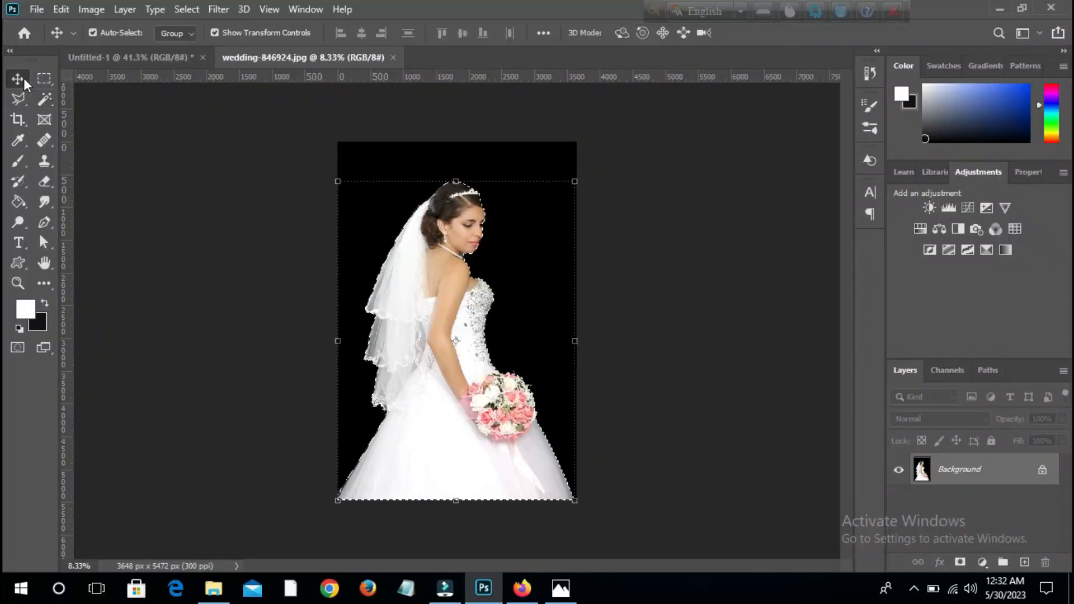
Step: Move the bride cutout into the Untitled-1 document, scale her down to fit the canvas height, and place her right of centre
left_click_drag(435, 308, 342, 304)
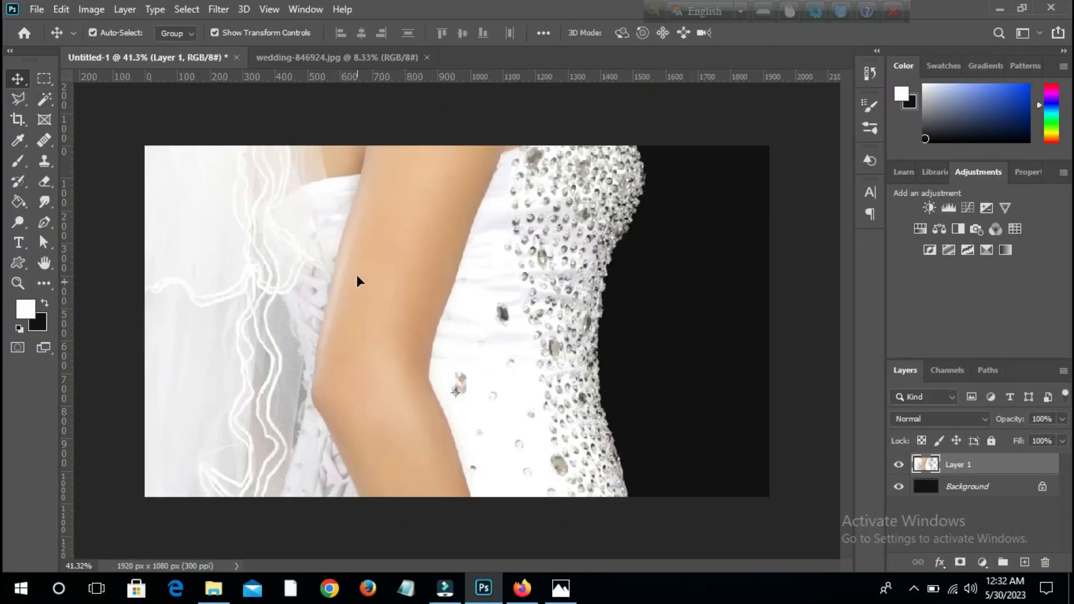
left_click_drag(375, 240, 588, 560)
left_click_drag(591, 193, 475, 434)
left_click_drag(481, 227, 543, 238)
left_click_drag(485, 361, 693, 314)
left_click_drag(232, 197, 328, 183)
left_click_drag(540, 242, 557, 297)
left_click_drag(699, 165, 687, 183)
double_click(551, 303)
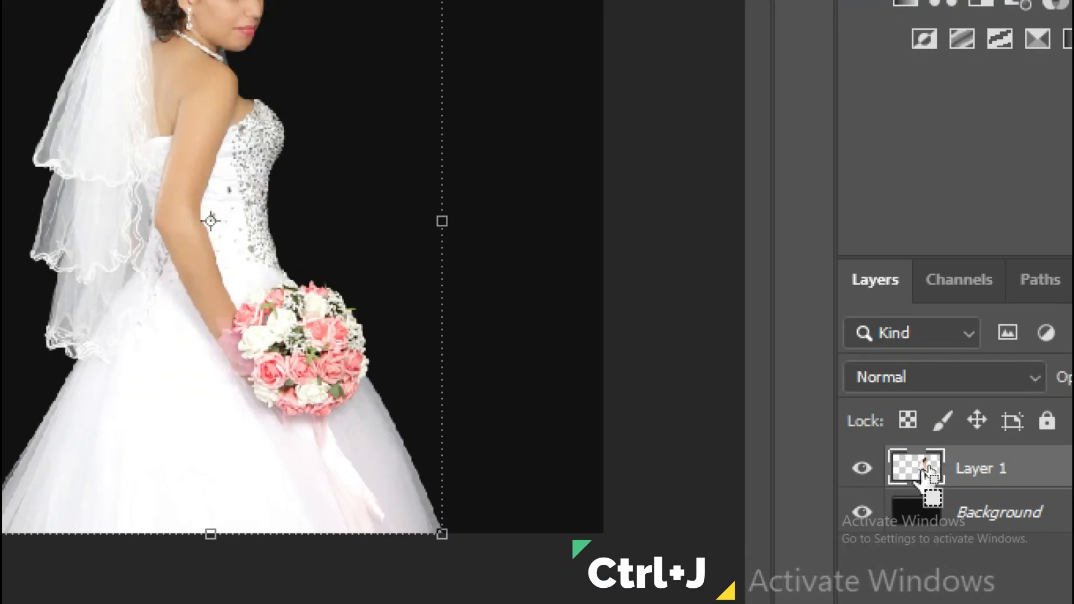
Step: Duplicate Layer 1, hide Layer 1 copy, and make the original Layer 1 active
key("ctrl+j")
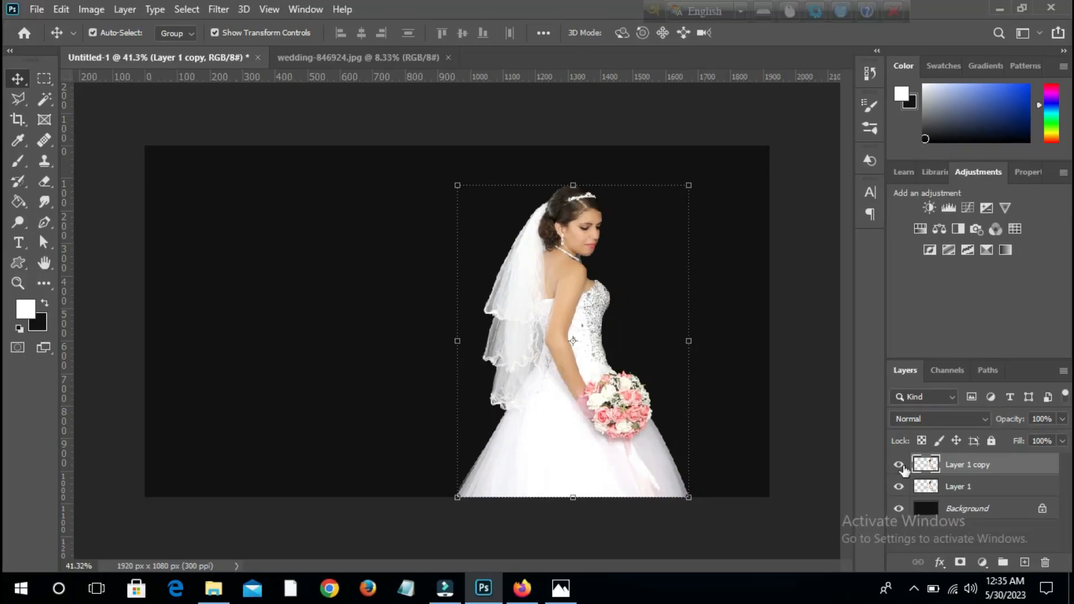
left_click(899, 466)
left_click(927, 487)
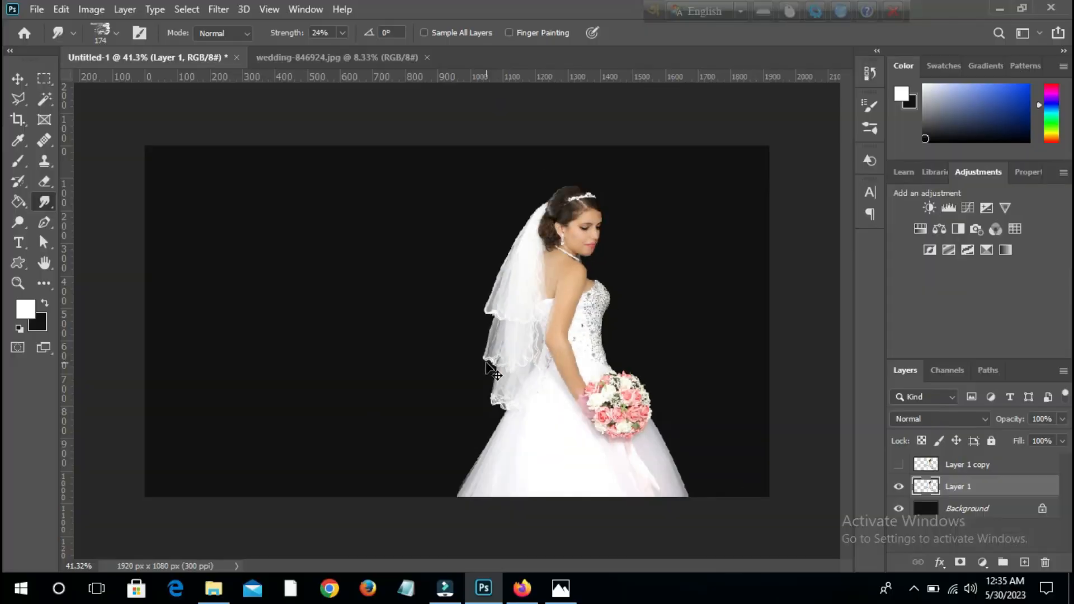
Step: Smudge the veil's edge outward to the left on Layer 1 using a hard round pressure brush
left_click(117, 33)
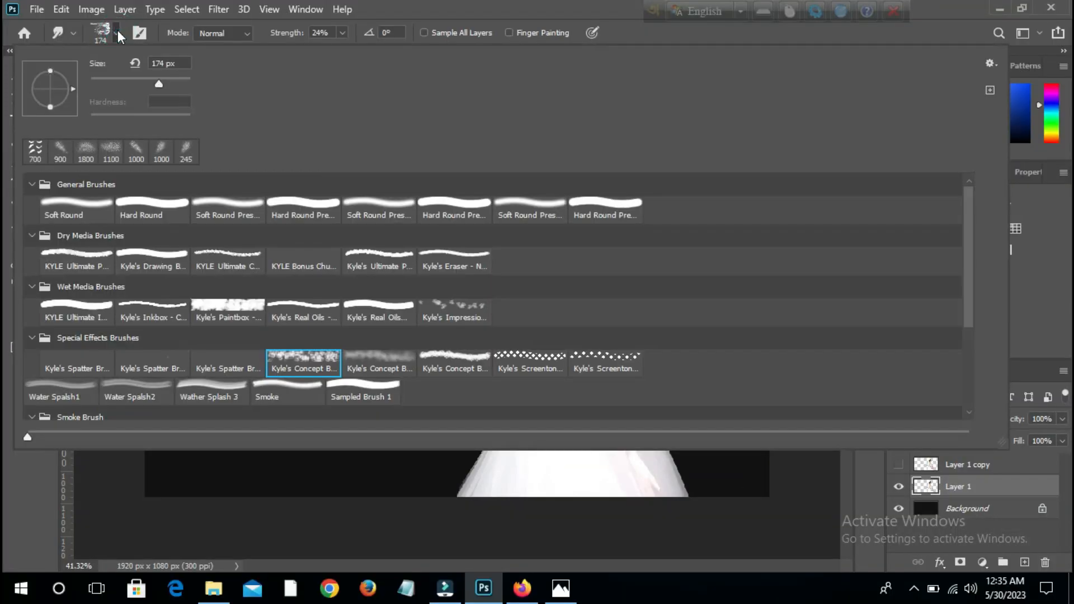
left_click(295, 205)
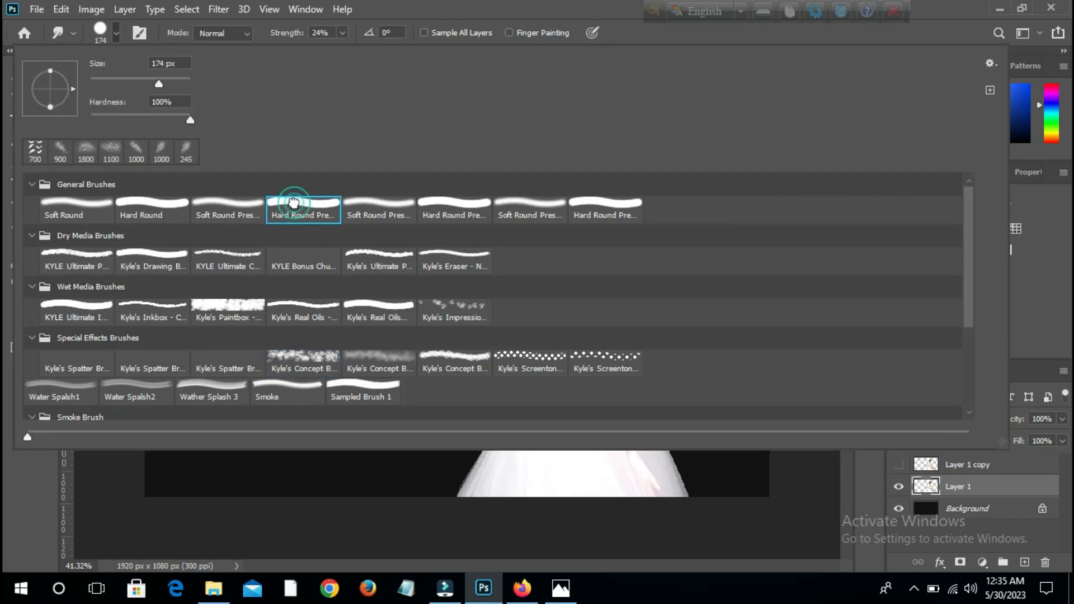
left_click(456, 1)
left_click_drag(470, 300, 420, 294)
left_click_drag(492, 320, 419, 311)
left_click_drag(480, 343, 388, 331)
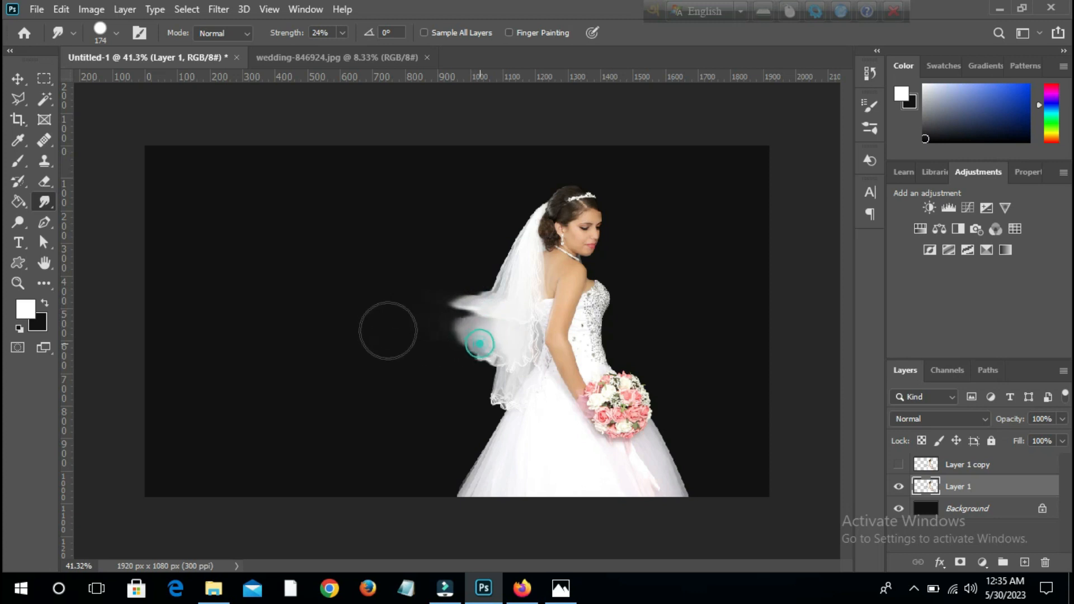
left_click_drag(504, 389, 419, 359)
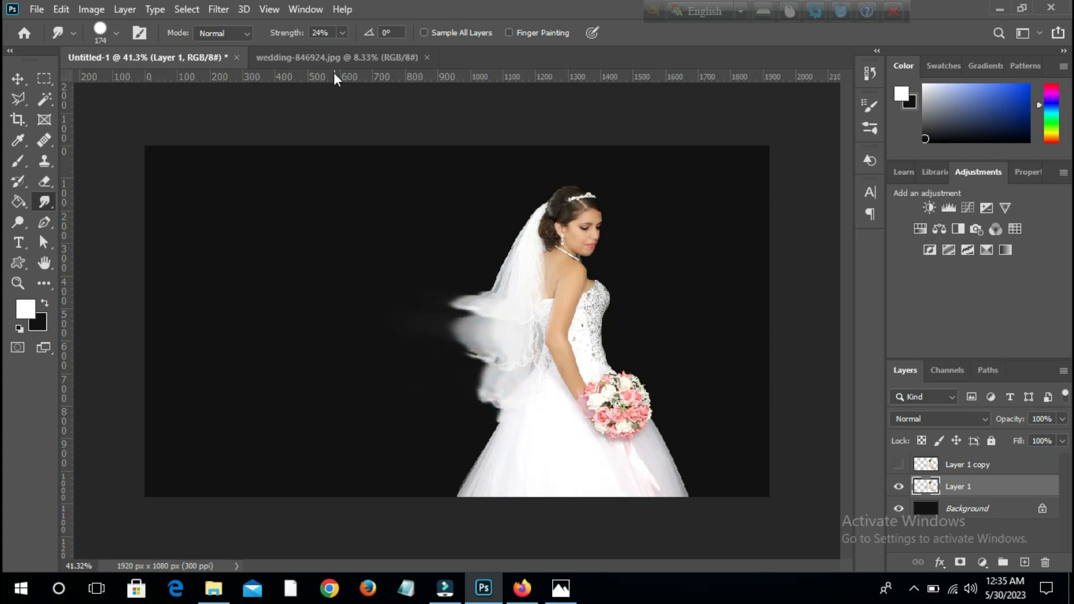
Step: Raise the Smudge strength to 100% and smear the veil and dress up and leftward across the empty background
left_click(341, 33)
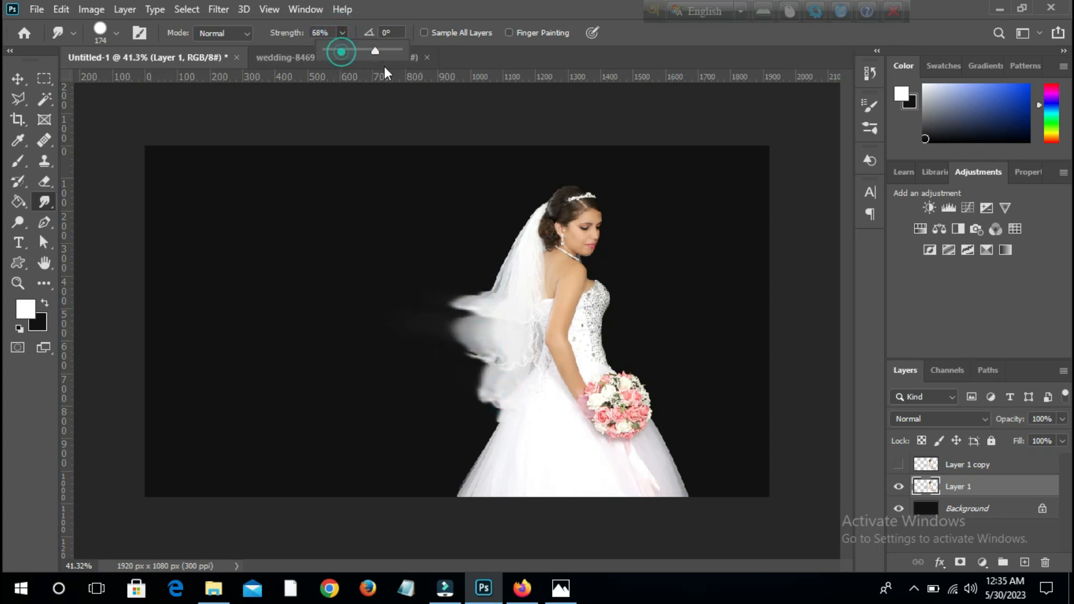
mouse_move(454, 299)
left_mouse_down()
mouse_move(396, 289)
mouse_move(378, 243)
mouse_move(422, 220)
mouse_move(494, 231)
mouse_move(488, 216)
mouse_move(505, 224)
mouse_move(476, 206)
mouse_move(521, 192)
mouse_move(463, 212)
mouse_move(378, 175)
mouse_move(482, 254)
mouse_move(328, 222)
mouse_move(393, 209)
mouse_move(295, 183)
mouse_move(313, 165)
left_mouse_up()
left_click_drag(501, 371, 255, 335)
mouse_move(485, 425)
left_mouse_down()
mouse_move(302, 346)
mouse_move(467, 442)
mouse_move(257, 369)
left_mouse_up()
left_click_drag(319, 347, 217, 309)
left_click_drag(448, 331, 247, 259)
left_click_drag(383, 263, 237, 210)
left_click_drag(301, 194, 242, 172)
left_click_drag(248, 231, 195, 208)
left_click_drag(321, 311, 194, 265)
left_click_drag(212, 244, 179, 225)
left_click_drag(210, 206, 196, 203)
left_click_drag(402, 355, 368, 335)
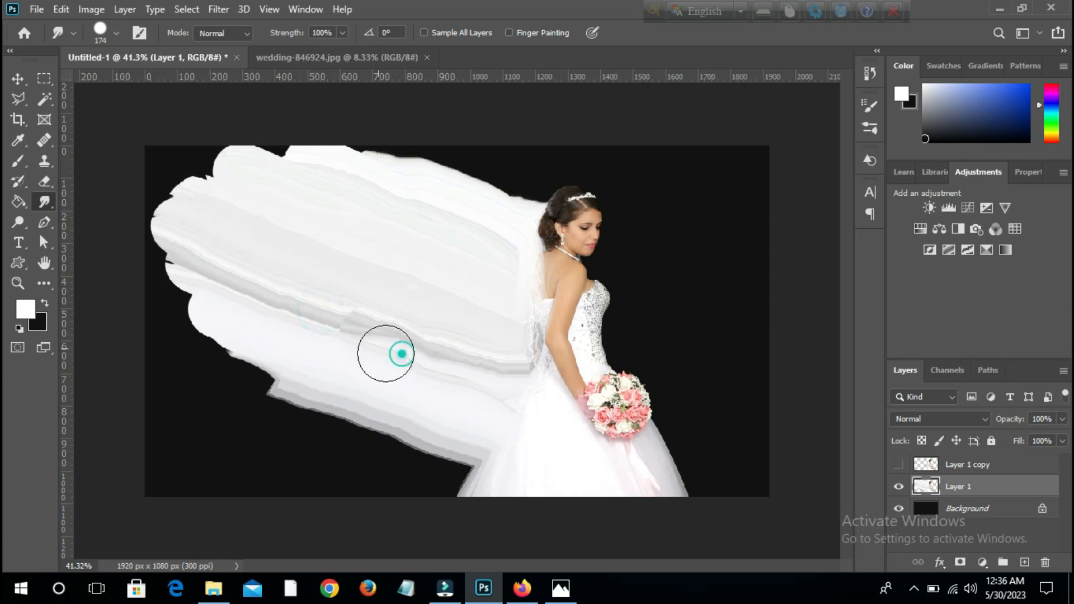
mouse_move(459, 455)
left_mouse_down()
mouse_move(388, 440)
mouse_move(396, 443)
mouse_move(335, 410)
mouse_move(401, 436)
mouse_move(280, 379)
left_mouse_up()
mouse_move(369, 413)
left_mouse_down()
mouse_move(191, 339)
mouse_move(199, 314)
left_mouse_up()
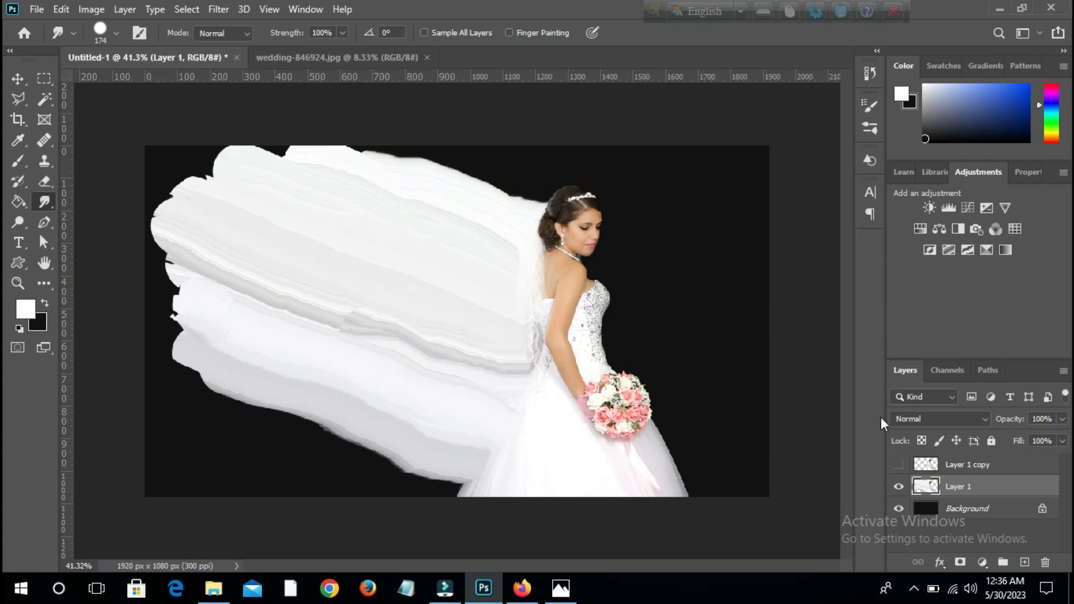
Step: Toggle Layer 1 and Layer 1 copy on and off to compare them, leaving both layers shown
left_click(899, 465)
left_click(898, 488)
left_click(899, 465)
left_click(899, 465)
left_click(898, 487)
left_click(899, 465)
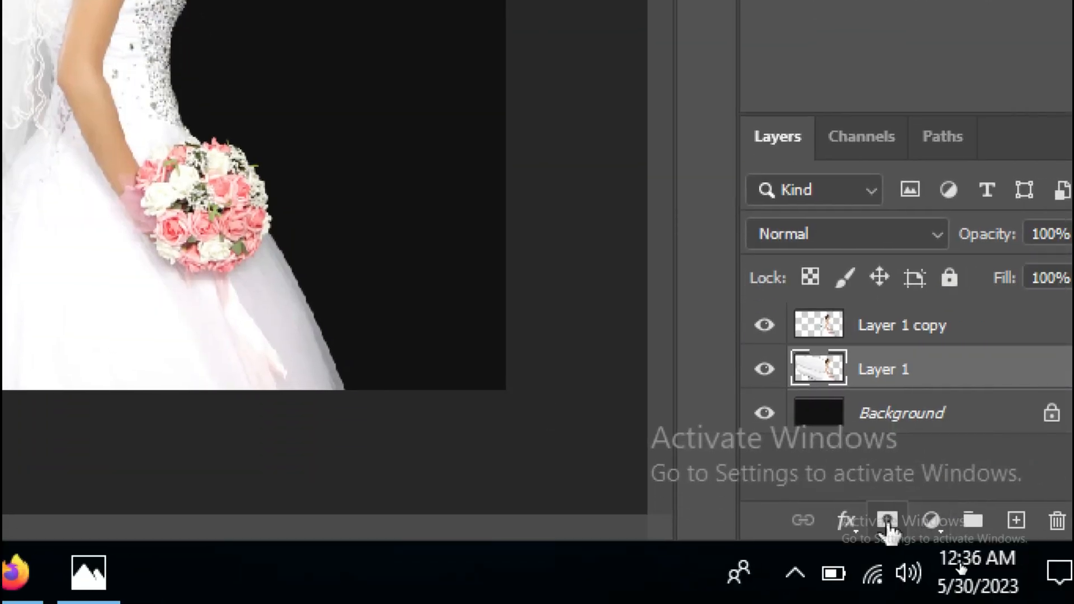
Step: Add a white layer mask to Layer 1 and another to Layer 1 copy
left_click(887, 521)
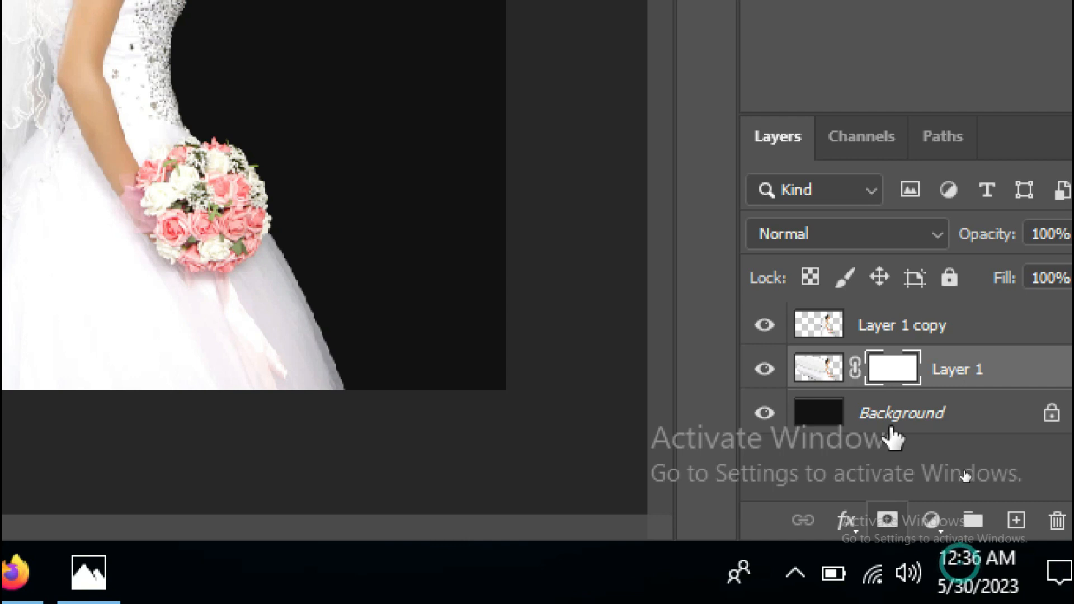
left_click(875, 336)
left_click(887, 520)
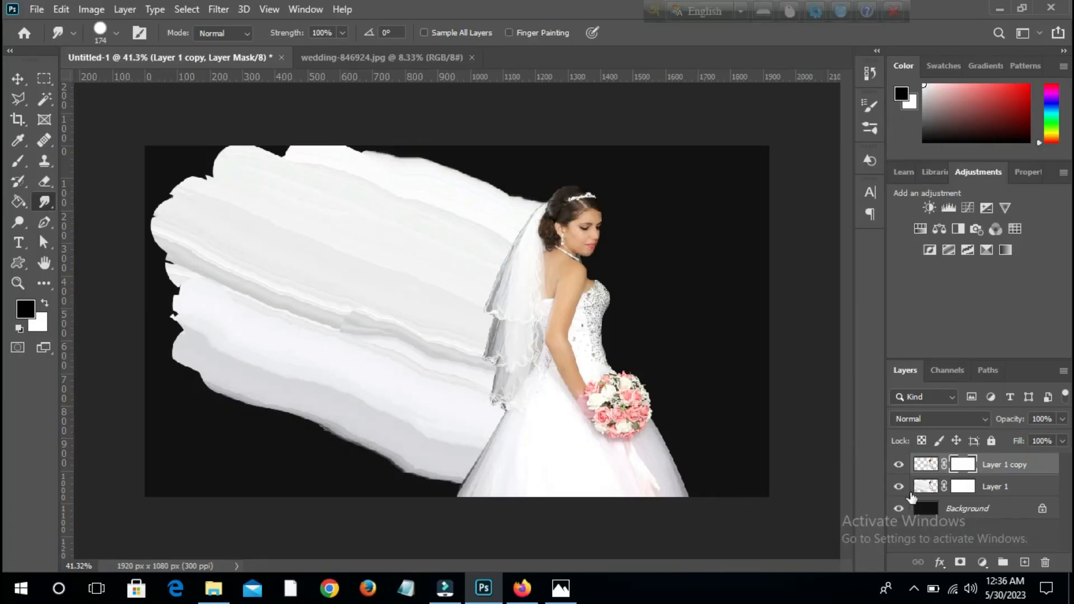
Step: Hide Layer 1 copy and invert Layer 1's mask to black to conceal the smudged bride
left_click(899, 465)
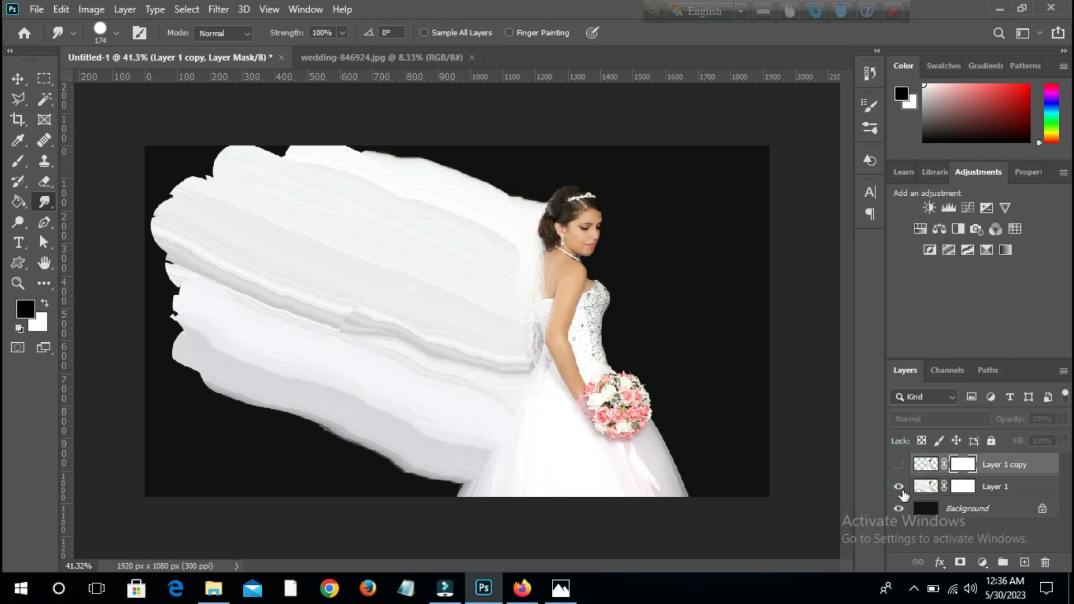
left_click(969, 491)
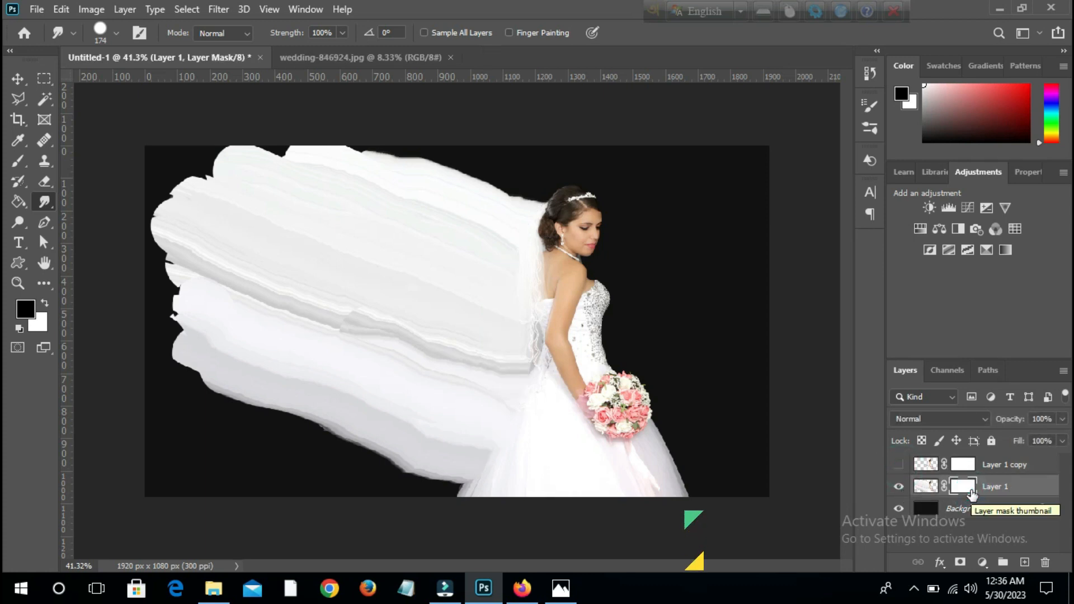
key("ctrl+i")
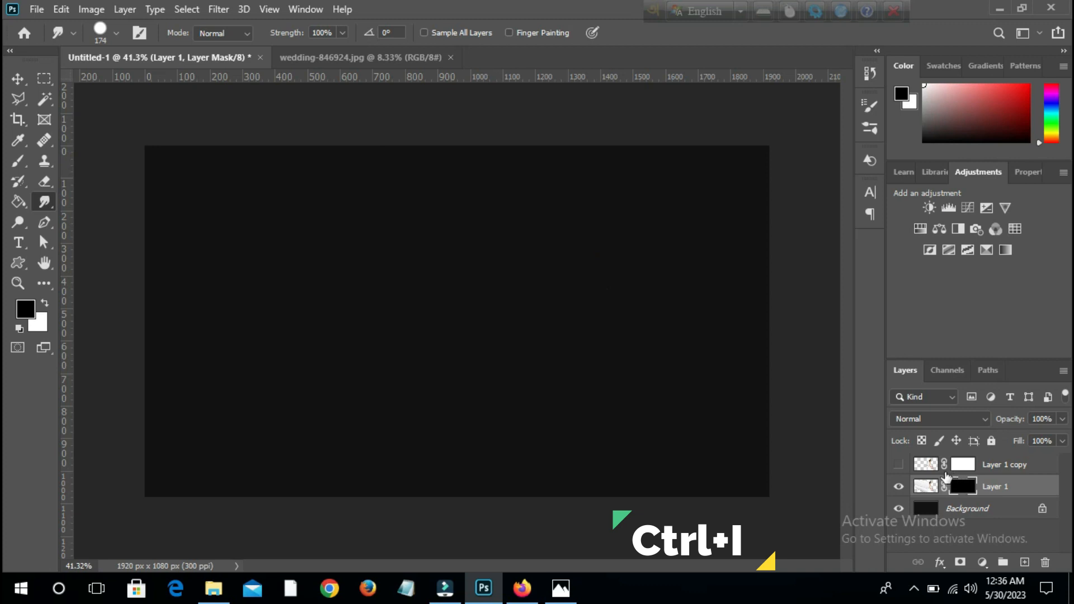
left_click(898, 464)
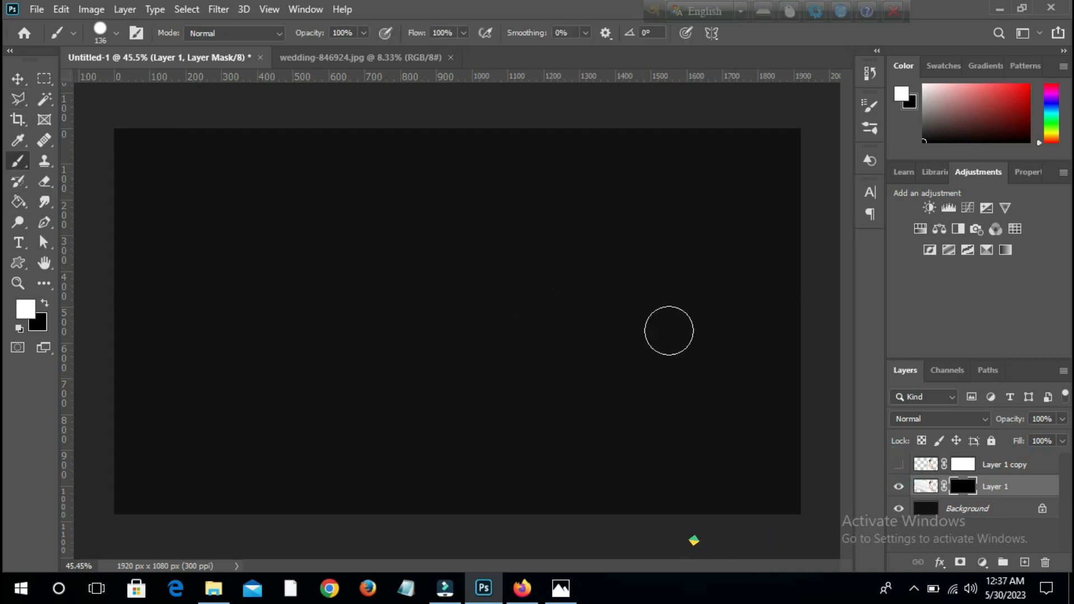
Step: Show Layer 1 copy with its mask selected and choose the Dispersion 4 brush for the Brush tool
left_click(963, 465)
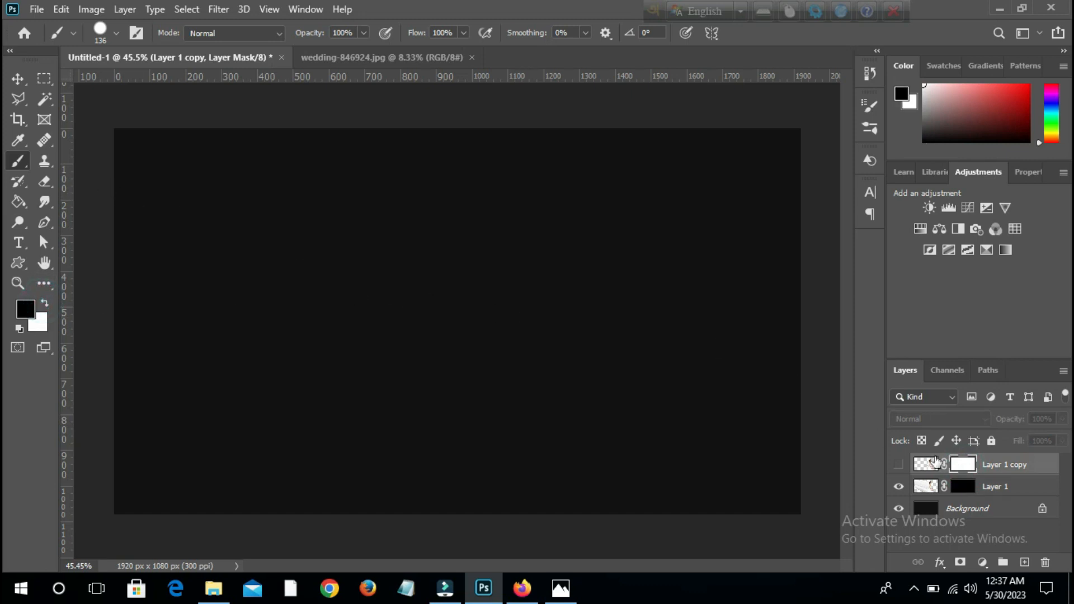
left_click(898, 465)
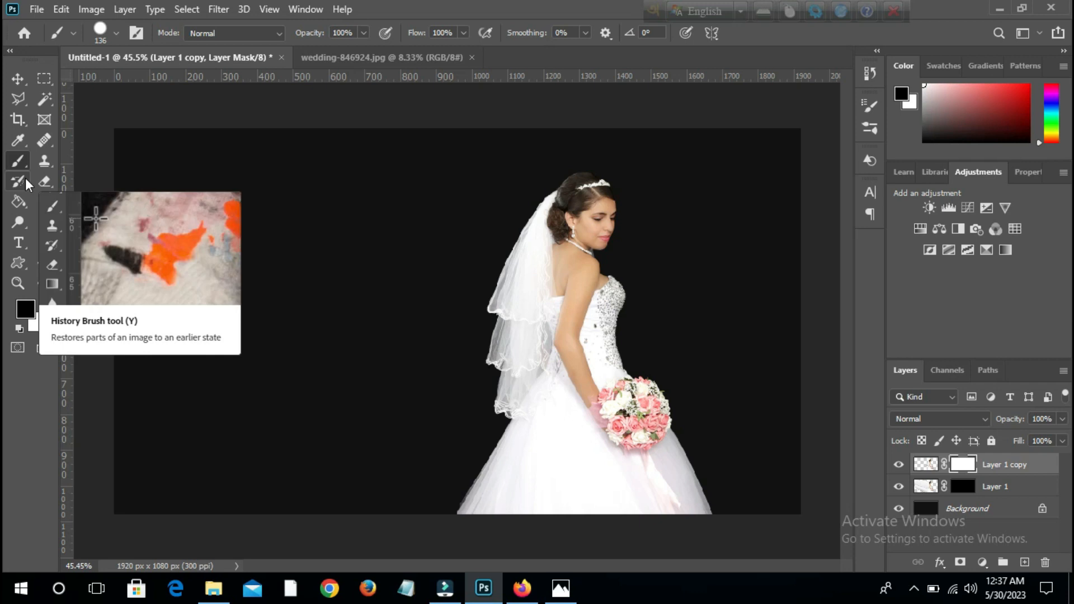
left_click(116, 33)
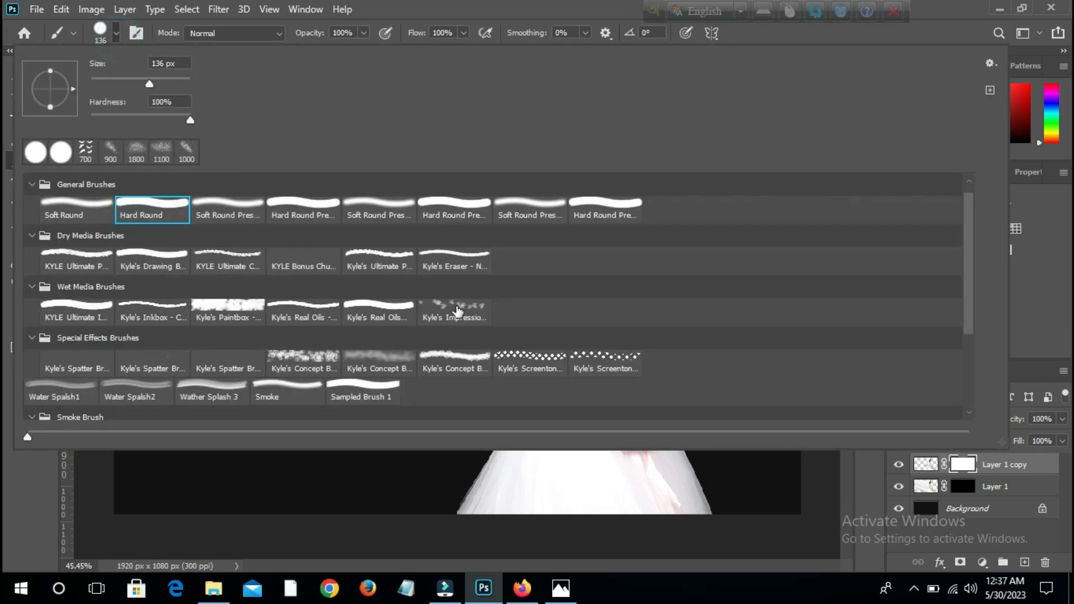
scroll(454, 310, "down", 5)
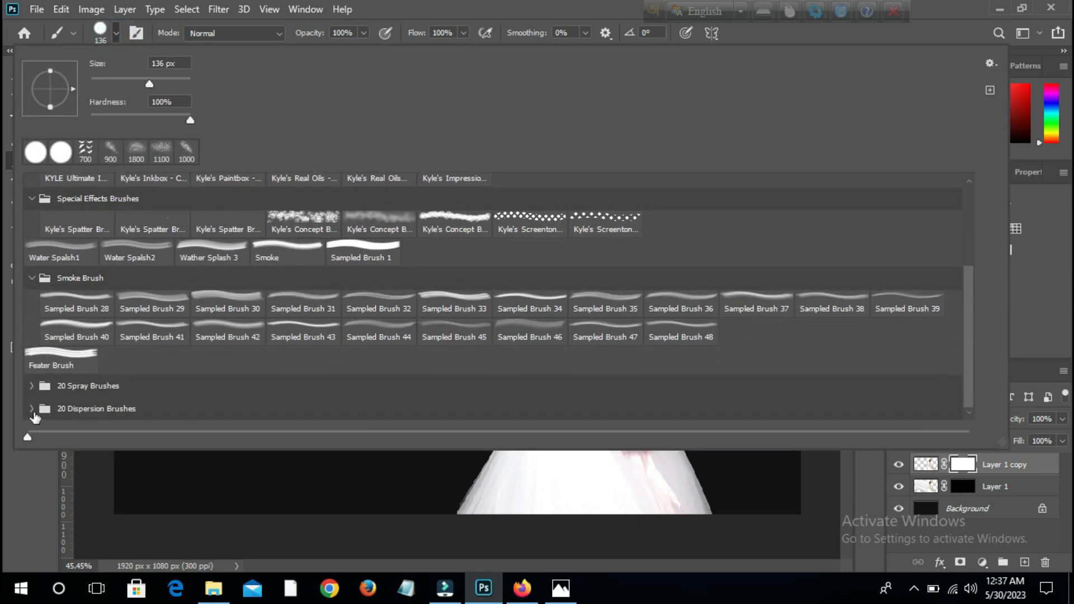
scroll(336, 385, "down", 2)
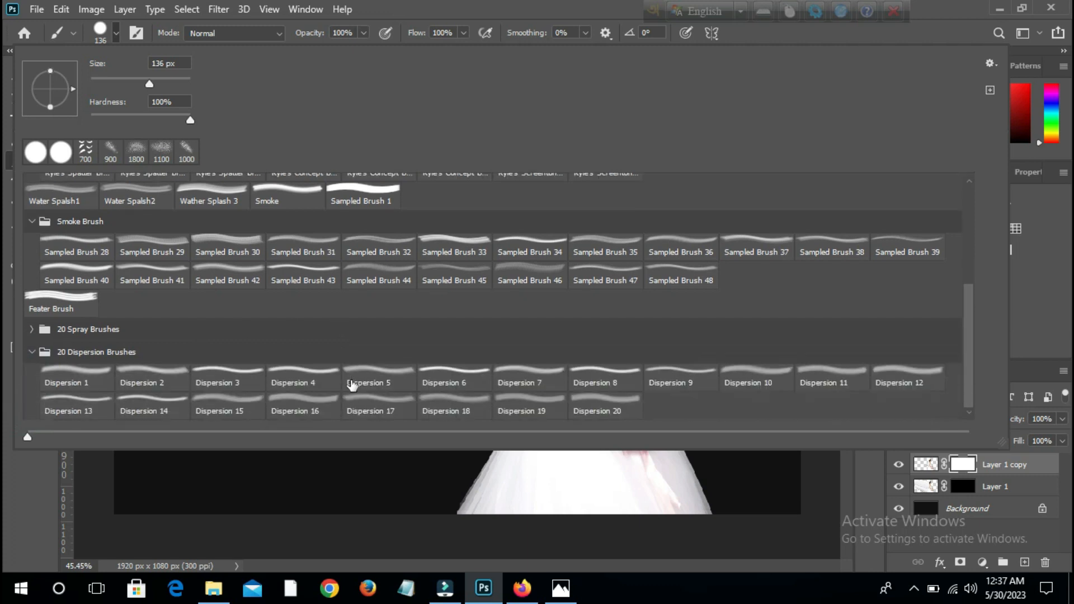
left_click(302, 374)
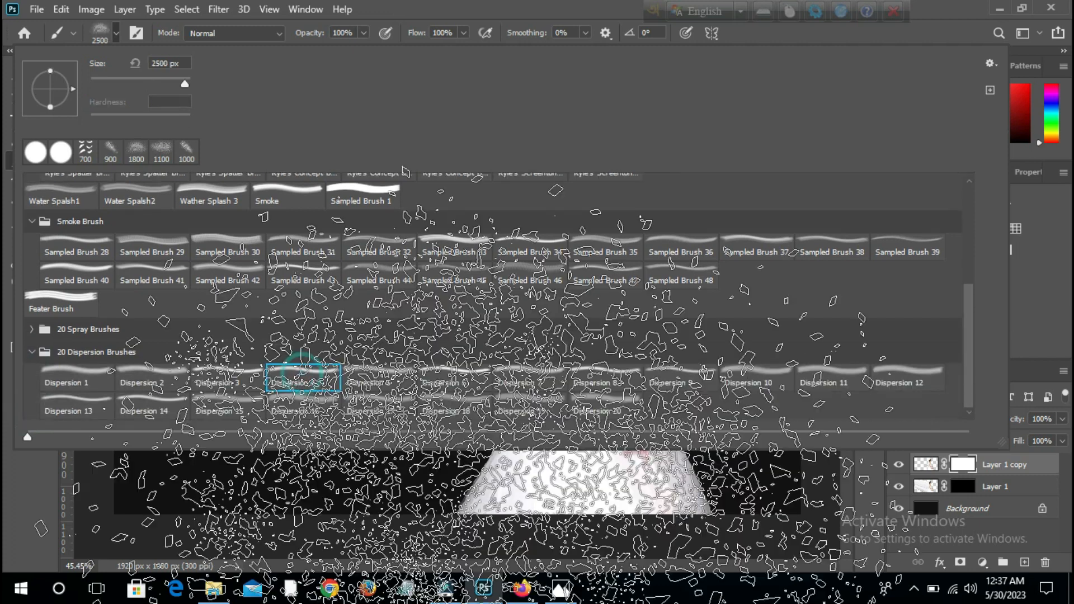
left_click(862, 37)
Step: Reduce the brush size to 1300 px and stamp black fragments over the veil's outer edge on Layer 1 copy's mask
key("bracketleft")
key("bracketleft")
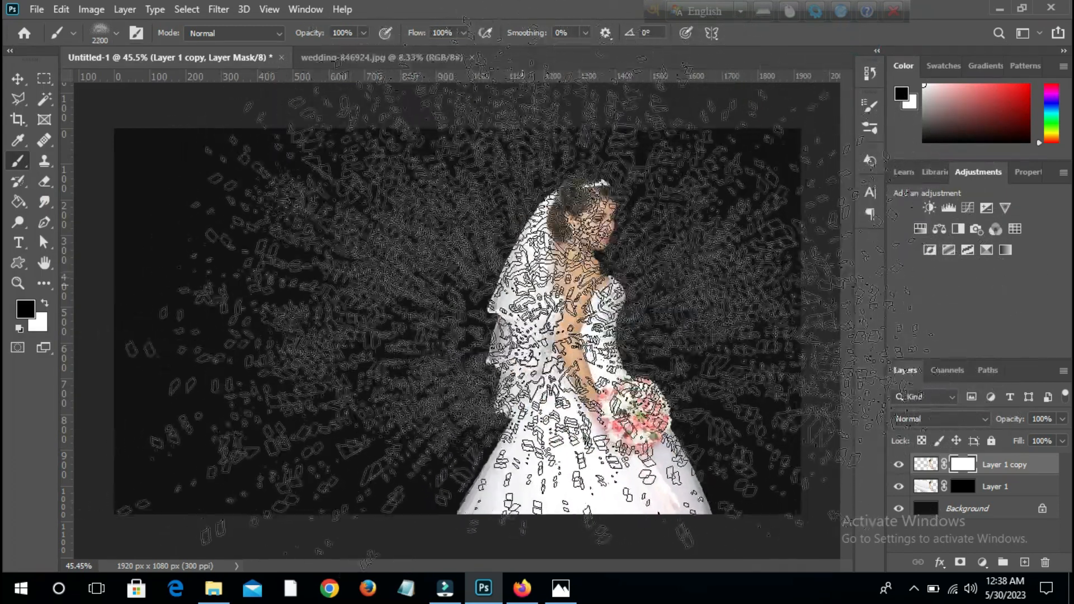
key("bracketleft")
key("bracketleft")
key("bracketleft")
key("bracketleft")
key("bracketleft")
key("bracketleft")
key("bracketleft")
key("bracketleft")
key("bracketleft")
key("bracketleft")
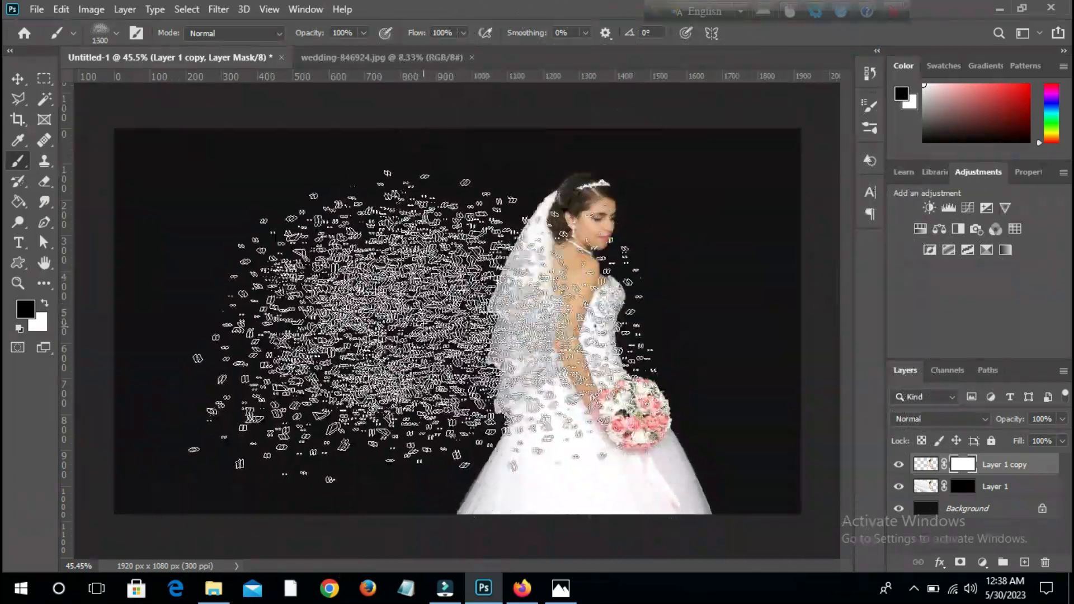
left_click(293, 268)
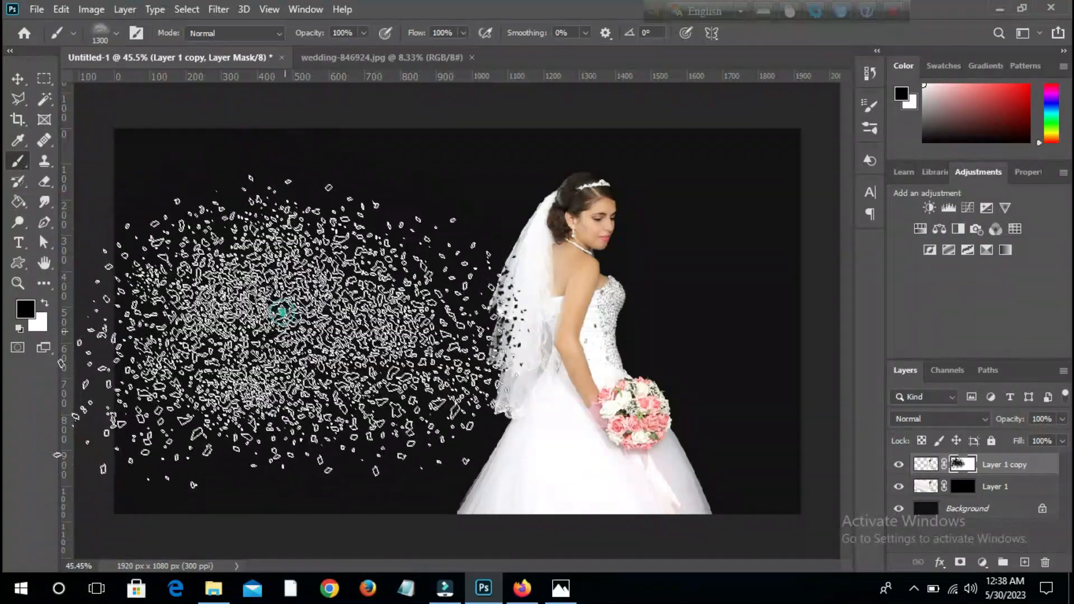
Step: Rotate the brush to -15°, reduce it to 900 px, and stamp black along the veil and dress's outer edge on the mask
right_click(218, 240)
left_click_drag(135, 215, 136, 218)
left_click(558, 7)
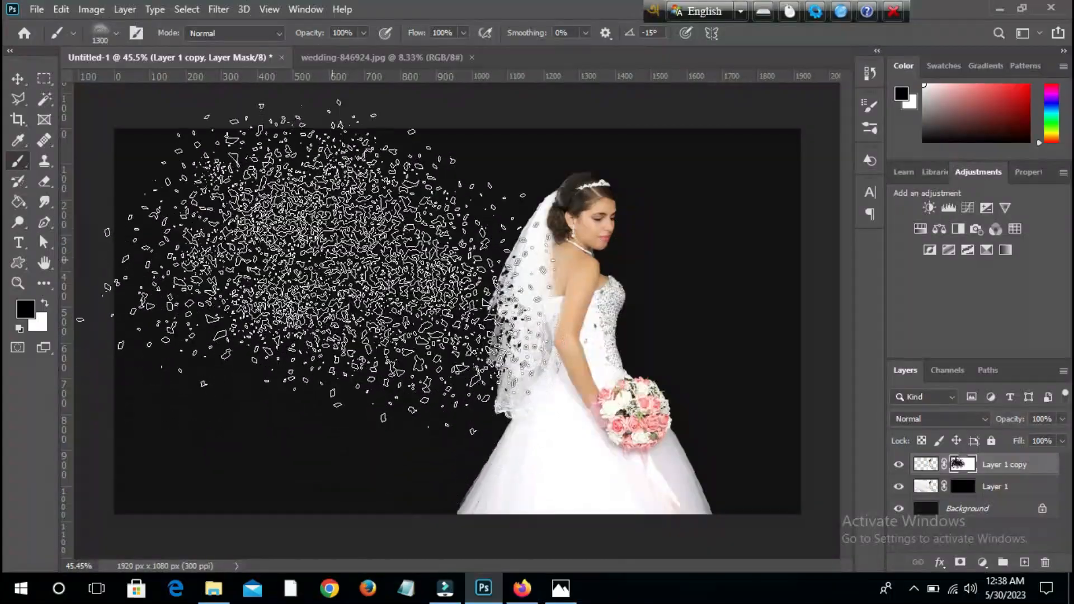
key("bracketleft")
key("bracketleft")
key("bracketleft")
key("bracketleft")
left_click(389, 382)
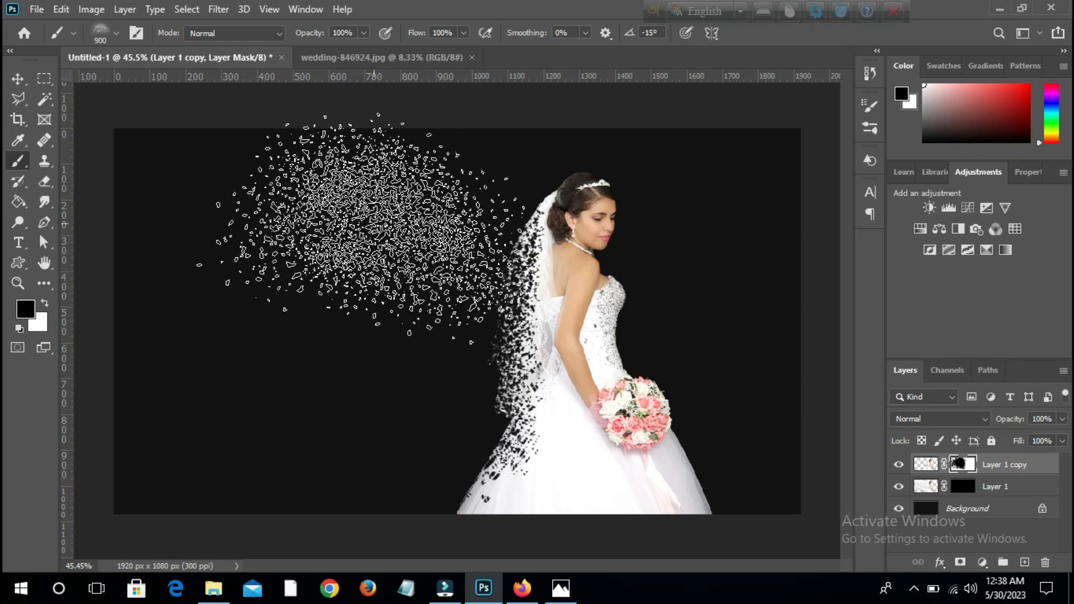
Step: Rotate the dispersion brush to -99° and break up more of the veil and dress edge on Layer 1 copy's mask
right_click(364, 242)
left_click_drag(115, 244, 110, 239)
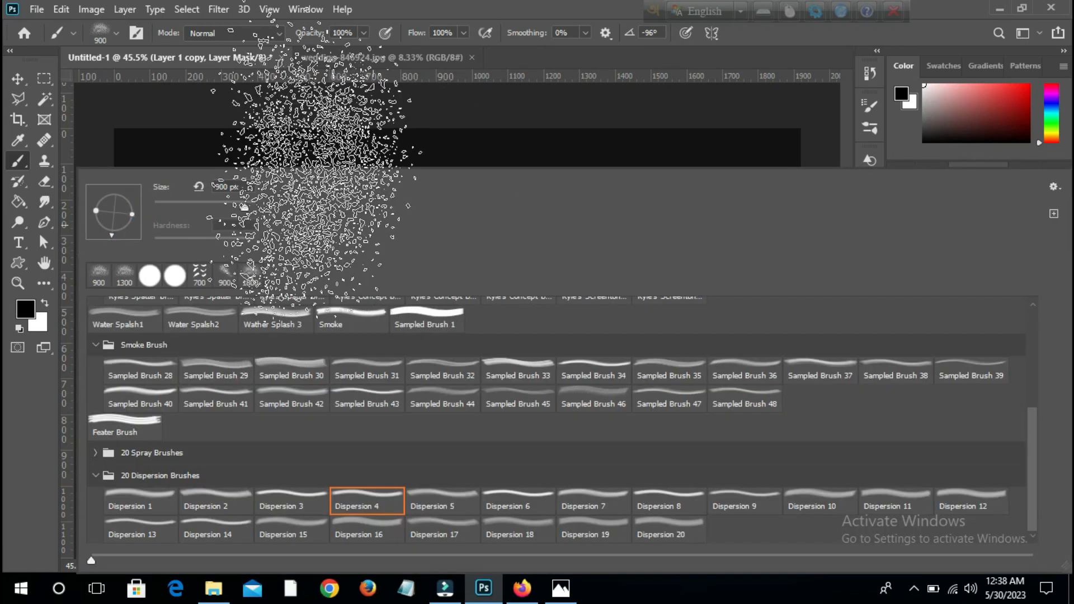
left_click(488, 8)
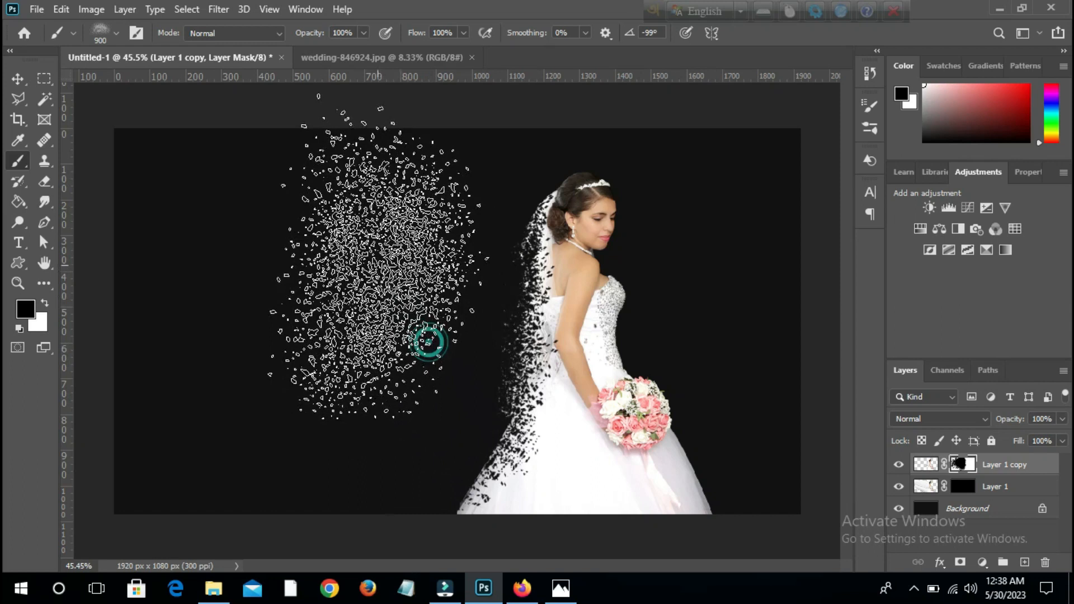
Step: Rotate the brush to 166°, reduce it to 600 px, and stamp black on the mask over the lower dress edge
right_click(307, 261)
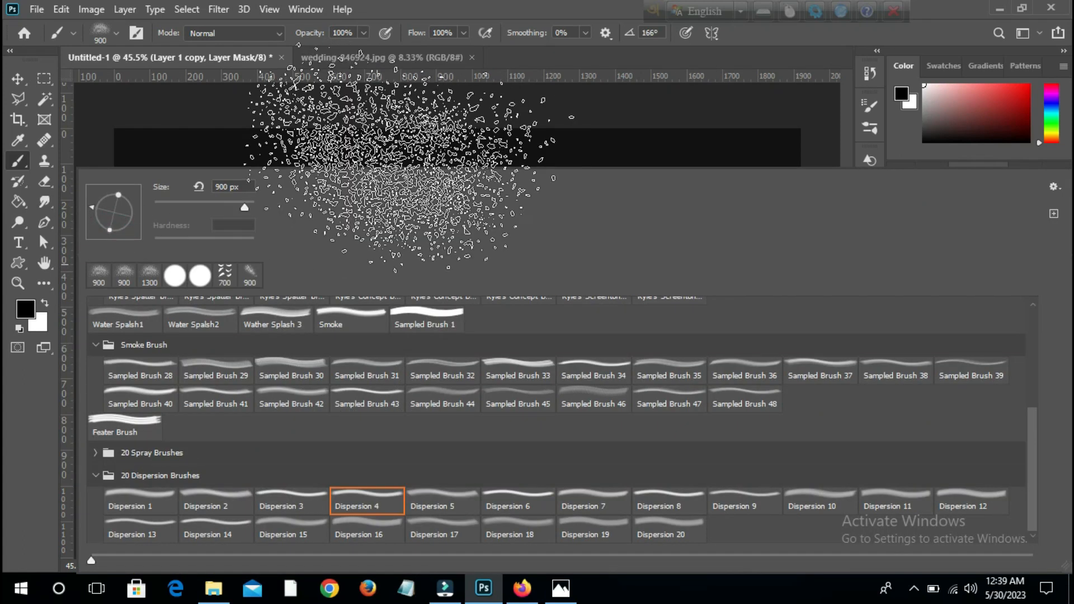
left_click(464, 10)
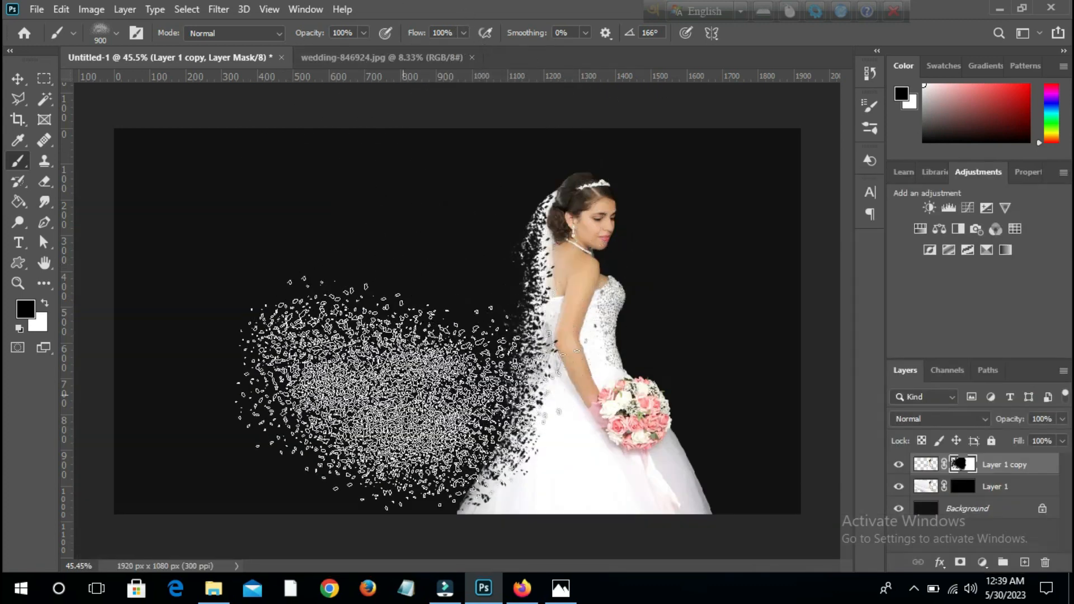
key("bracketleft")
key("bracketleft")
key("bracketleft")
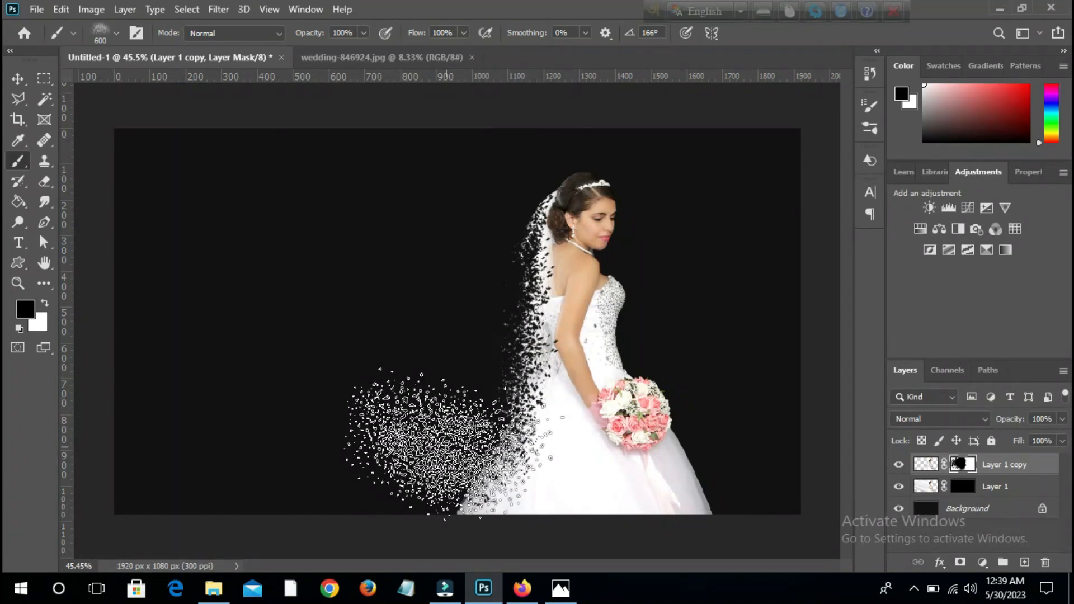
left_click(449, 438)
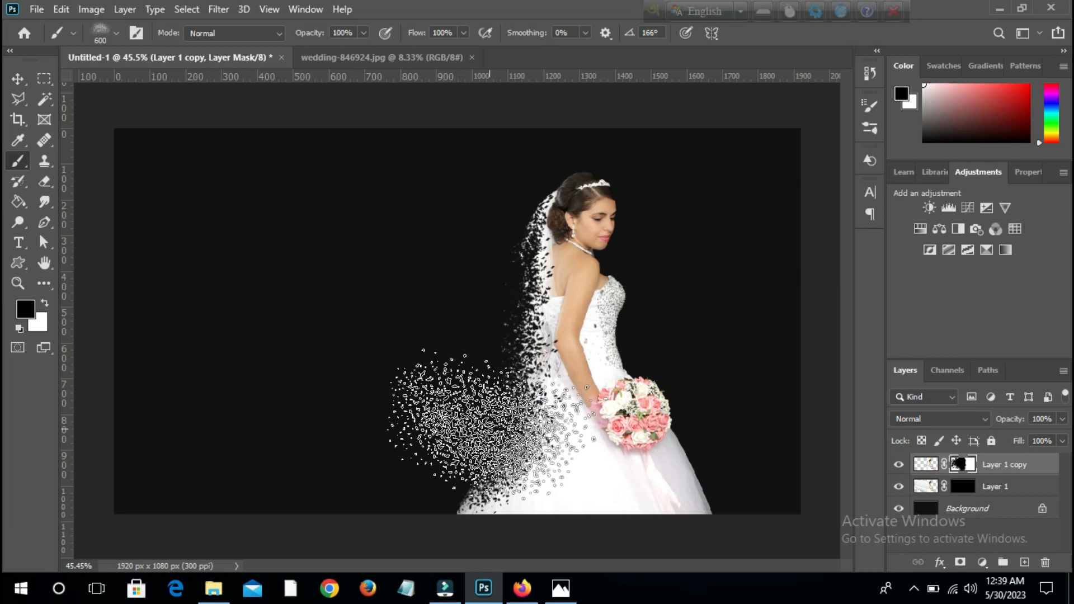
Step: Reduce the dispersion brush to 500 px and stamp more black fragments along the veil and dress edge on Layer 1 copy's mask
key("bracketleft")
key("bracketleft")
left_click(474, 400)
left_click(446, 307)
left_click(464, 336)
left_click(463, 324)
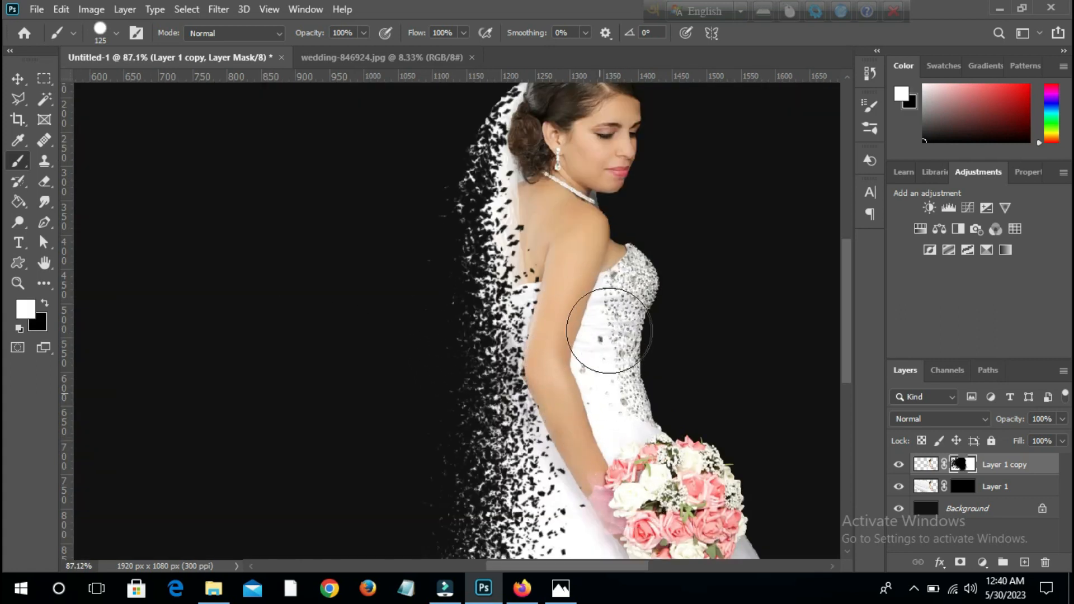
Step: Paint white on Layer 1 copy's mask with a 125 px hard round brush to restore the bouquet and nearby dress
scroll(618, 391, "down", 3)
left_click(625, 371)
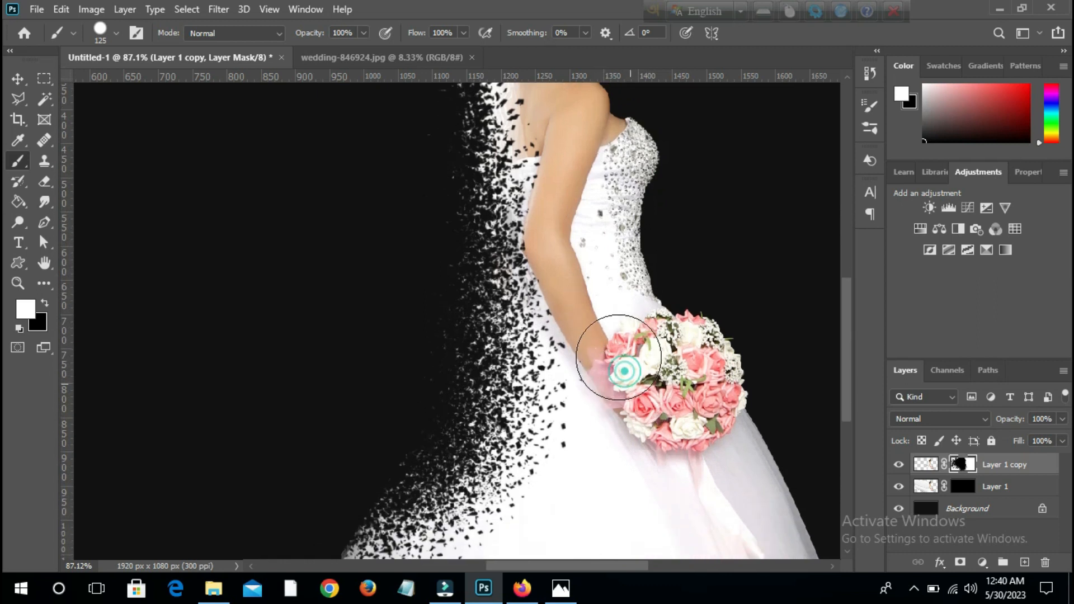
left_click(628, 443)
key("ctrl+0")
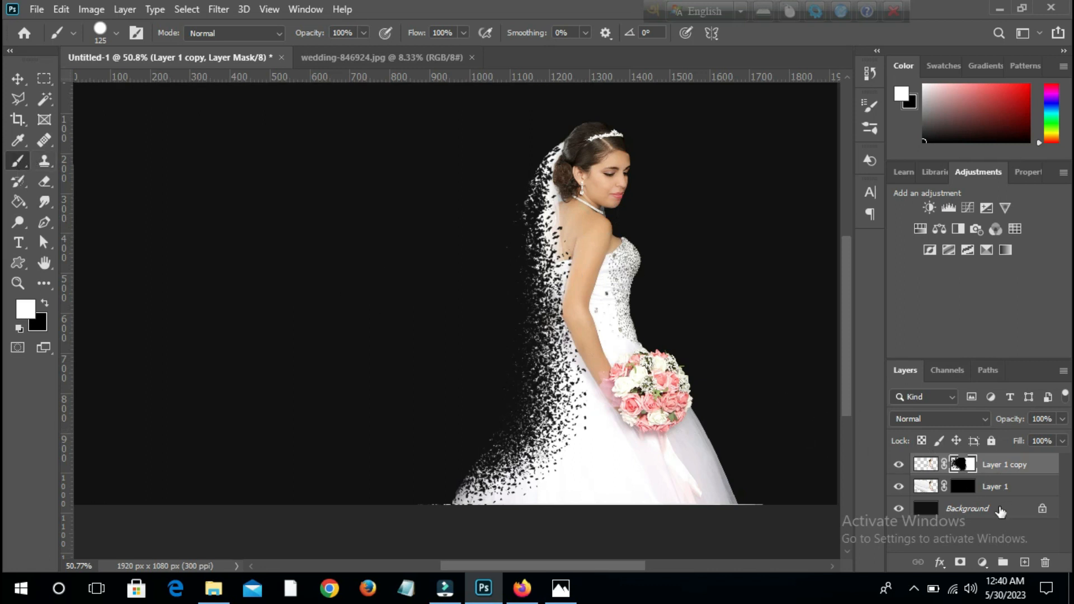
Step: Hide Layer 1 copy, target Layer 1's mask, and choose the Dispersion 18 brush
left_click(898, 466)
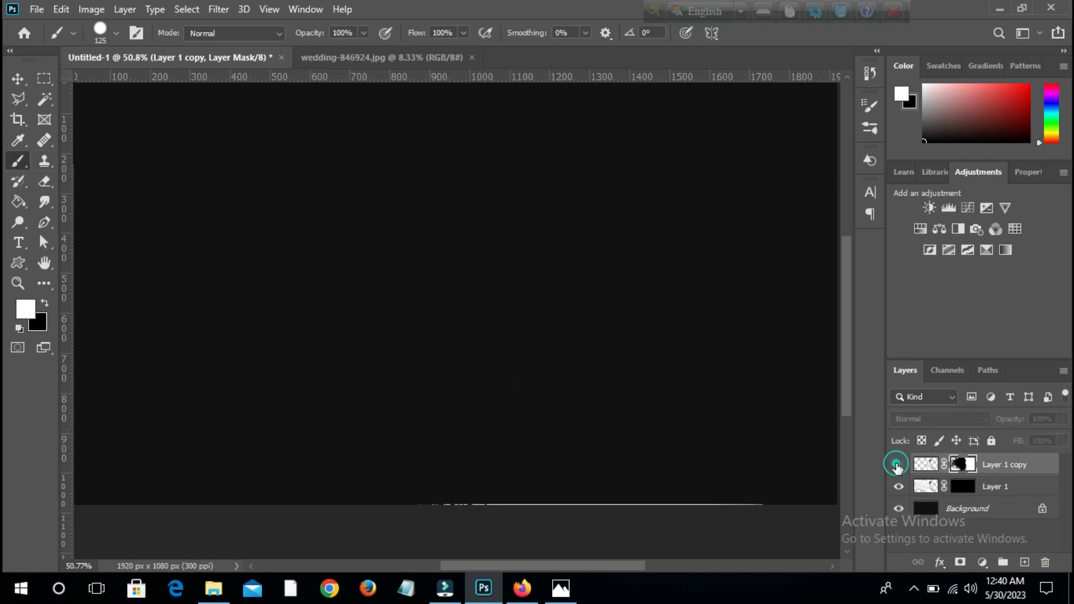
left_click(963, 490)
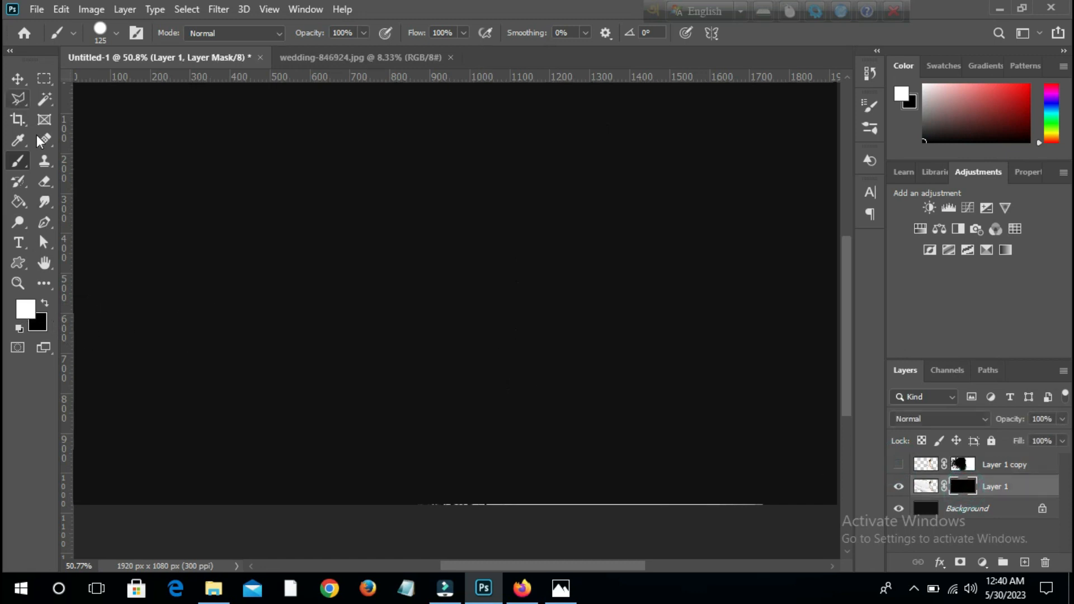
left_click(115, 34)
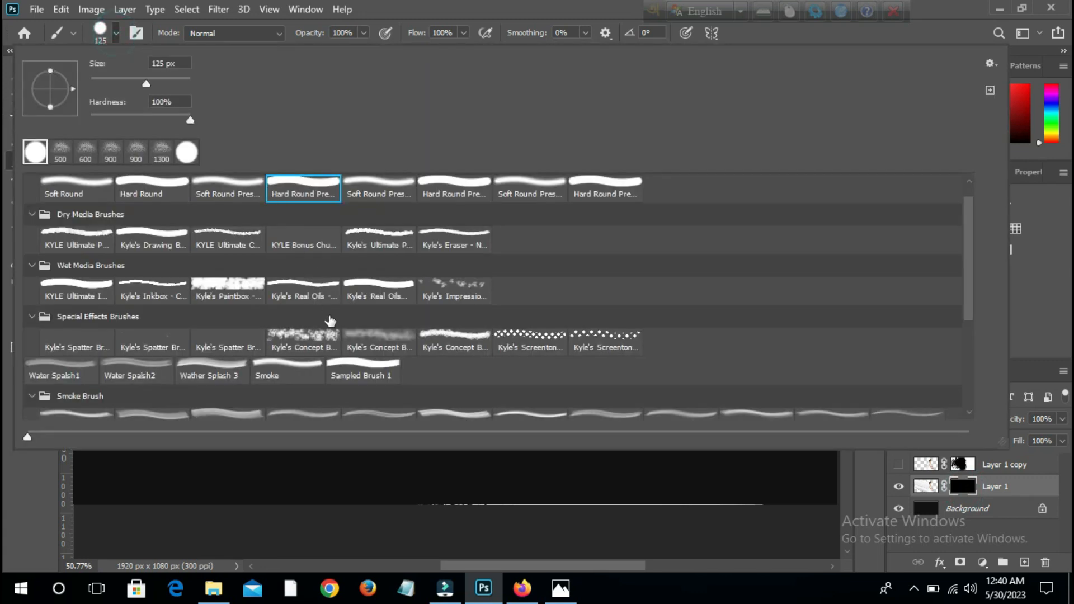
scroll(330, 320, "down", 3)
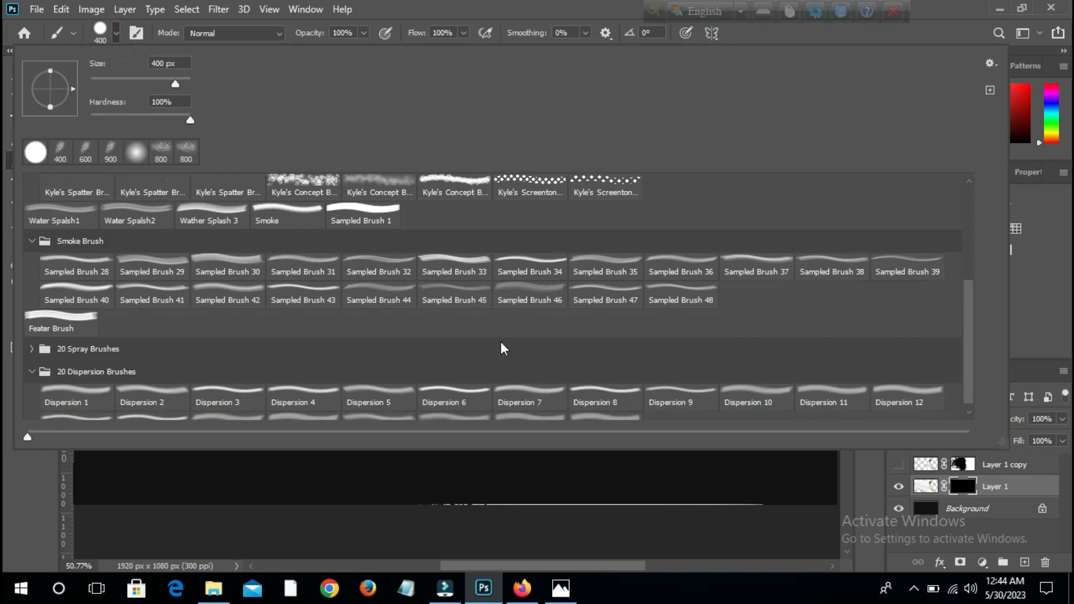
scroll(498, 355, "down", 1)
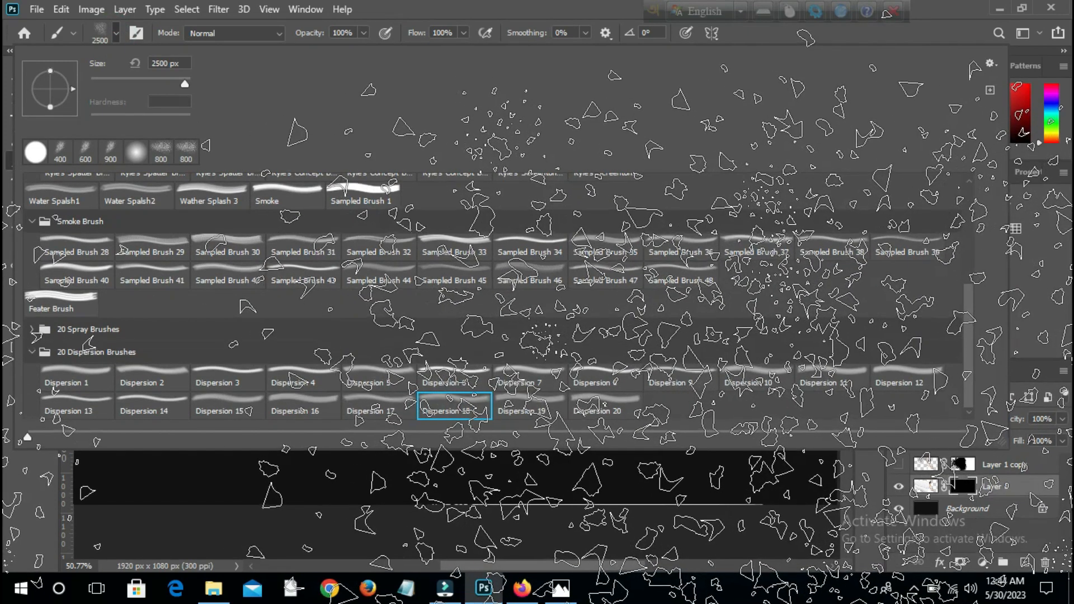
key("Return")
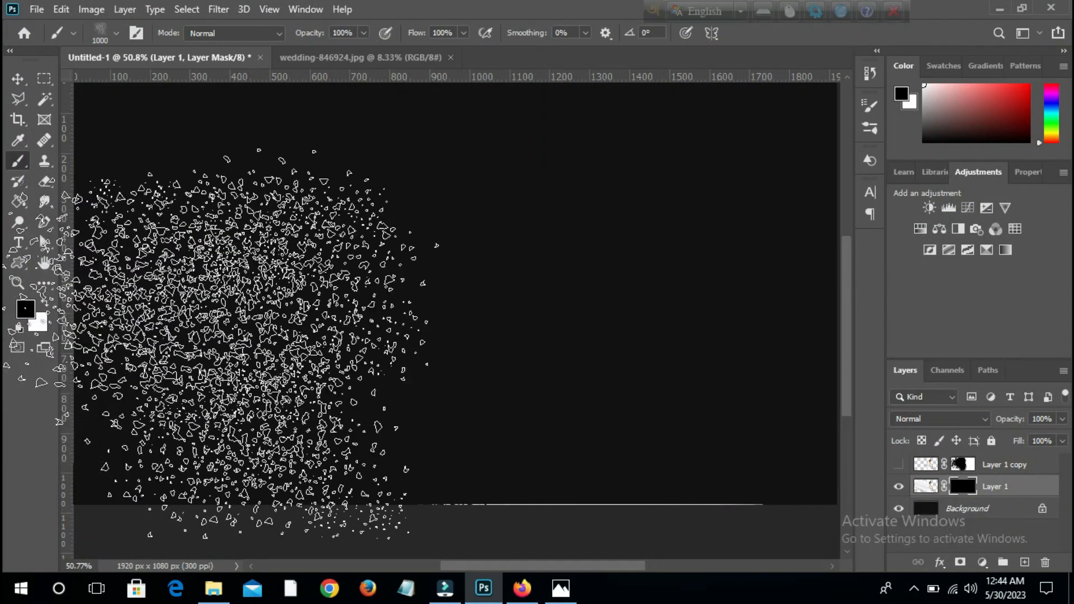
Step: Stamp white fragments behind the bride on Layer 1's mask with the dispersion brush at 1000 px and 900 px
left_click(971, 491)
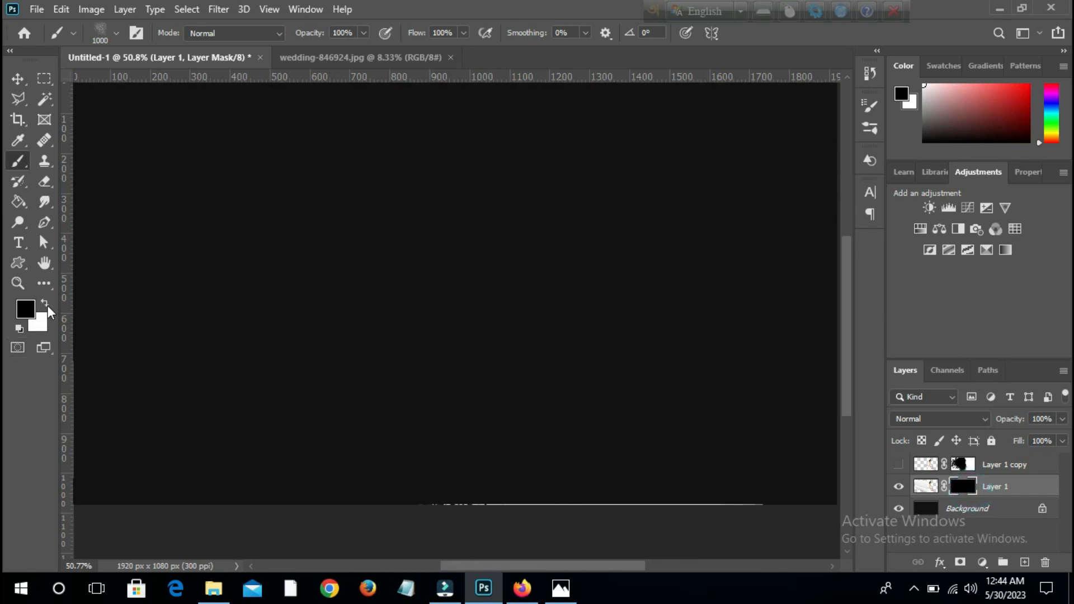
left_click(46, 303)
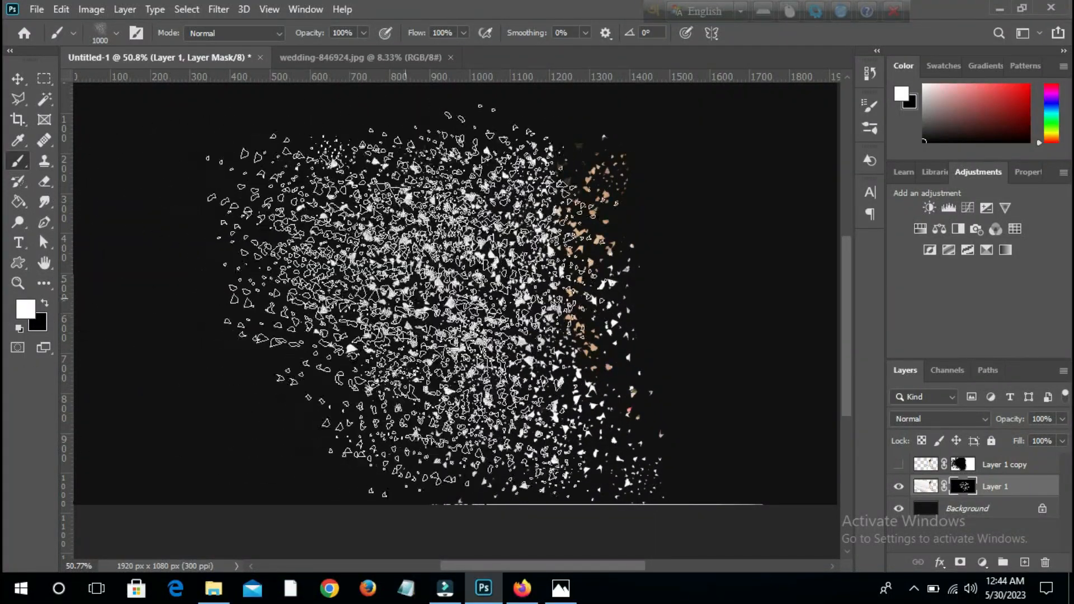
key("bracketleft")
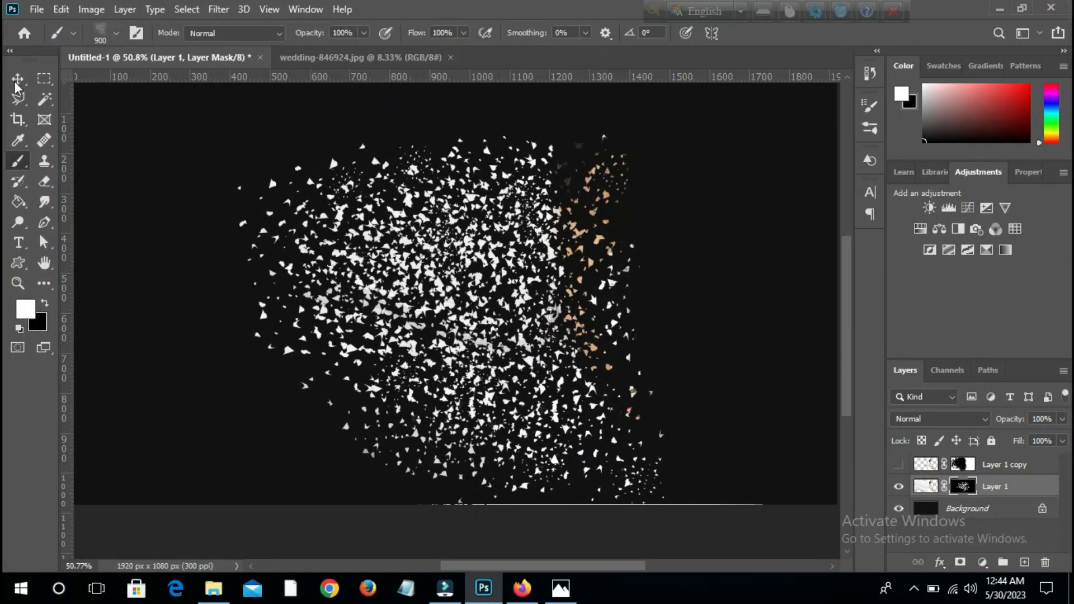
Step: Switch from the dispersion brush to a hard round brush
key("v")
left_click(773, 275)
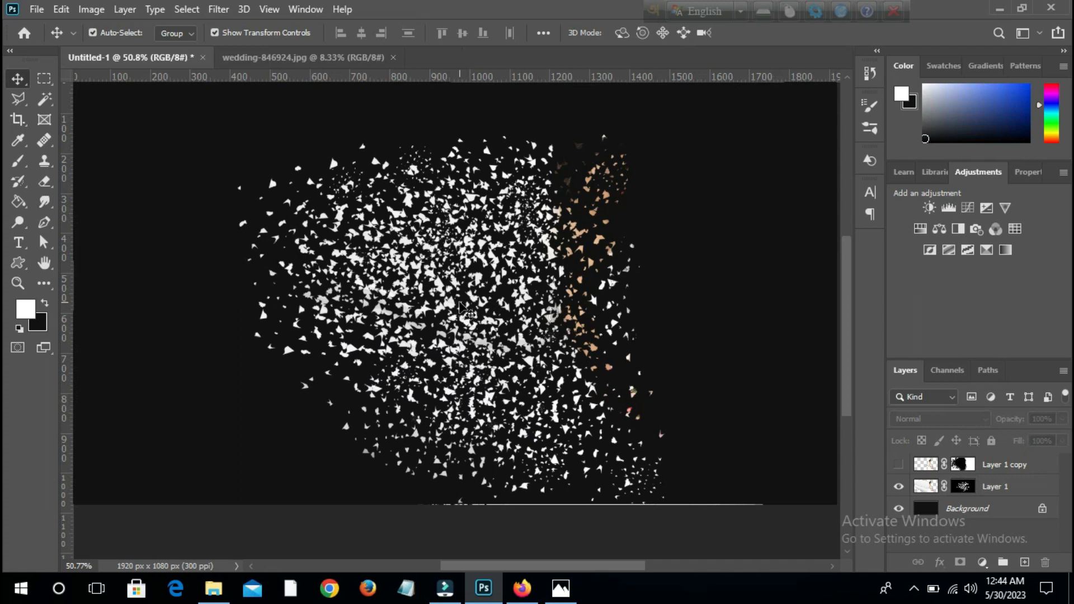
left_click(18, 166)
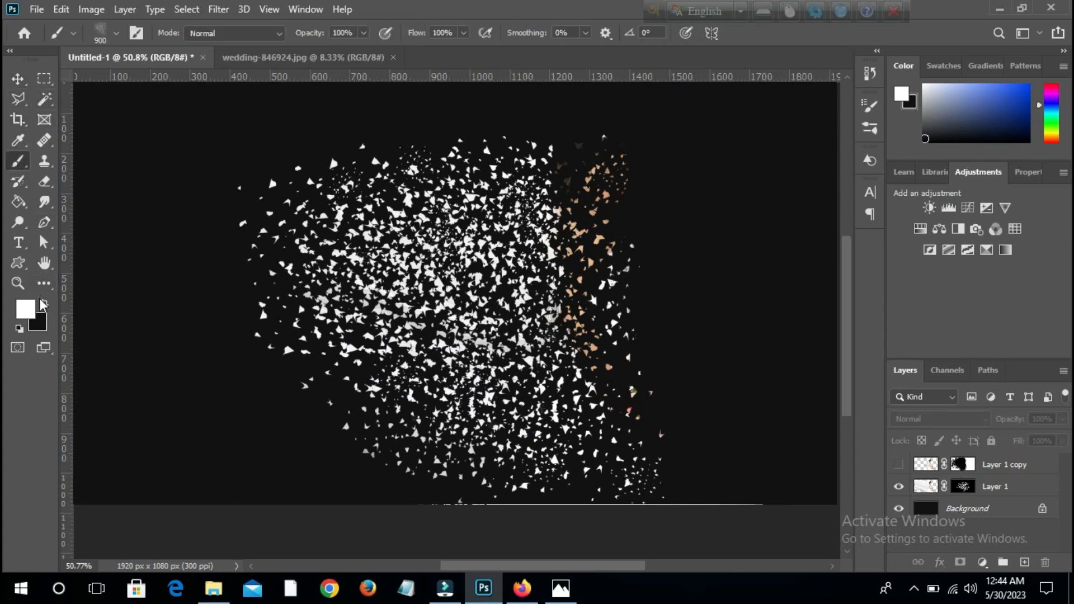
left_click(116, 33)
left_click(85, 148)
left_click(428, 153)
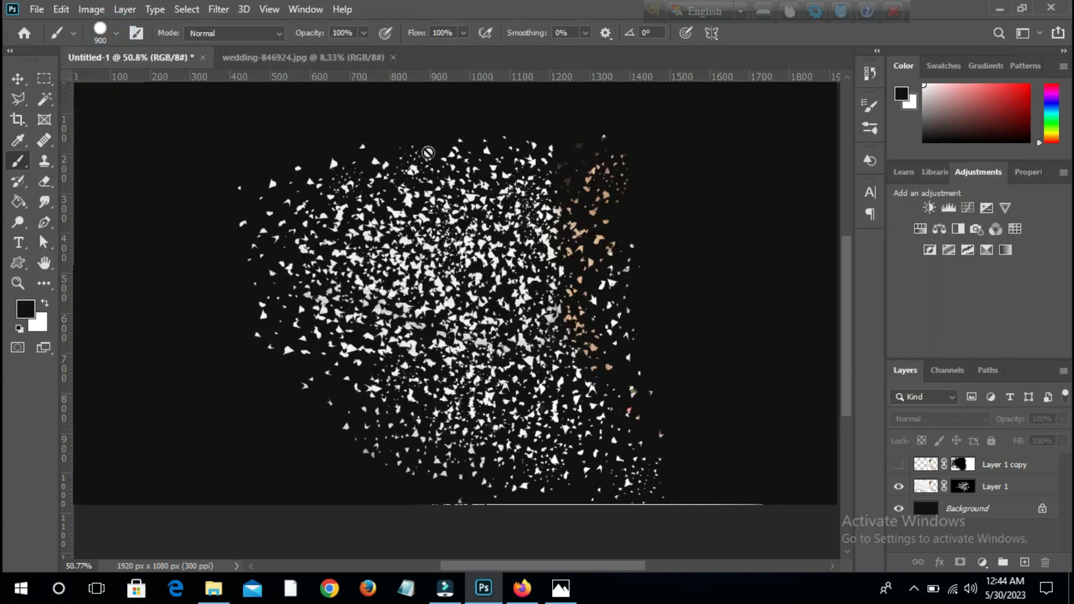
Step: Target Layer 1's mask, shrink the round brush to 200 px, and paint black over stray fragments along the cloud's upper and lower edges
left_click(962, 486)
key("x")
key("bracketleft")
key("bracketleft")
key("bracketleft")
key("bracketleft")
key("bracketleft")
key("bracketleft")
left_click(520, 120)
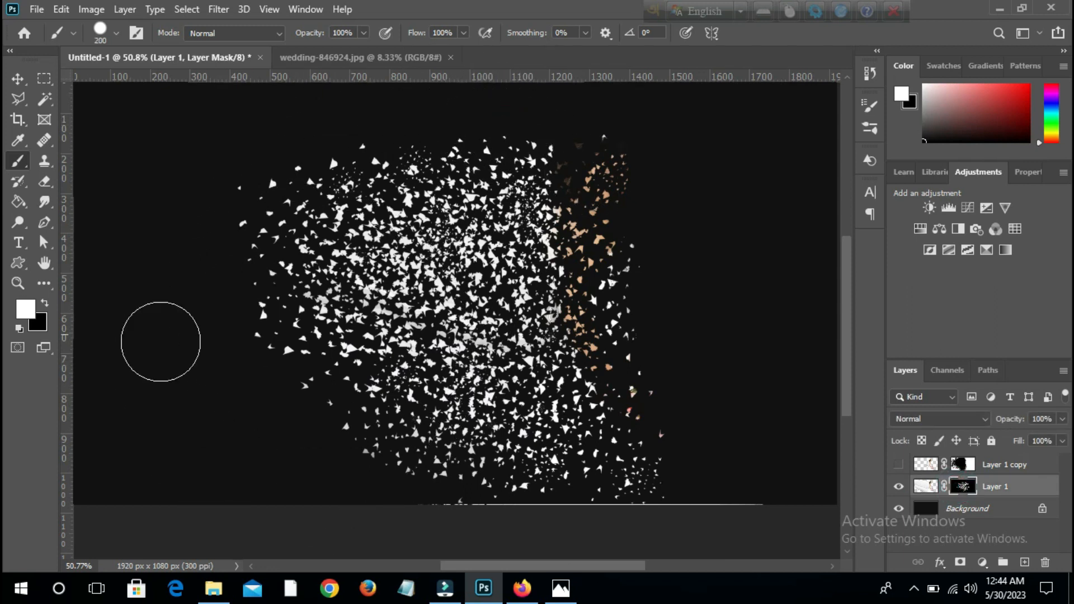
left_click(47, 305)
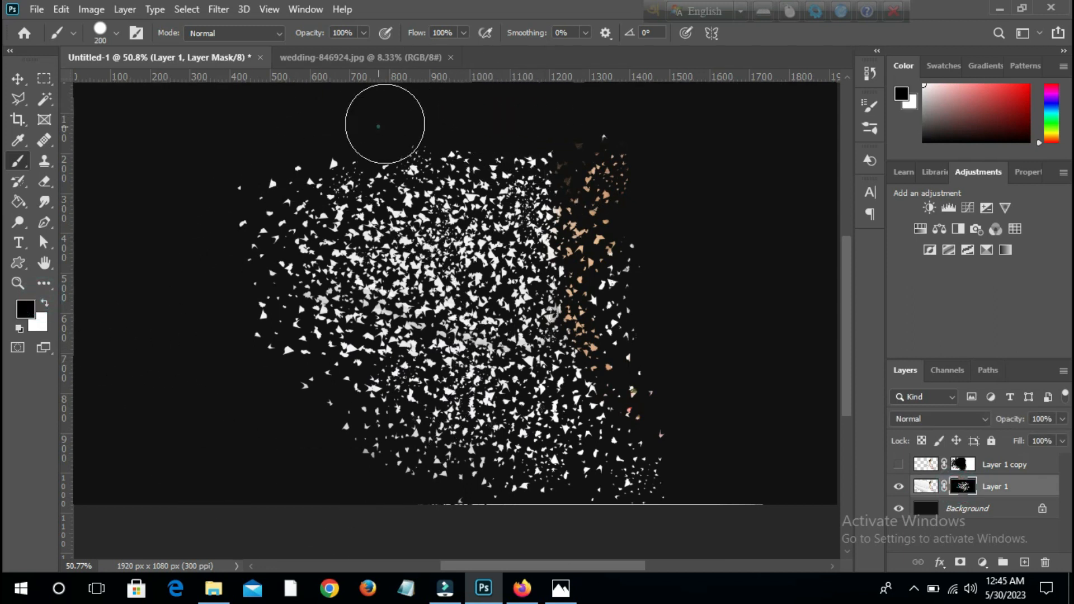
mouse_move(420, 481)
left_mouse_down()
mouse_move(467, 507)
mouse_move(442, 489)
left_mouse_up()
mouse_move(380, 451)
left_mouse_down()
mouse_move(458, 486)
mouse_move(404, 475)
mouse_move(571, 523)
left_mouse_up()
Step: Show Layer 1 copy again to compare the dispersion, and close the wedding-846924.jpg document
left_click(898, 464)
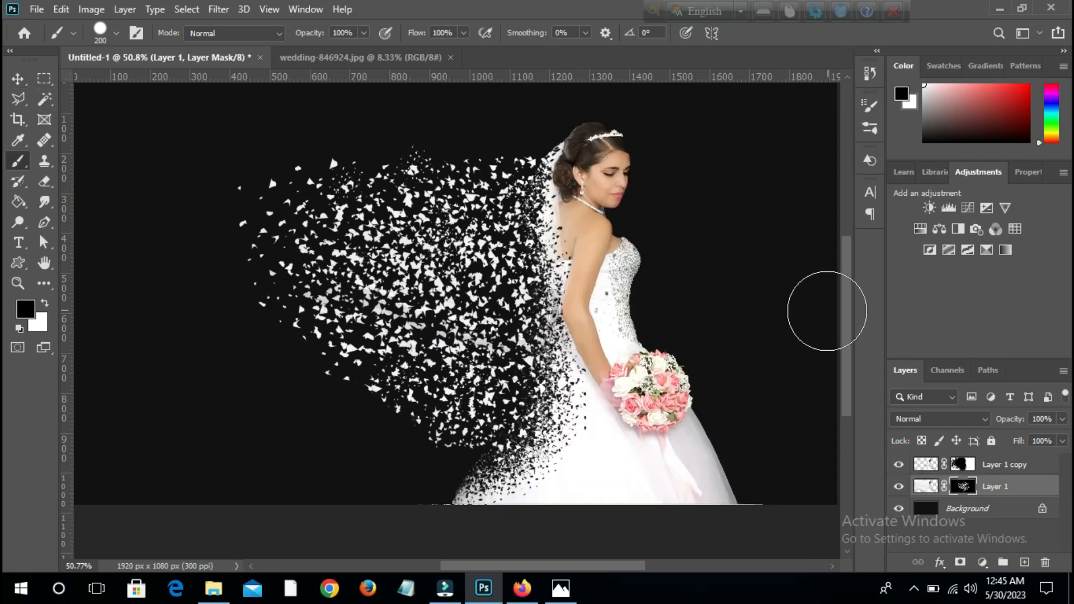
left_click(899, 464)
left_click(899, 465)
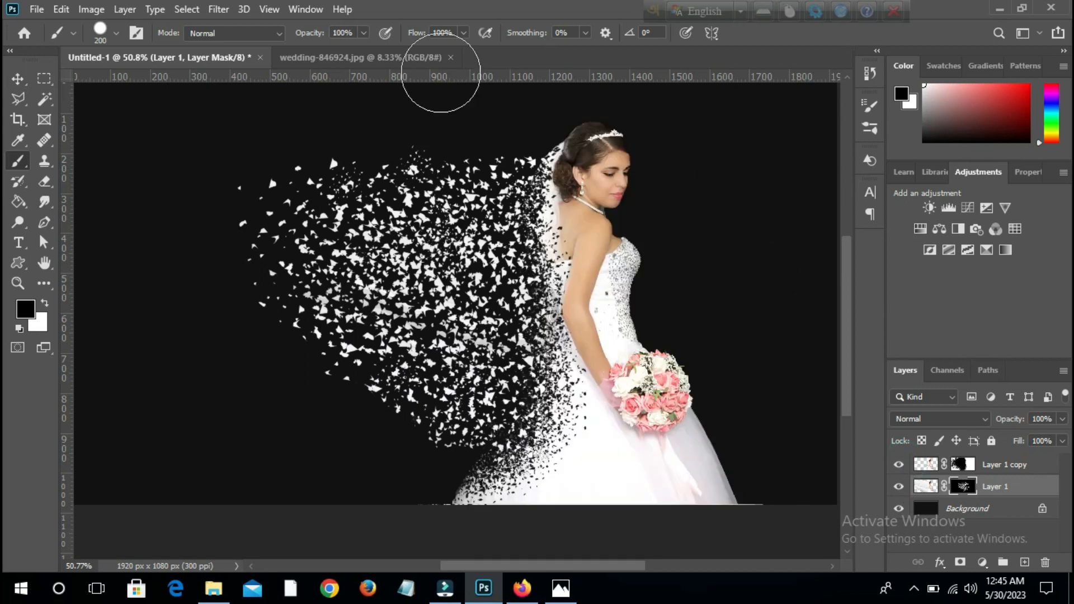
left_click(360, 57)
left_click(450, 57)
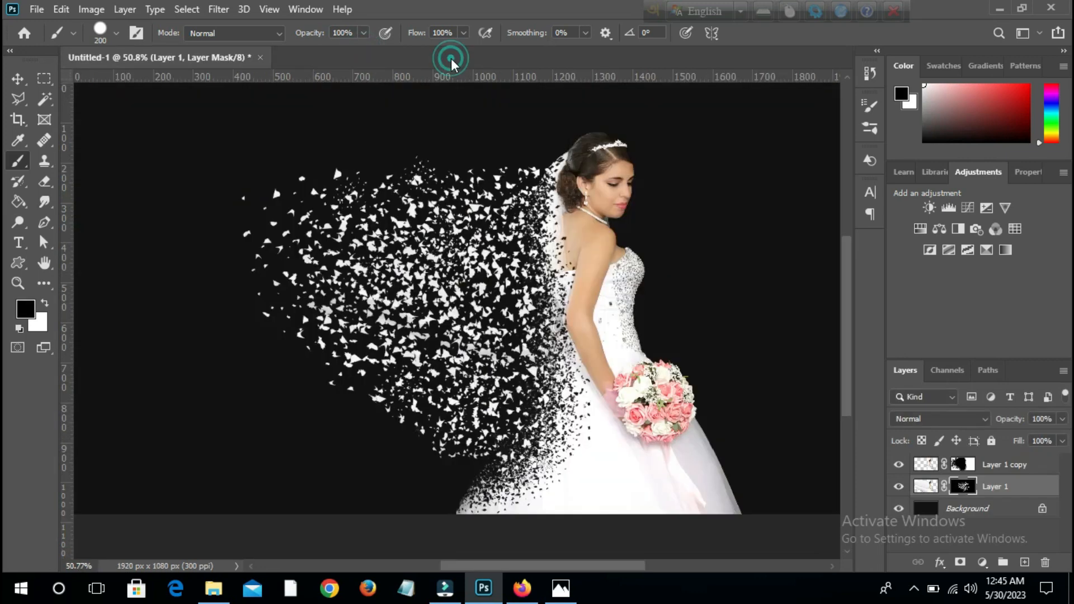
Step: Choose the Feater Brush preset and create a new empty layer above Layer 1 copy
left_click(18, 79)
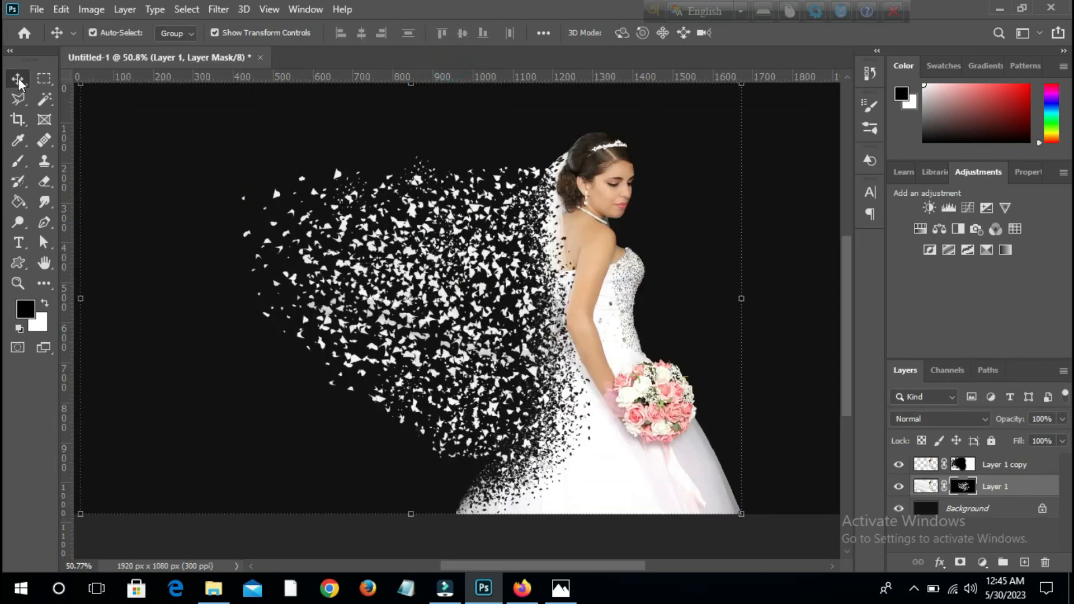
left_click(18, 163)
left_click(116, 34)
scroll(307, 320, "down", 2)
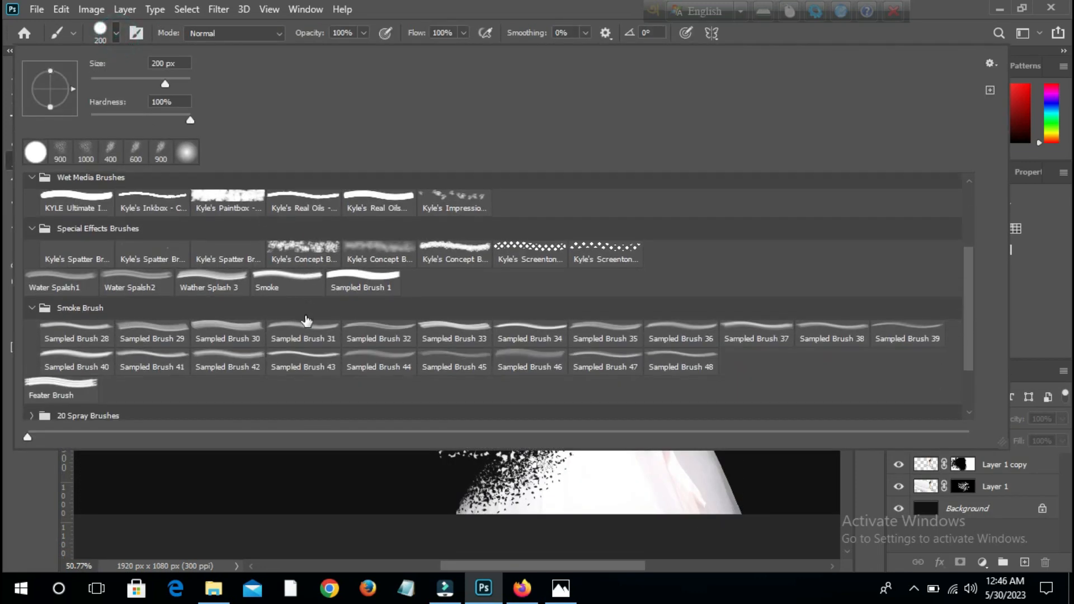
scroll(307, 320, "down", 2)
left_click(70, 298)
key("Return")
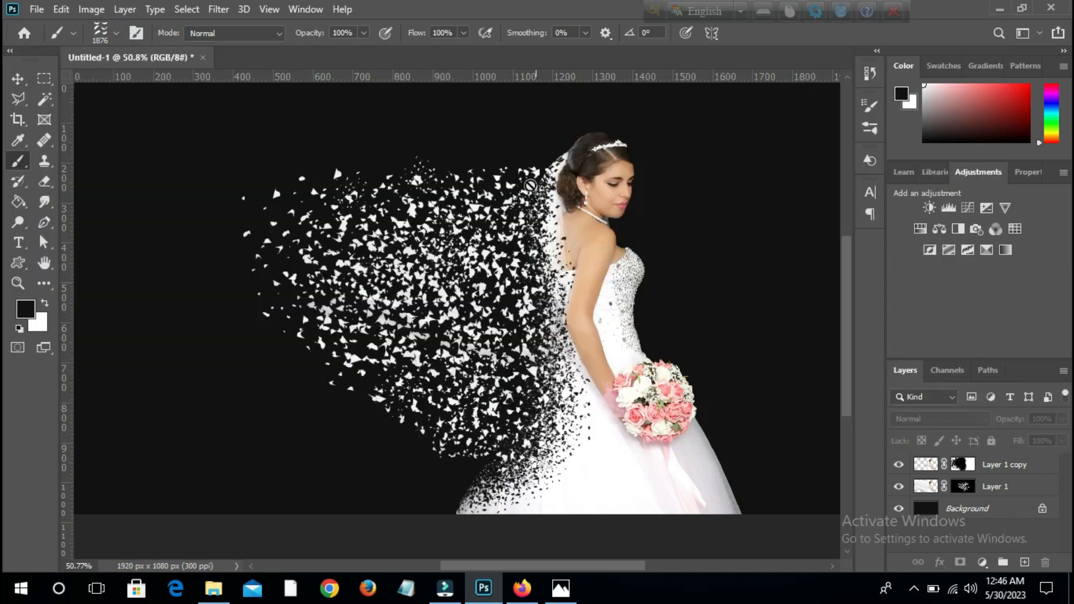
left_click(1024, 563)
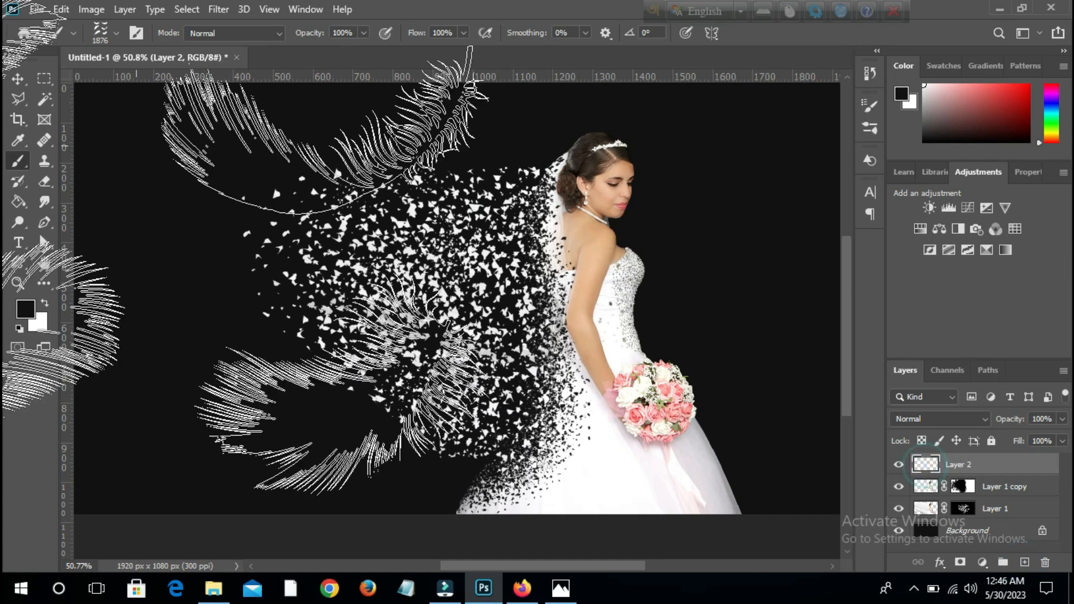
Step: Reduce the feather brush to 200 px, set the foreground to white, and stamp feathers among the fragments on the new layer
key("bracketleft")
key("bracketleft")
key("bracketleft")
key("bracketleft")
key("bracketleft")
key("bracketleft")
key("bracketleft")
key("bracketleft")
key("bracketleft")
key("bracketleft")
key("bracketleft")
key("bracketleft")
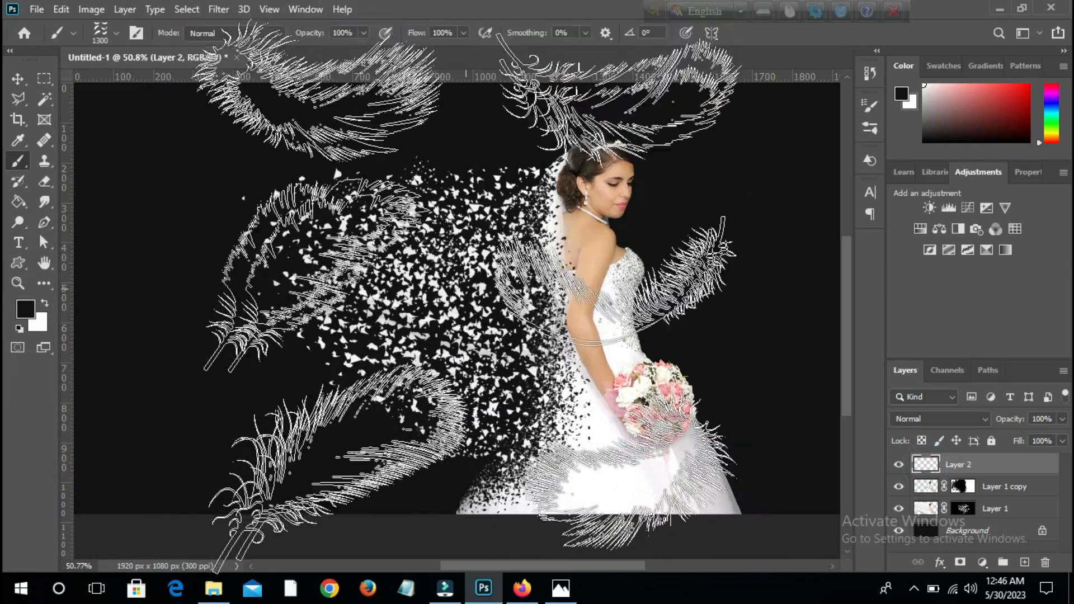
left_click(44, 302)
key("bracketleft")
key("bracketleft")
key("bracketleft")
key("bracketleft")
key("bracketleft")
key("bracketleft")
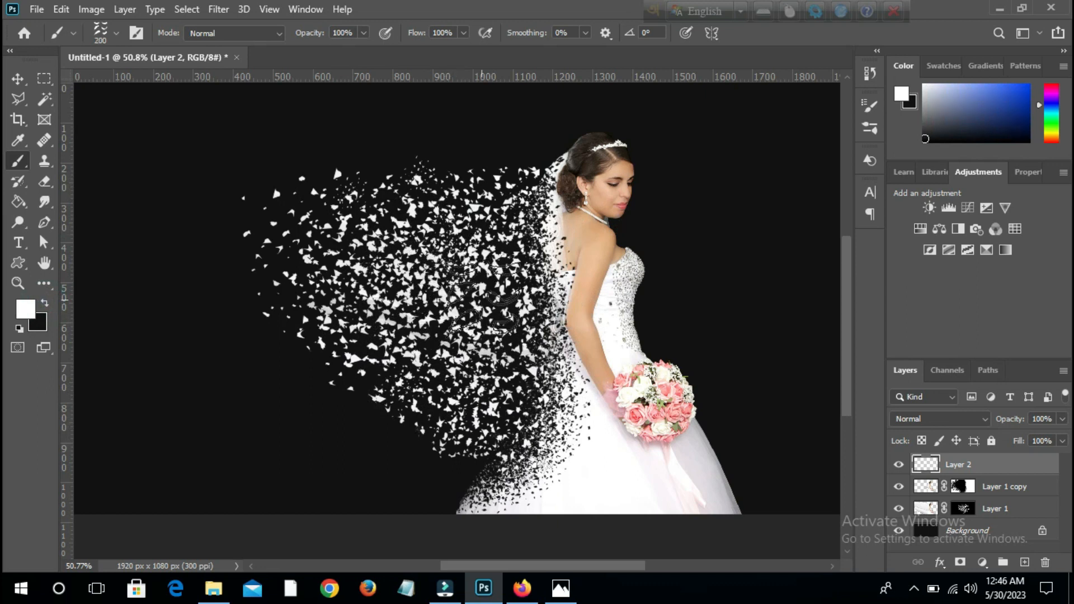
left_click(485, 286)
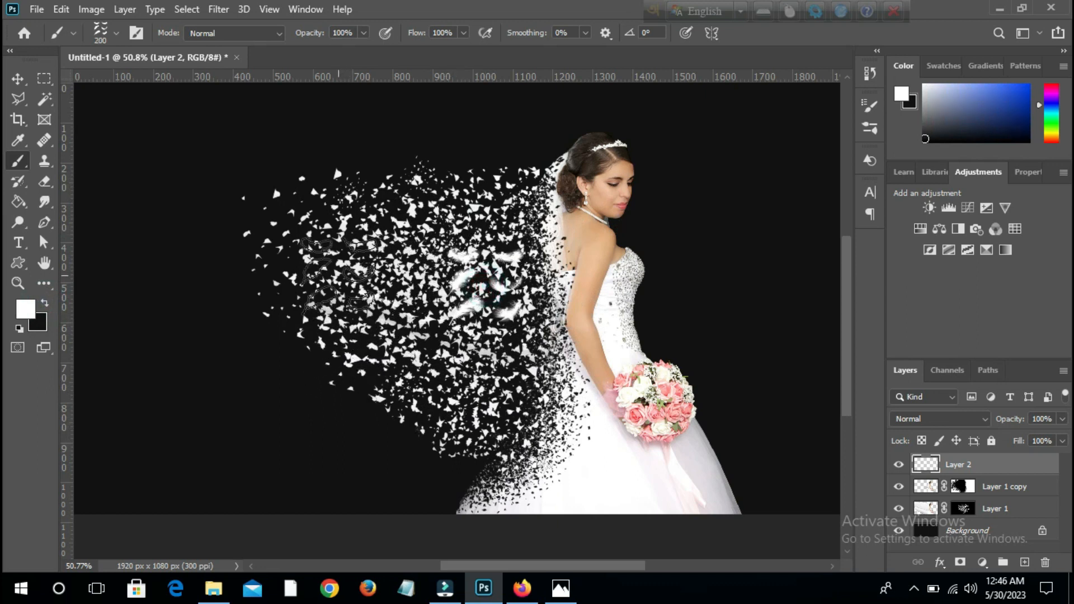
left_click(340, 267)
left_click(432, 379)
Step: Rotate the feather brush to -92° and stamp more white feathers in the middle of the fragments
right_click(365, 155)
left_click_drag(137, 183, 113, 211)
left_click(302, 93)
left_click(392, 306)
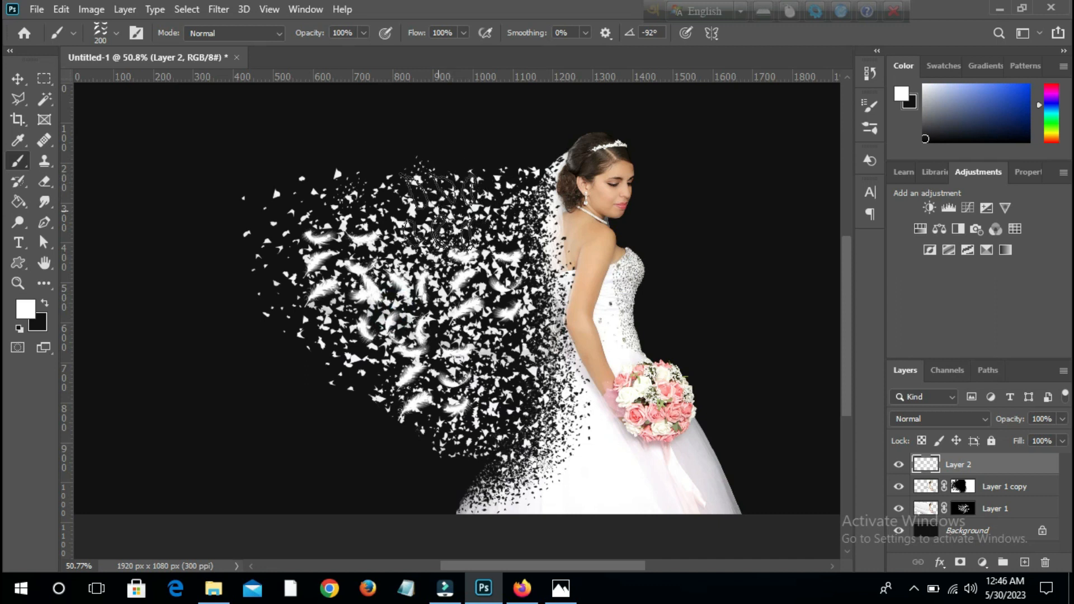
Step: Rotate the feather brush to -163° and stamp white feathers near the veil and the lower dress edge
right_click(324, 156)
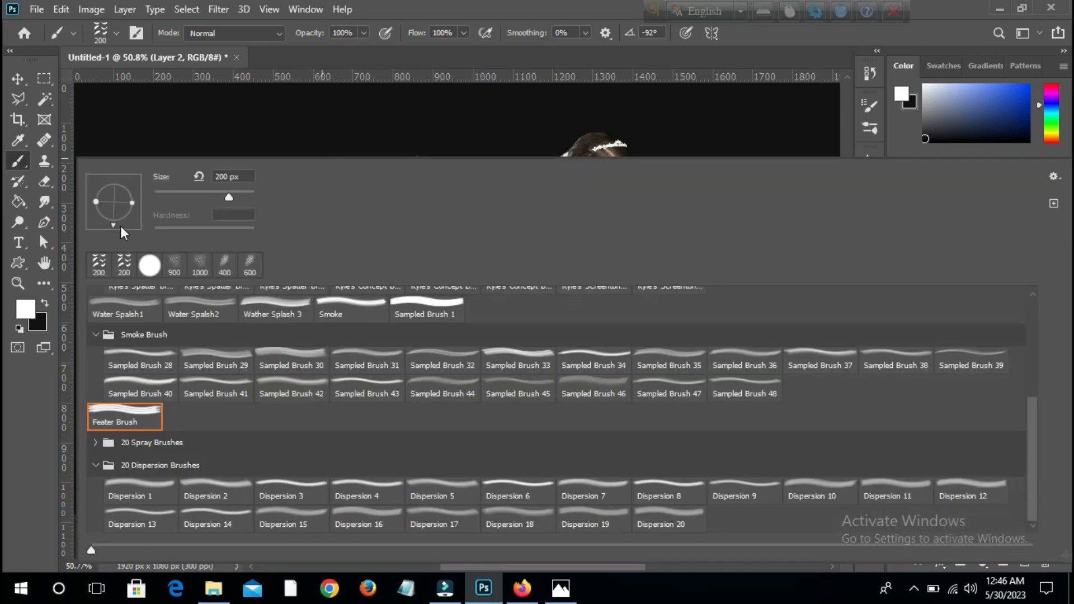
left_click_drag(99, 213, 96, 207)
left_click(443, 7)
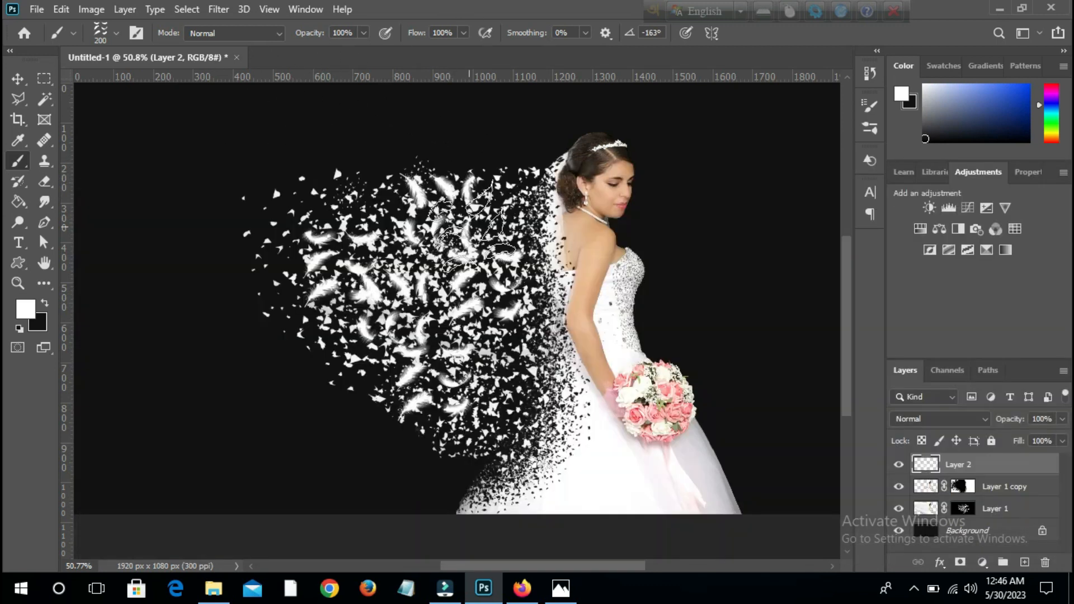
left_click(511, 386)
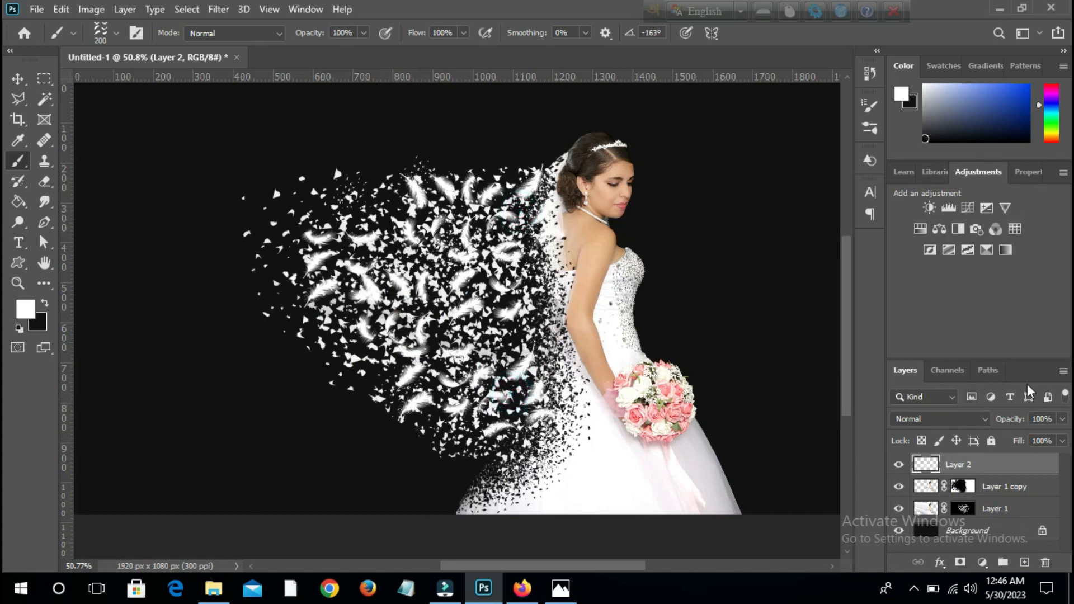
Step: Open pngegg3.png from the Pigeon folder and bring its doves into the Untitled-1 document as a new layer
left_click(18, 98)
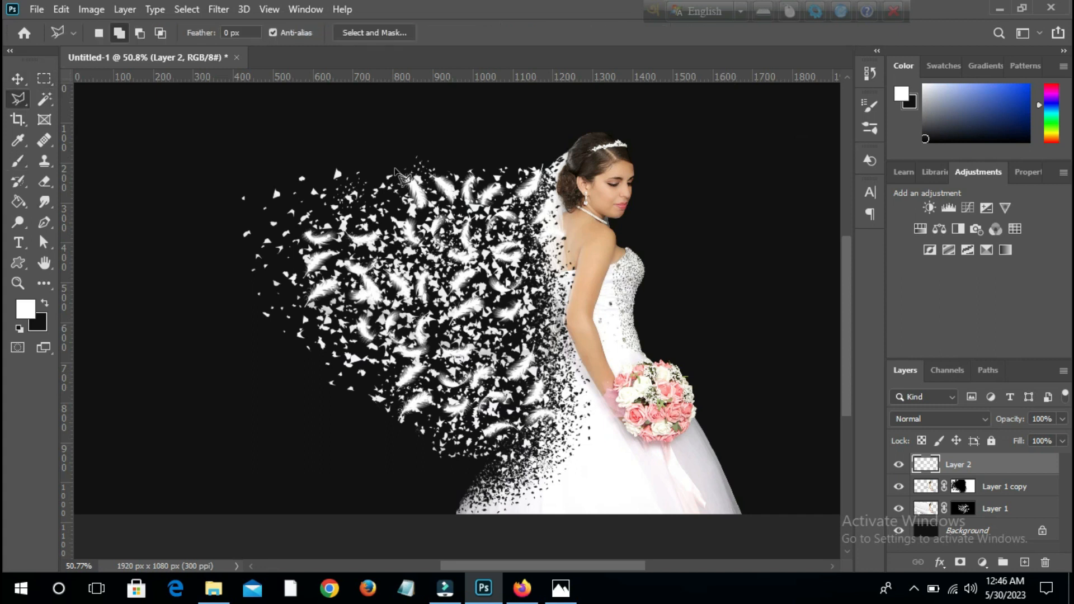
left_click(37, 9)
left_click(55, 69)
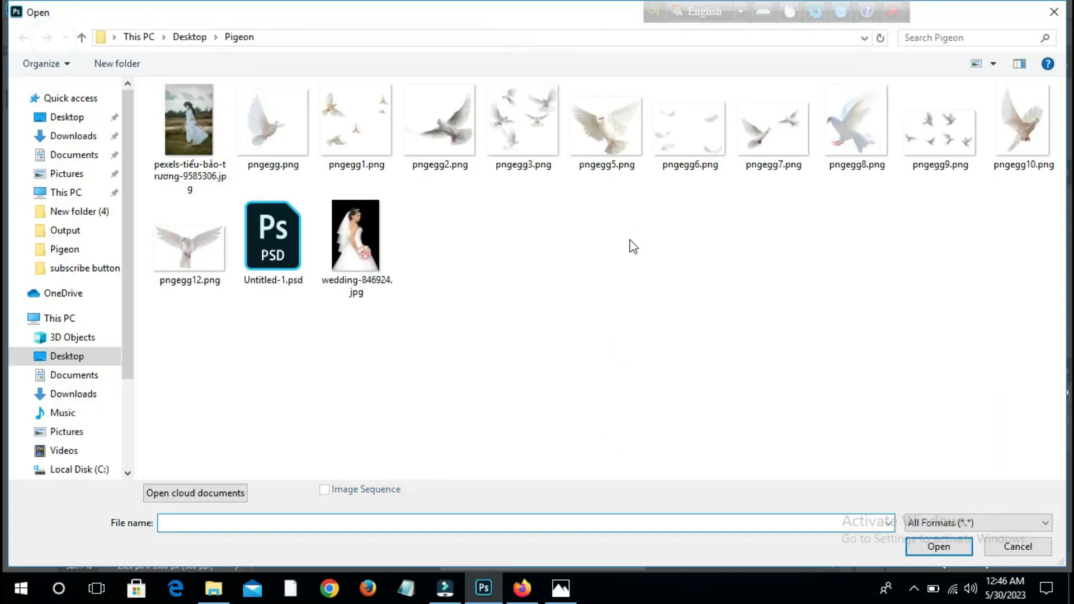
left_click(271, 127)
double_click(511, 137)
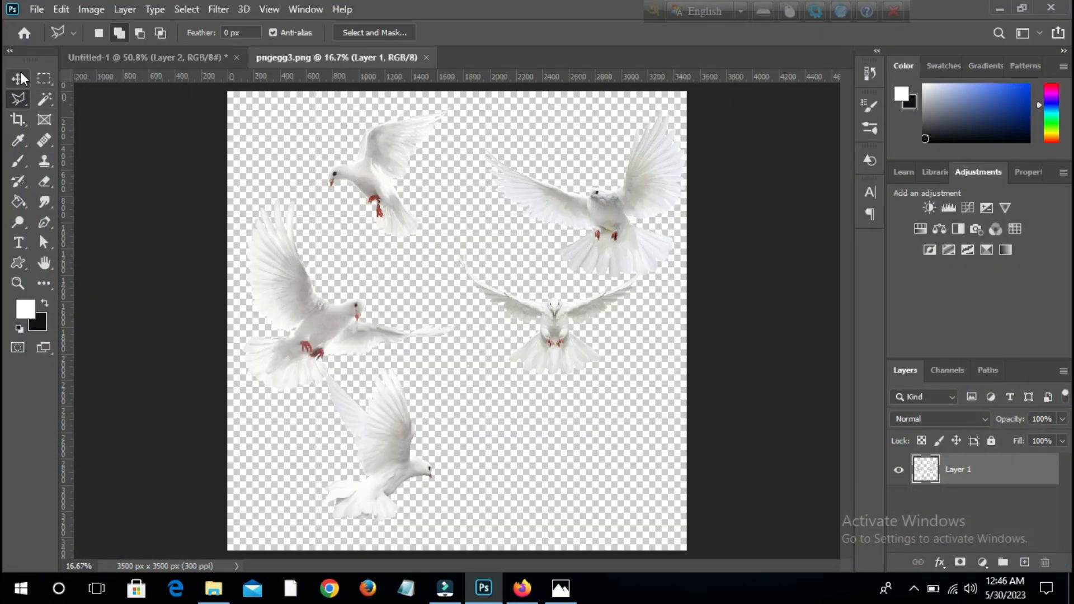
left_click(23, 79)
left_click_drag(378, 186, 219, 211)
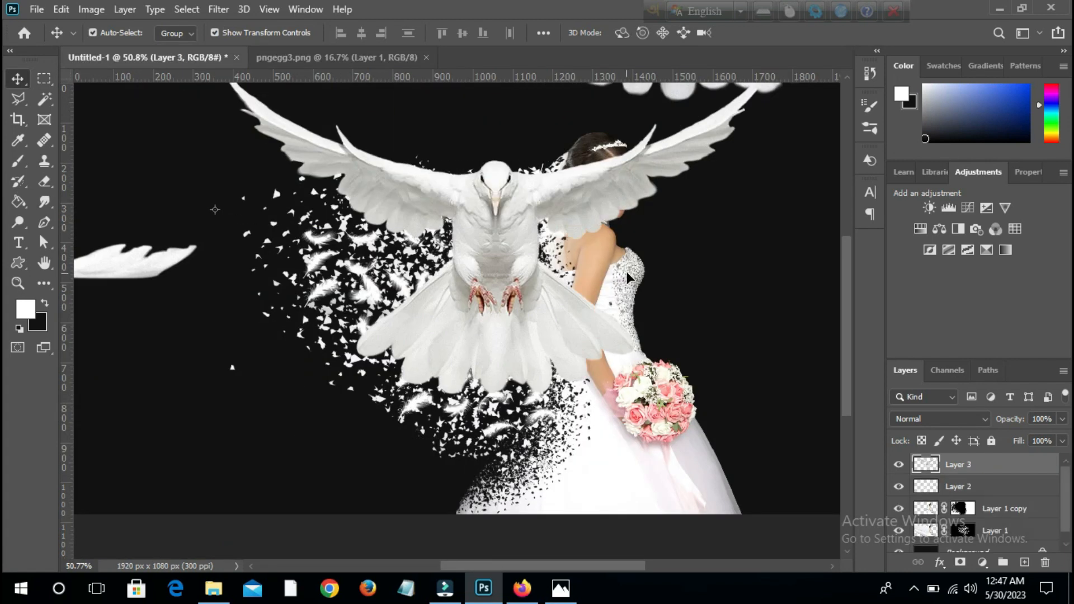
Step: Scale the dove layer down to about 17.27% and position the doves over the fragments behind the bride
left_click_drag(491, 234, 823, 307)
left_click_drag(163, 317, 607, 342)
left_click_drag(422, 235, 420, 504)
left_click_drag(683, 179, 580, 366)
left_click_drag(144, 189, 429, 398)
left_click_drag(682, 476, 399, 169)
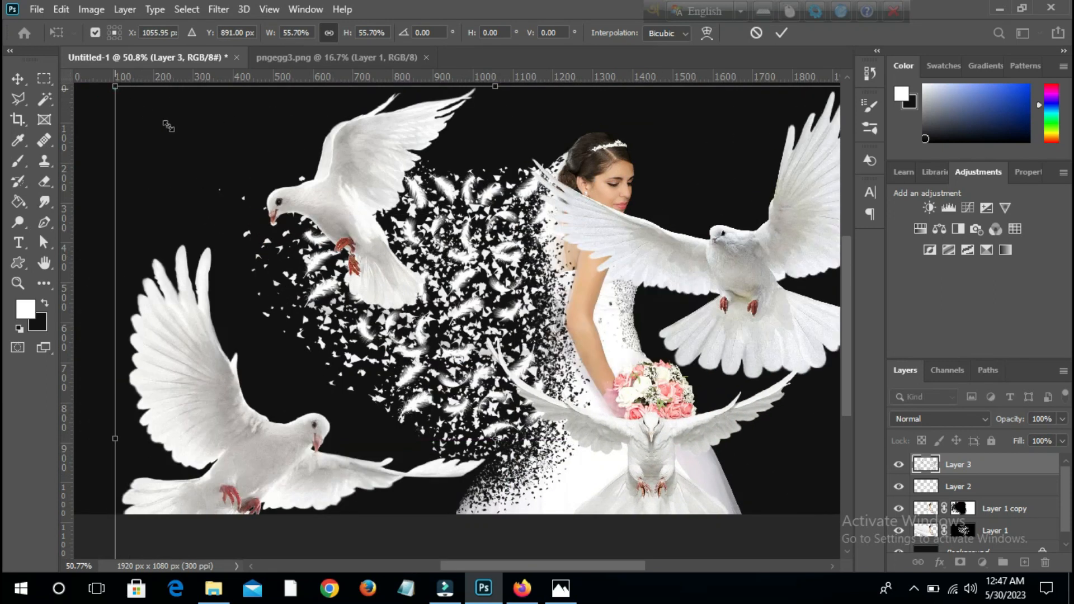
left_click_drag(167, 126, 474, 386)
left_click_drag(588, 472, 311, 223)
left_click_drag(177, 150, 366, 350)
left_click_drag(524, 361, 483, 247)
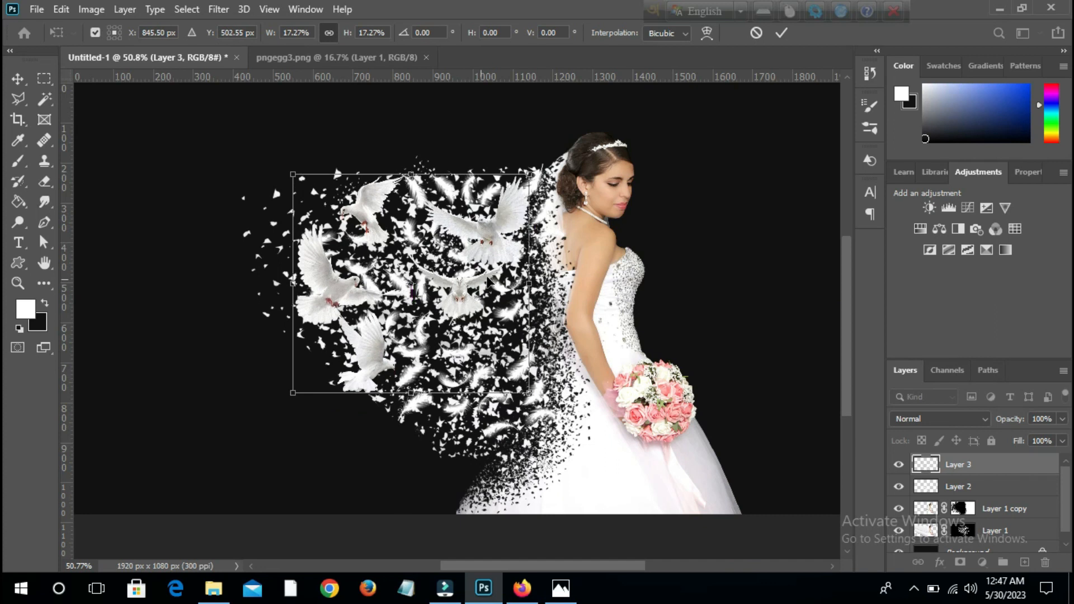
mouse_move(368, 370)
left_mouse_down()
mouse_move(364, 360)
mouse_move(380, 366)
left_mouse_up()
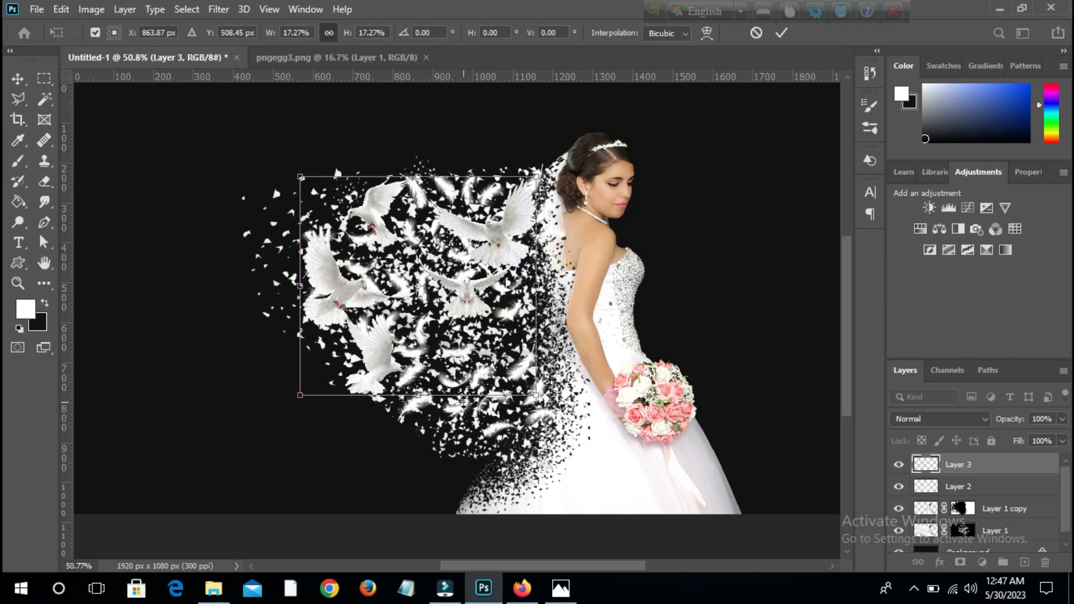
Step: Apply the scaling, lasso the two lower-left doves on Layer 3, and flip them horizontally
left_click(19, 99)
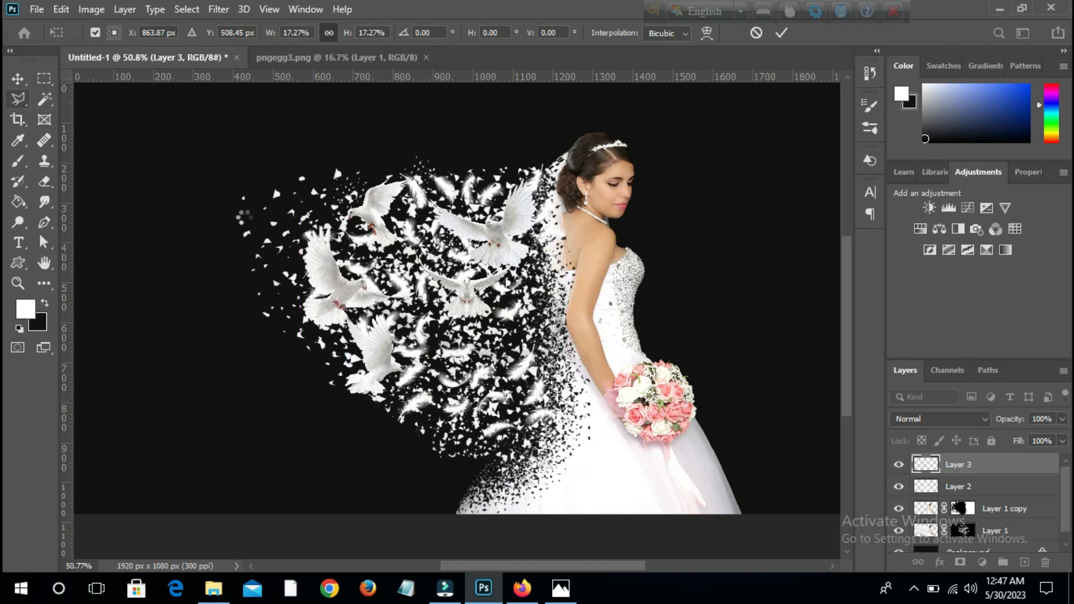
left_click(286, 211)
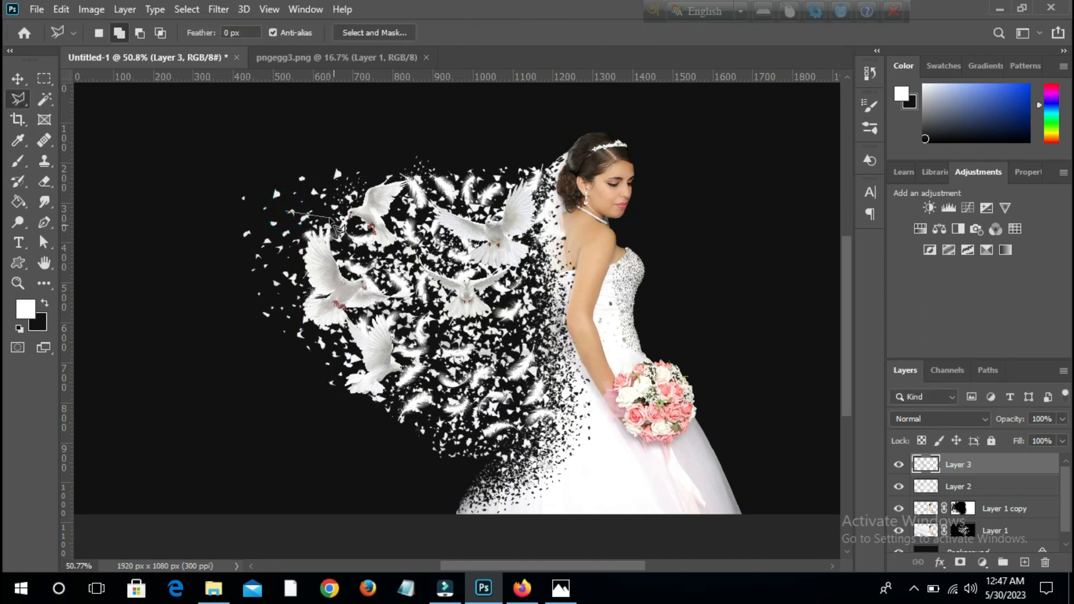
left_click(265, 345)
left_click(282, 213)
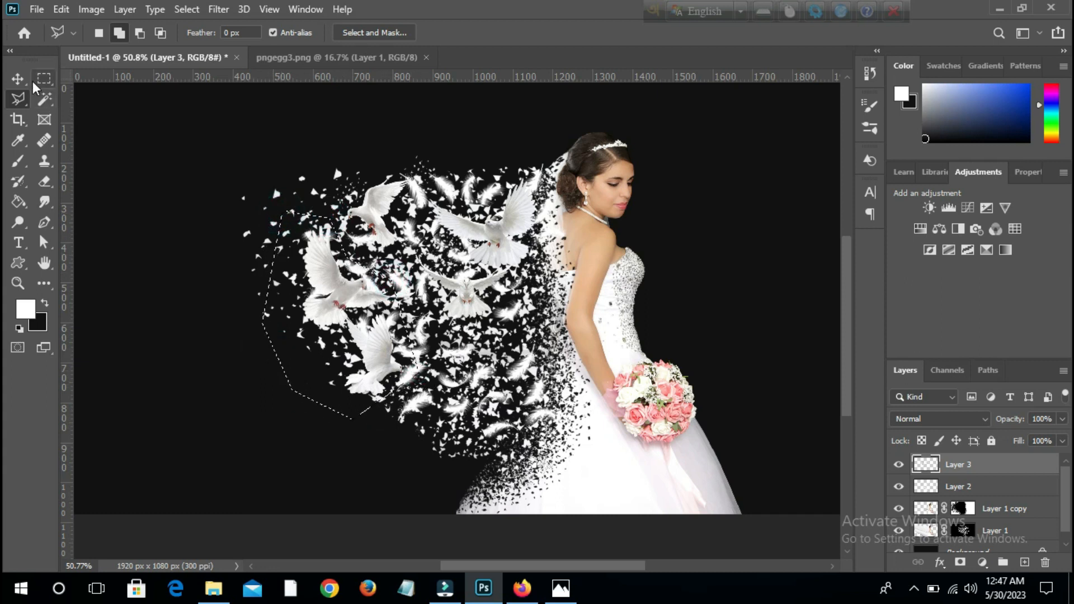
key("v")
key("ctrl+t")
right_click(241, 199)
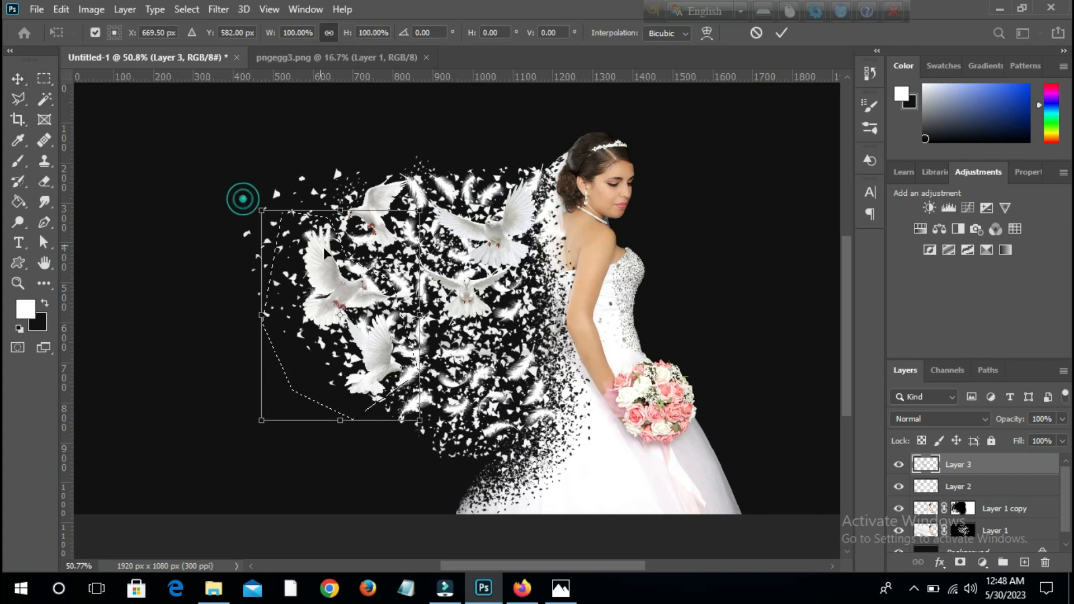
left_click(367, 515)
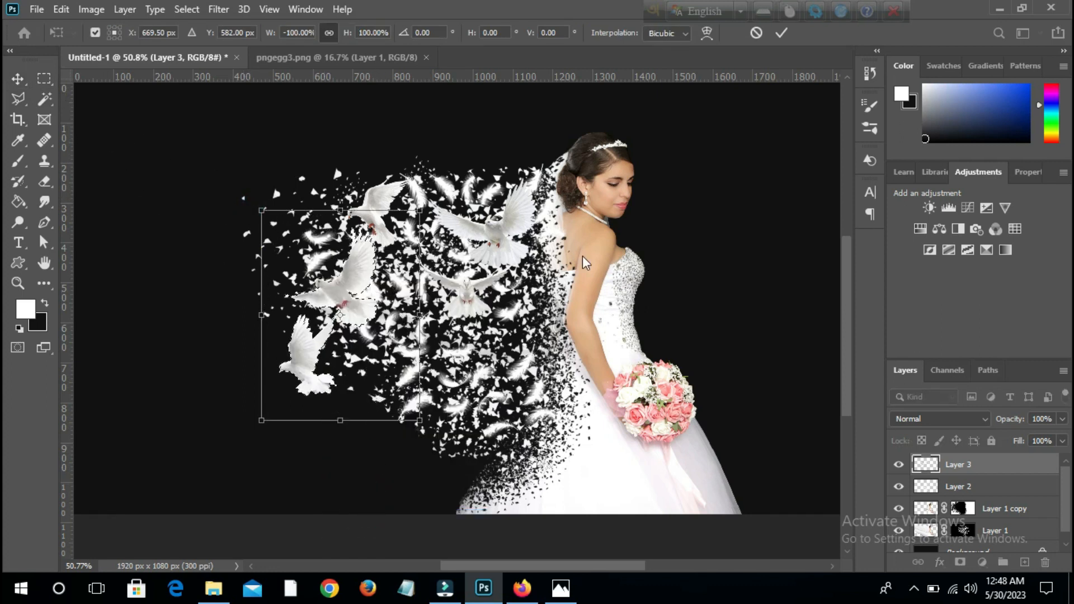
left_click(782, 33)
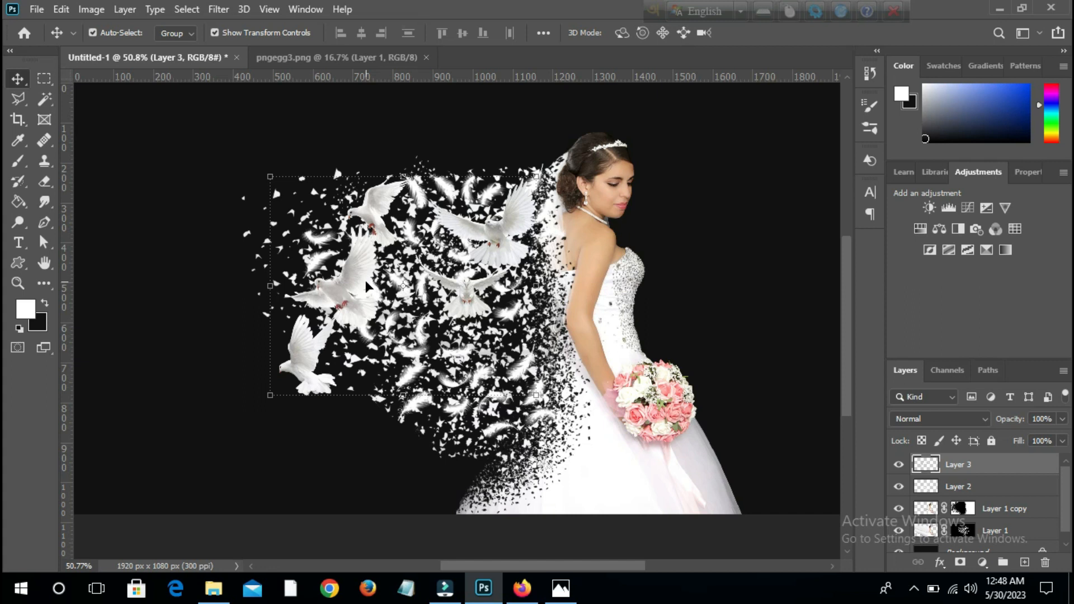
Step: Open pngegg1.png and bring its doves into the Untitled-1 document as a new layer over the fragments
left_click(43, 9)
left_click(56, 40)
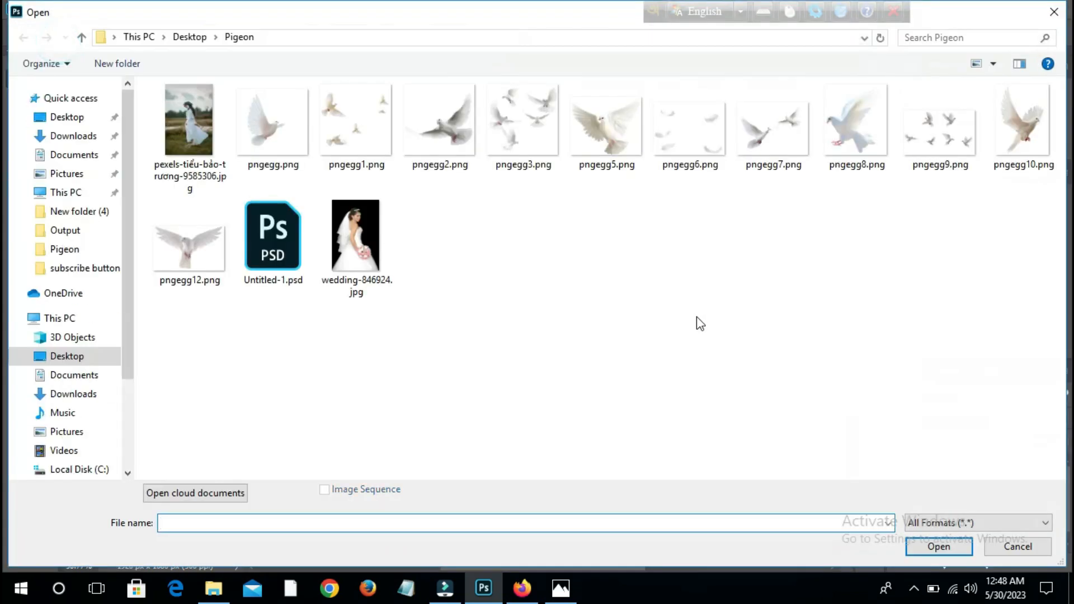
left_click(353, 134)
double_click(352, 134)
left_click_drag(307, 256, 179, 262)
left_click_drag(184, 336, 298, 355)
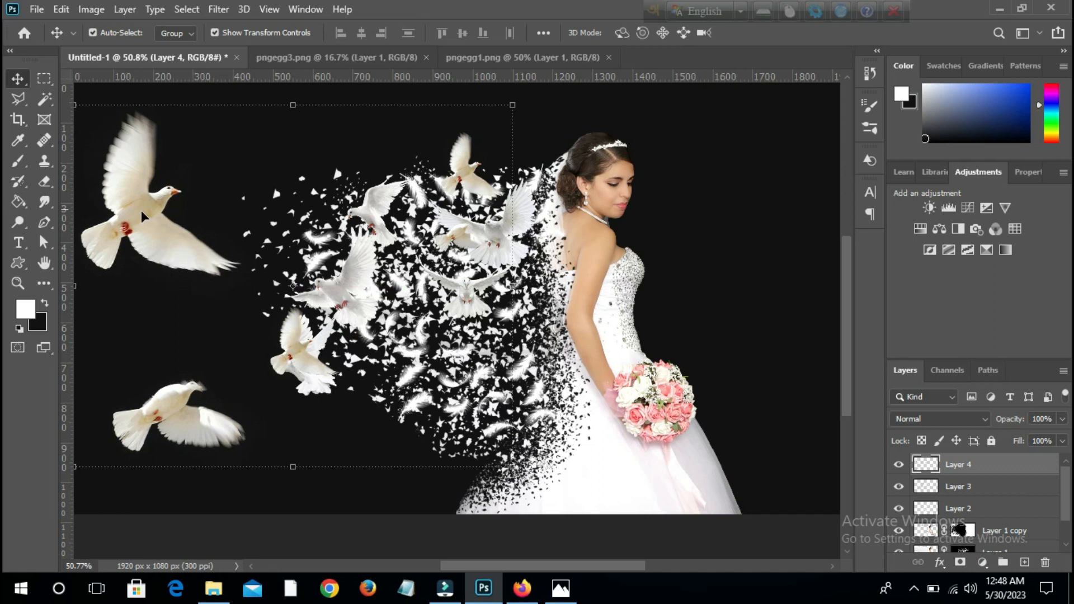
left_click_drag(142, 215, 187, 227)
Step: Apply Color Balance to Layer 4 with midtone levels of -13, +36 and +52
key("ctrl+b")
left_click_drag(819, 239, 884, 257)
left_click_drag(822, 223, 847, 225)
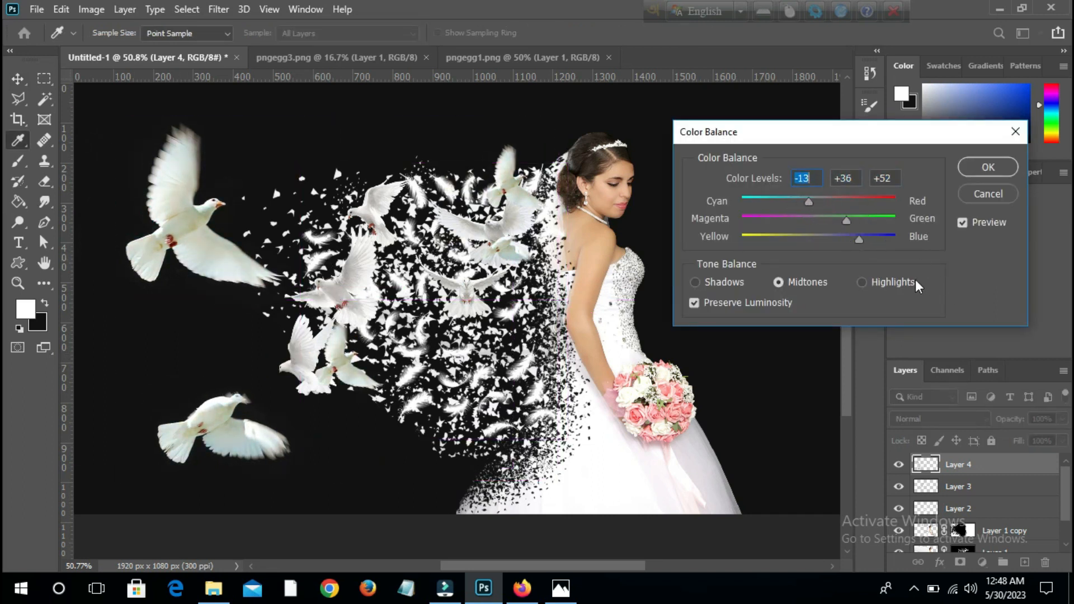
left_click(988, 168)
Step: Flip Layer 4's doves horizontally, scale them down, and place the large dove above the fragments near the bride
left_click_drag(177, 219, 273, 223)
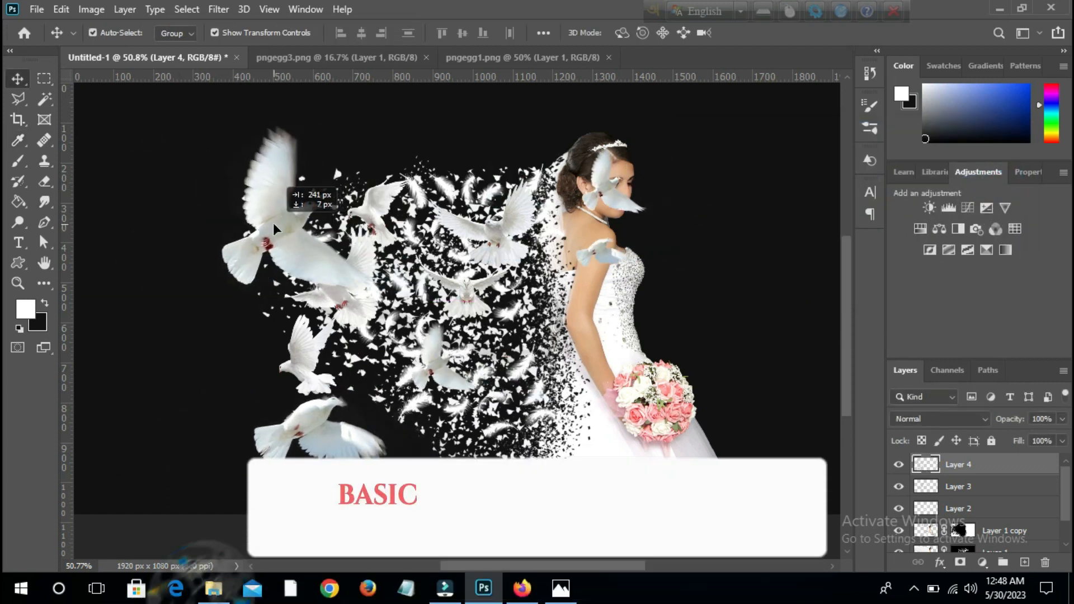
key("ctrl+t")
right_click(633, 135)
left_click(689, 399)
left_click_drag(588, 238, 496, 258)
left_click_drag(559, 132, 455, 215)
left_click_drag(405, 297, 466, 163)
key("Return")
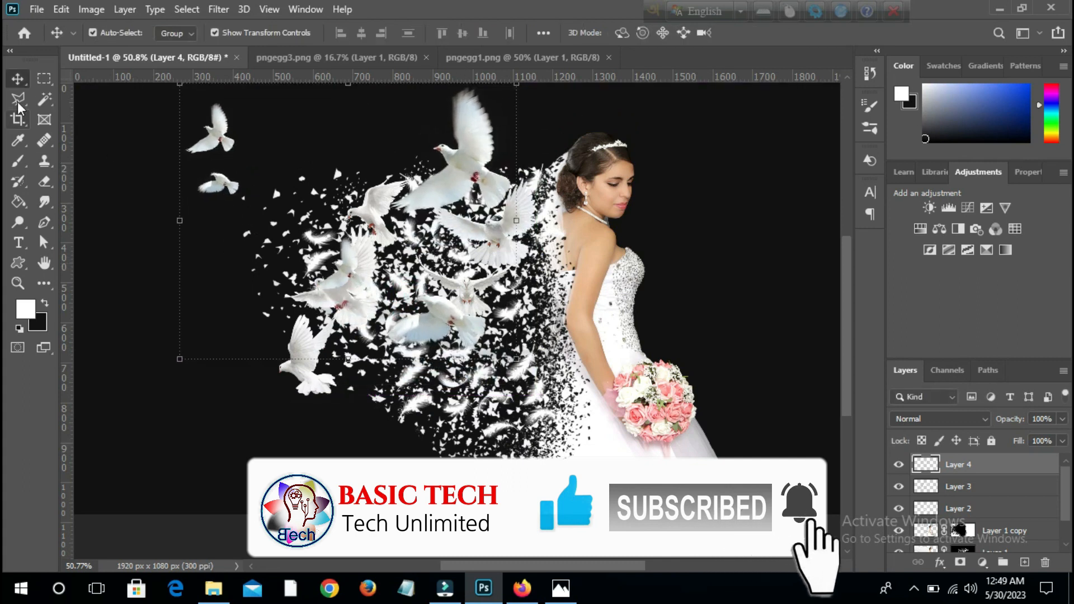
Step: Lasso Layer 4's lower dove and move it down toward the dress edge
key("l")
left_click(378, 354)
double_click(395, 284)
left_click(18, 79)
key("ctrl+t")
mouse_move(440, 323)
left_mouse_down()
mouse_move(467, 363)
mouse_move(499, 365)
left_mouse_up()
key("Return")
key("ctrl+d")
Step: Lasso the two small upper-left doves on Layer 4 and move them next to the fragments
left_click(18, 99)
left_click(180, 114)
left_click(211, 94)
left_click(256, 106)
left_click(269, 174)
double_click(151, 140)
left_click(18, 79)
left_click_drag(216, 134, 323, 178)
key("ctrl+d")
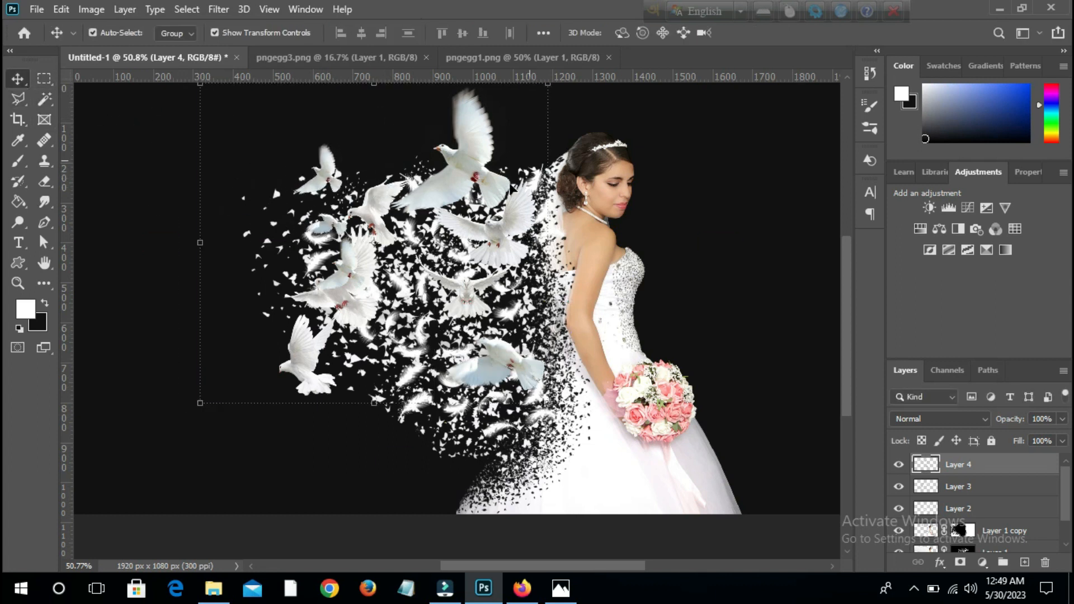
Step: Open pngegg7.png, pngegg8.png and pngegg10.png from the Pigeon folder together
left_click(36, 9)
left_click(46, 38)
left_click(1010, 142)
left_click(828, 136, "ctrl")
left_click(787, 138, "ctrl")
left_click(939, 546)
Step: Bring the doves from pngegg7.png into the Untitled-1 document as a new layer above the fragments
left_click(283, 59)
left_click(351, 58)
left_click(336, 59)
left_click(358, 59)
left_click_drag(571, 263, 356, 145)
Step: Lasso the far-left dove on Layer 5 and flip it horizontally
left_click(19, 99)
left_click(119, 135)
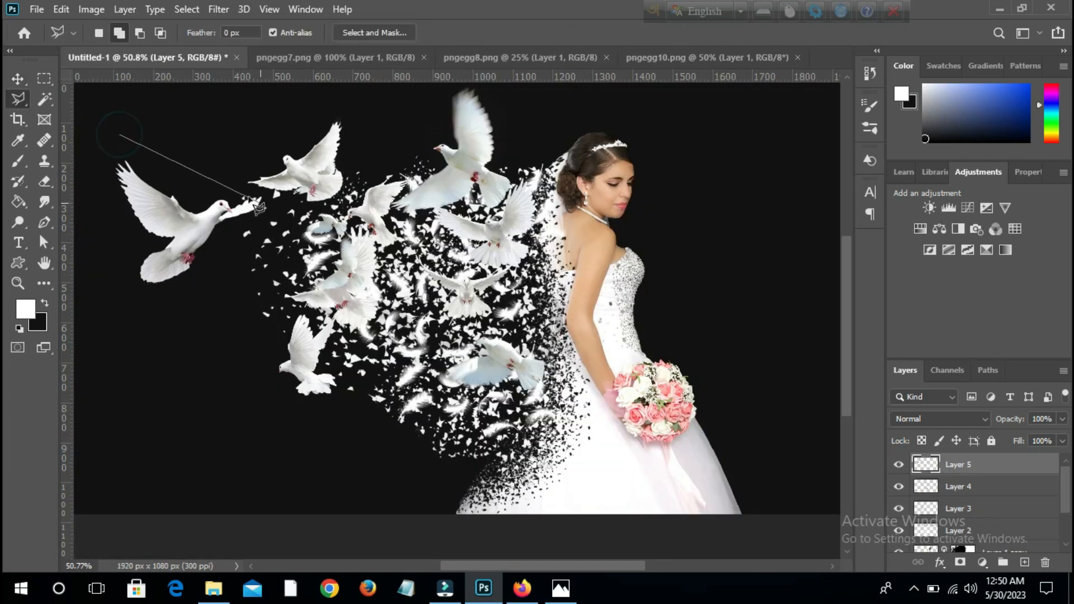
left_click(148, 314)
left_click(84, 212)
left_click(119, 135)
key("ctrl+t")
right_click(179, 221)
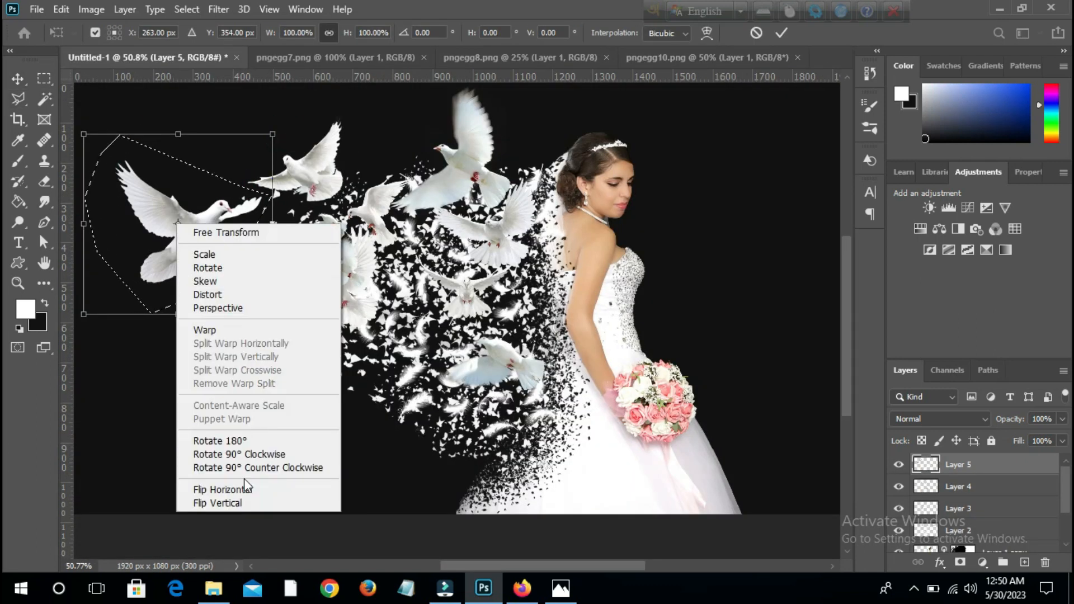
left_click(235, 487)
key("Return")
Step: Move the flipped dove closer to its neighbour, then scale down and reposition both Layer 5 doves above the fragments
key("v")
left_click_drag(181, 236, 263, 204)
key("ctrl+d")
left_click(246, 274)
left_click(246, 207)
left_click_drag(175, 250, 216, 224)
left_click_drag(268, 184, 247, 195)
key("Return")
Step: Lasso Layer 5's smaller upper dove and paste copies at the outer-left and lower edges of the fragments
key("l")
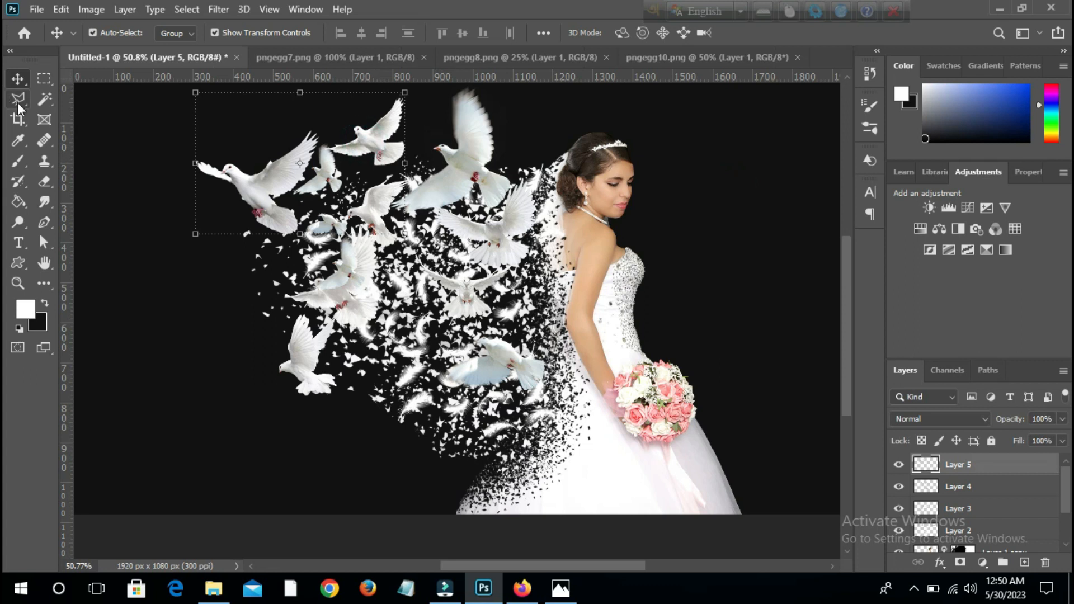
left_click(336, 106)
left_click(317, 155)
left_click(19, 79)
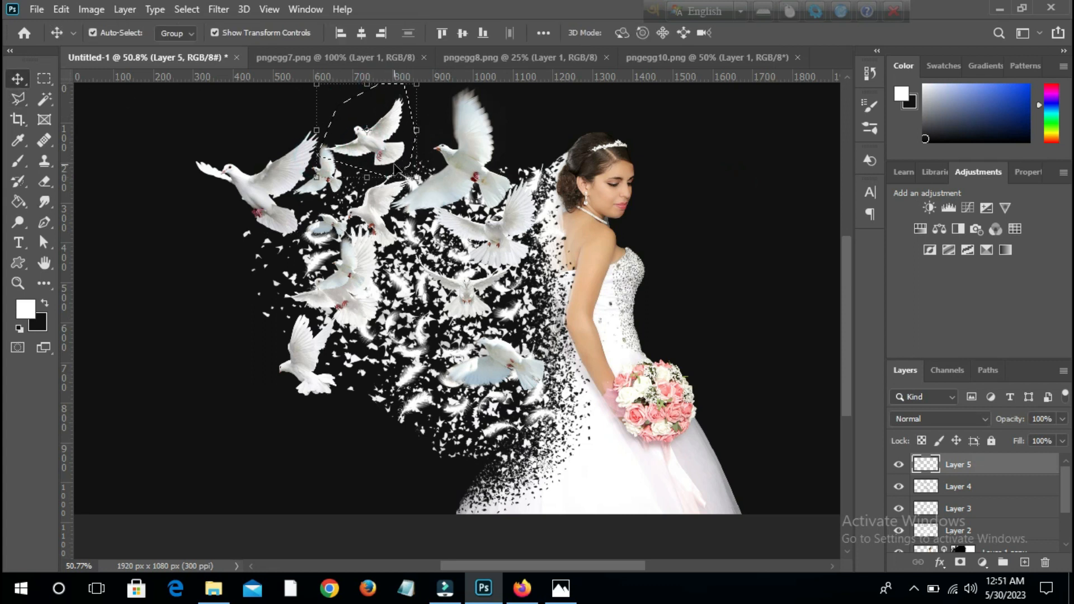
key("ctrl+v")
left_click_drag(463, 312, 265, 275)
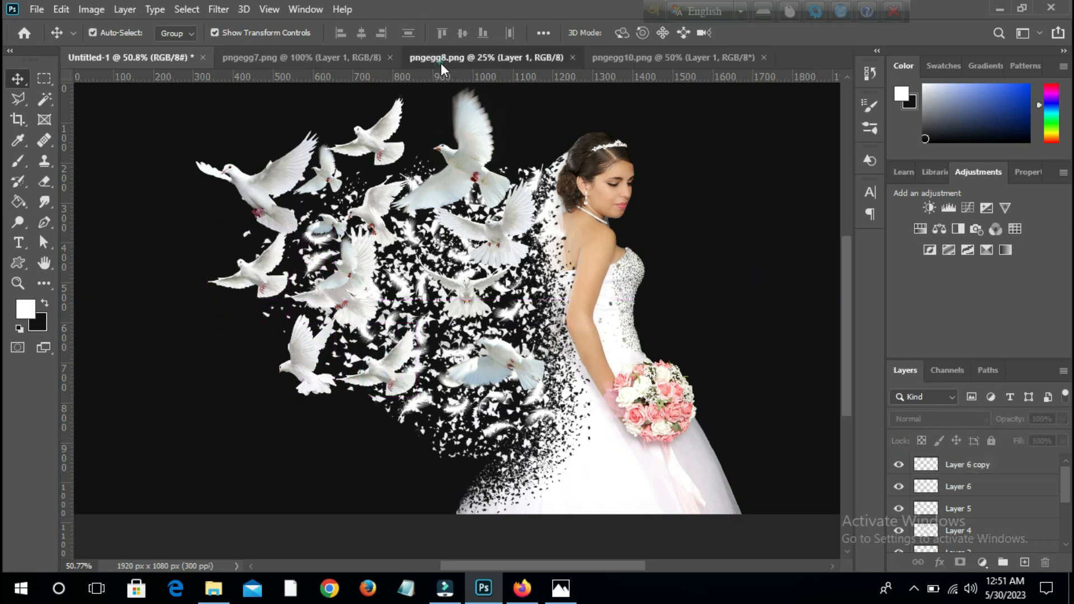
Step: Bring the dove from pngegg8.png into Untitled-1, scale it down, and place it near the lower dress edge
left_click(358, 58)
mouse_move(456, 319)
left_mouse_down()
mouse_move(617, 296)
mouse_move(658, 117)
mouse_move(419, 384)
mouse_move(719, 95)
mouse_move(444, 426)
mouse_move(470, 334)
left_mouse_up()
left_click_drag(411, 403, 489, 419)
key("Return")
left_click(746, 280)
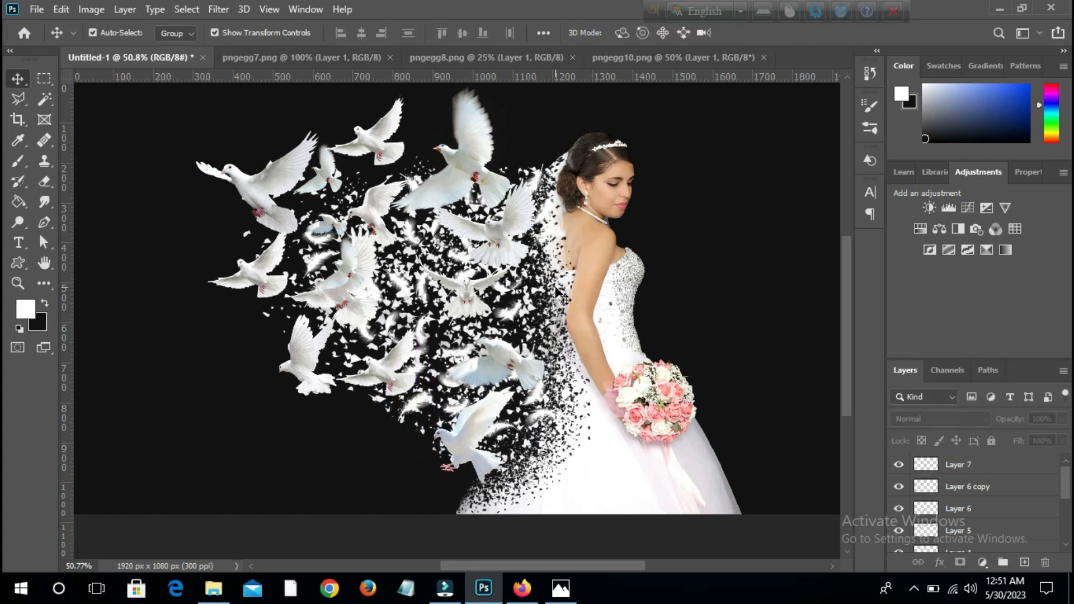
left_click_drag(582, 311, 591, 297)
Step: Bring the dove from pngegg10.png into Untitled-1, scale it down, and place it at the fragments' left edge
left_click(638, 58)
left_click_drag(447, 291, 206, 387)
left_click_drag(339, 183, 193, 407)
left_click_drag(105, 469, 291, 253)
left_click_drag(379, 189, 320, 278)
left_click_drag(291, 325, 292, 301)
key("Return")
Step: Open pngegg5.png and bring its dove into the Untitled-1 document as a new layer
left_click(37, 9)
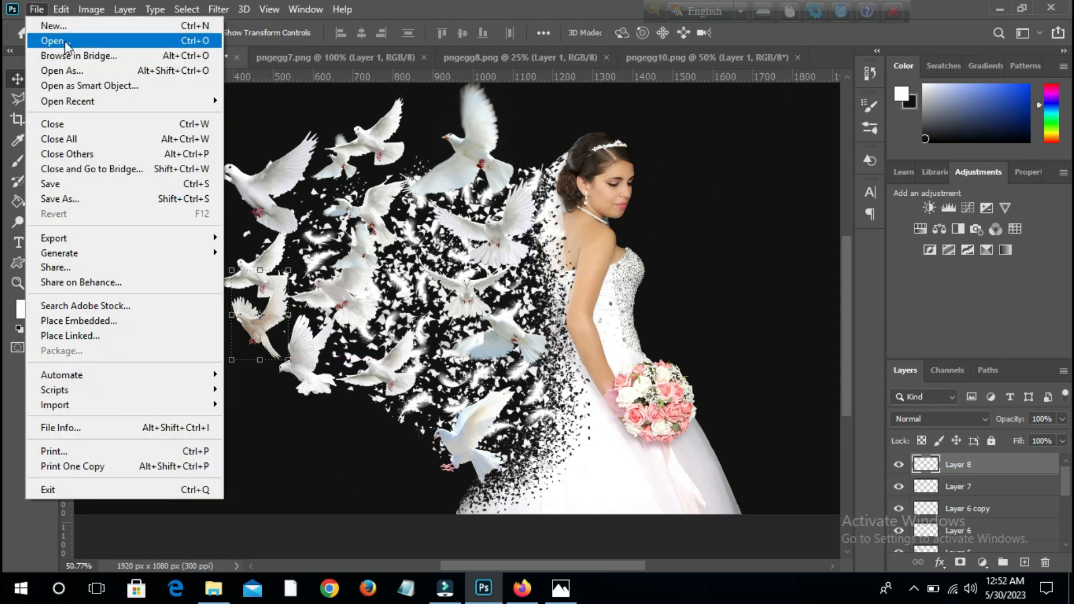
left_click(49, 37)
double_click(597, 130)
left_click_drag(460, 332, 292, 274)
left_click_drag(420, 148, 471, 243)
Step: Scale the pngegg5 dove down to match the other doves and apply the transform
left_click_drag(622, 125, 216, 455)
left_click_drag(175, 498, 294, 153)
left_click_drag(335, 109, 201, 220)
left_click_drag(161, 280, 276, 177)
key("Return")
Step: Adjust the Color Balance of the pngegg5 dove on Layer 9
key("ctrl+b")
left_click(988, 167)
key("Return")
Step: Move the Layer 9 dove into the middle of the fragments and rearrange it behind the other layers
left_click_drag(228, 231, 433, 289)
key("ctrl+shift+bracketleft")
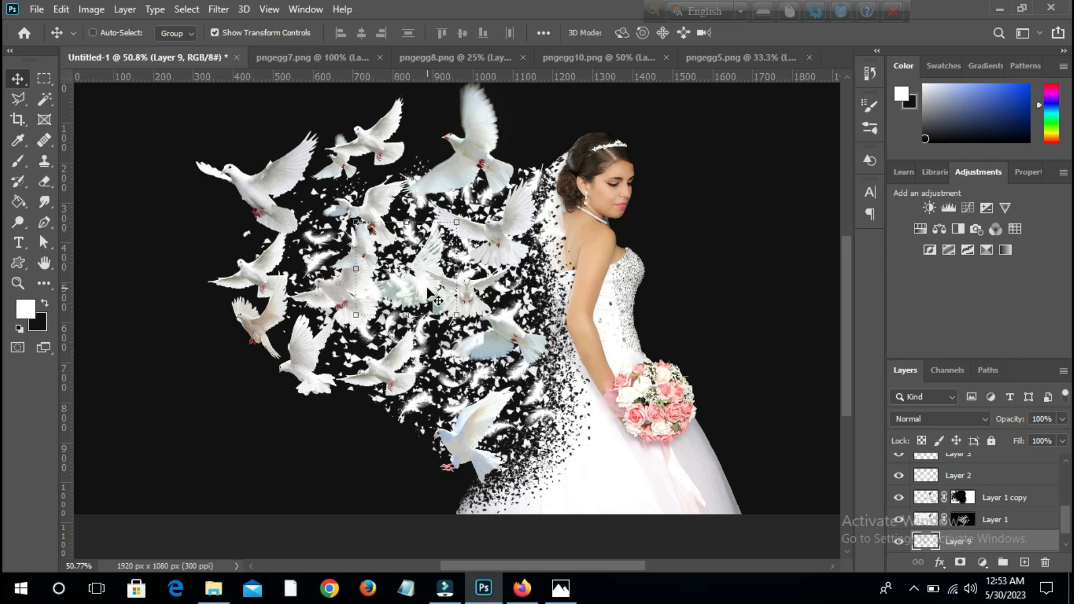
left_click_drag(960, 520, 962, 477)
Step: Duplicate the lower Layer 6 dove to the far left of the flock and nudge Layer 5's doves right
left_click_drag(386, 319, 129, 142)
key("Return")
left_click_drag(204, 199, 191, 225)
left_click_drag(361, 148, 374, 147)
left_click(727, 193)
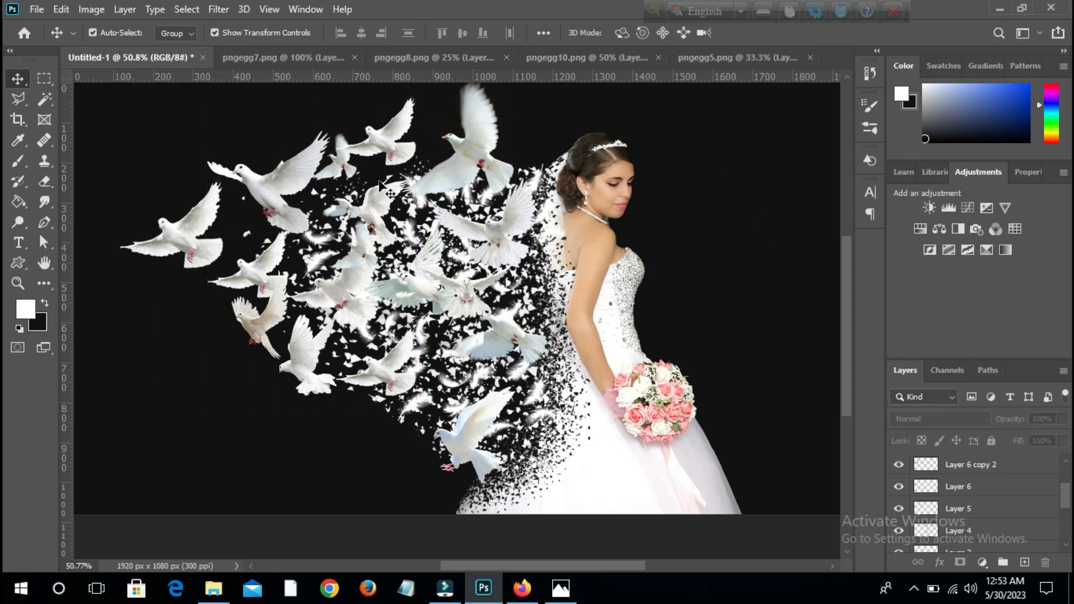
Step: Open pngegg2.png and bring its dove into the Untitled-1 document as a new layer
left_click(601, 58)
left_click(425, 57)
left_click(277, 58)
left_click(37, 9)
left_click(50, 41)
double_click(445, 133)
left_click_drag(488, 358, 173, 168)
Step: Scale the pngegg2 dove down and place it at the upper-left end of the flock
scroll(246, 117, "up", 2)
left_click_drag(264, 104, 141, 200)
left_click_drag(102, 256, 193, 196)
left_click(782, 33)
left_click(482, 218)
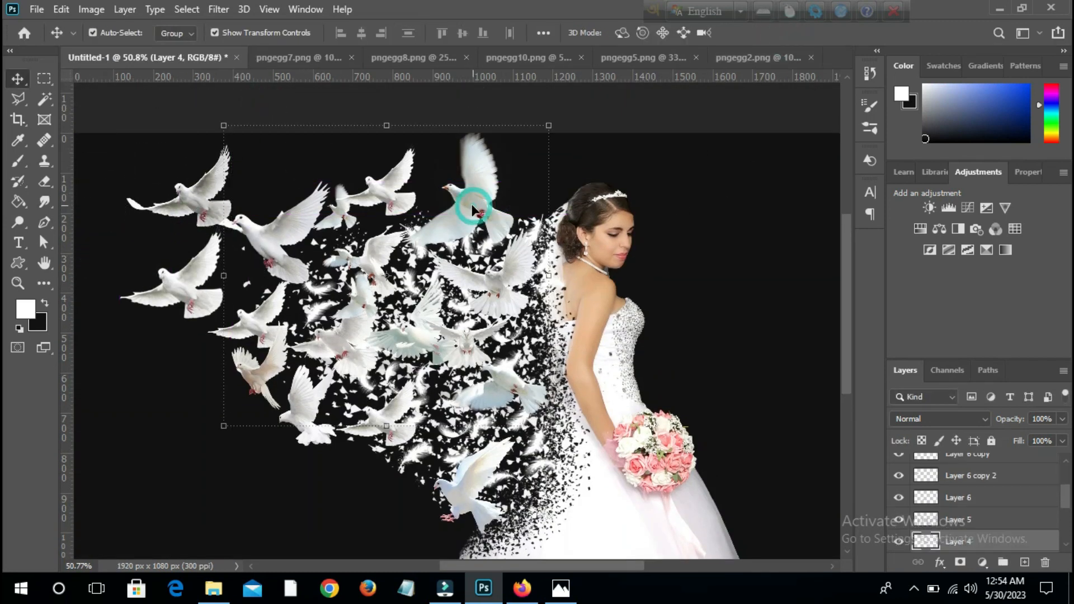
key("l")
scroll(328, 238, "left", 1)
key("v")
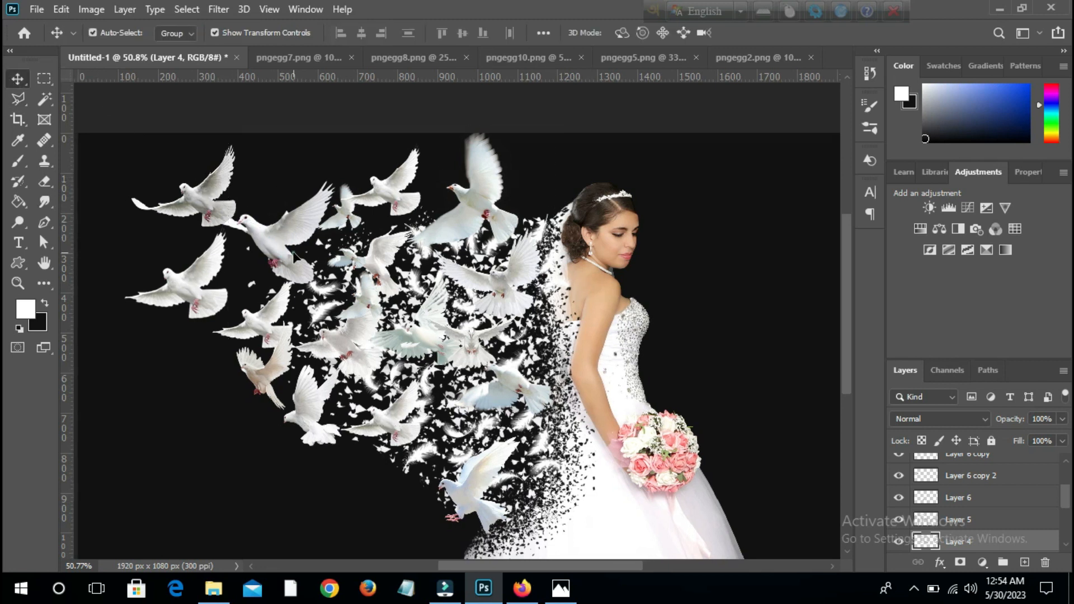
Step: Move Layer 5's two doves up and right, and scale them down slightly
left_click(258, 239)
left_click_drag(295, 243, 301, 221)
left_click_drag(442, 136, 422, 147)
key("Return")
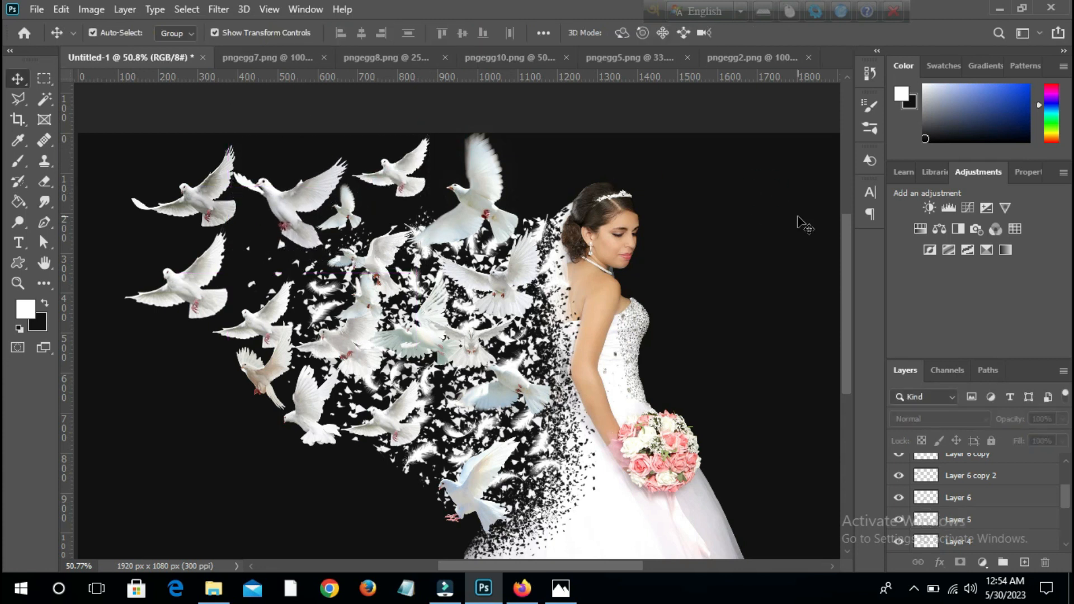
Step: Bring the dove from pngegg12.png into Untitled-1, scale it down, and place it among the upper-left doves
left_click(37, 9)
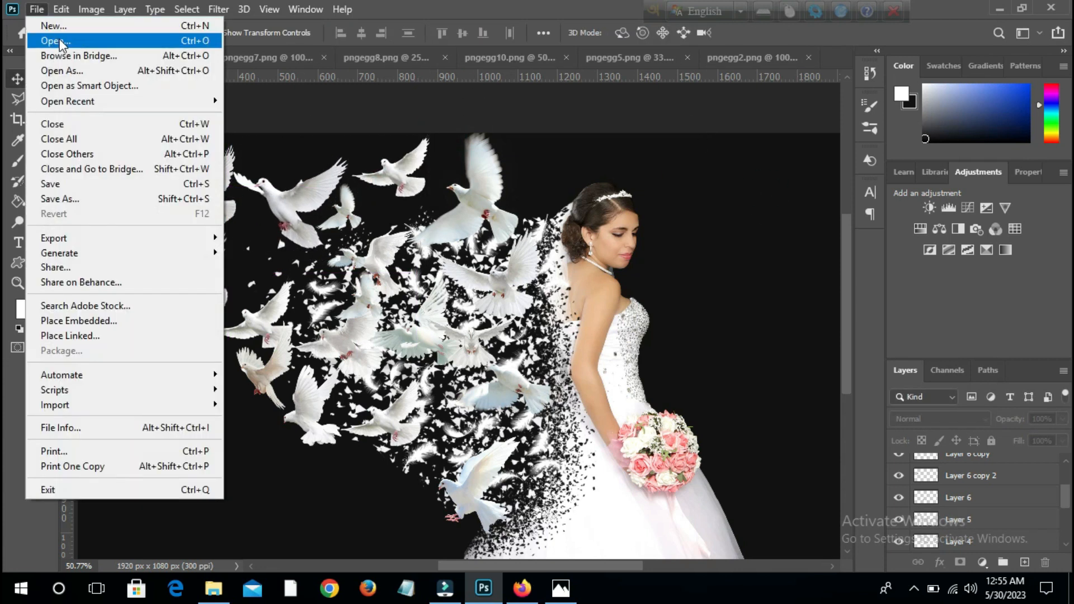
left_click(51, 38)
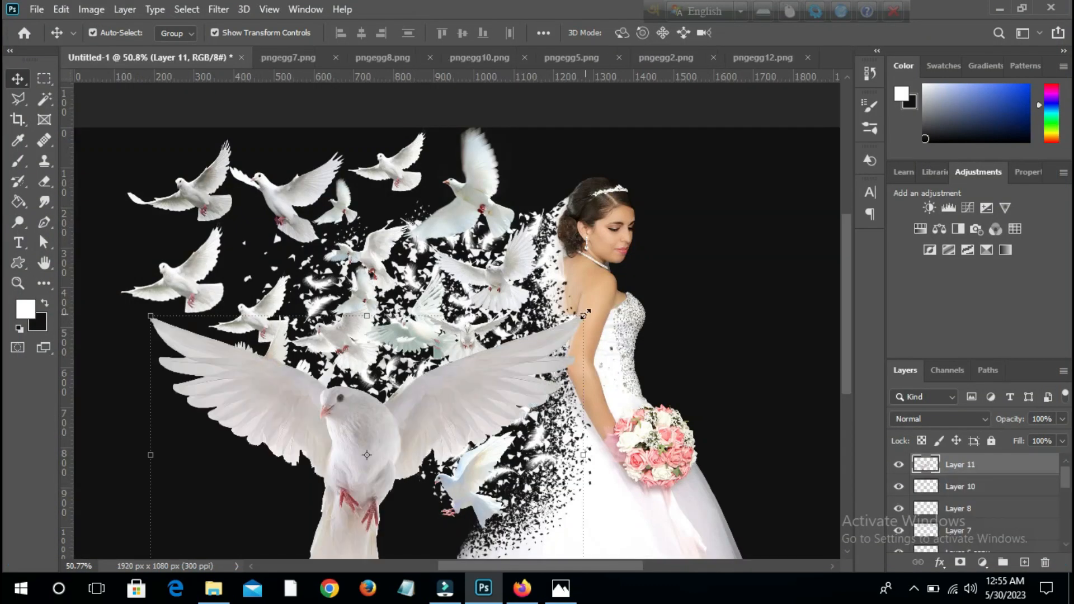
left_click_drag(585, 314, 413, 416)
key("Return")
left_click_drag(377, 493, 259, 270)
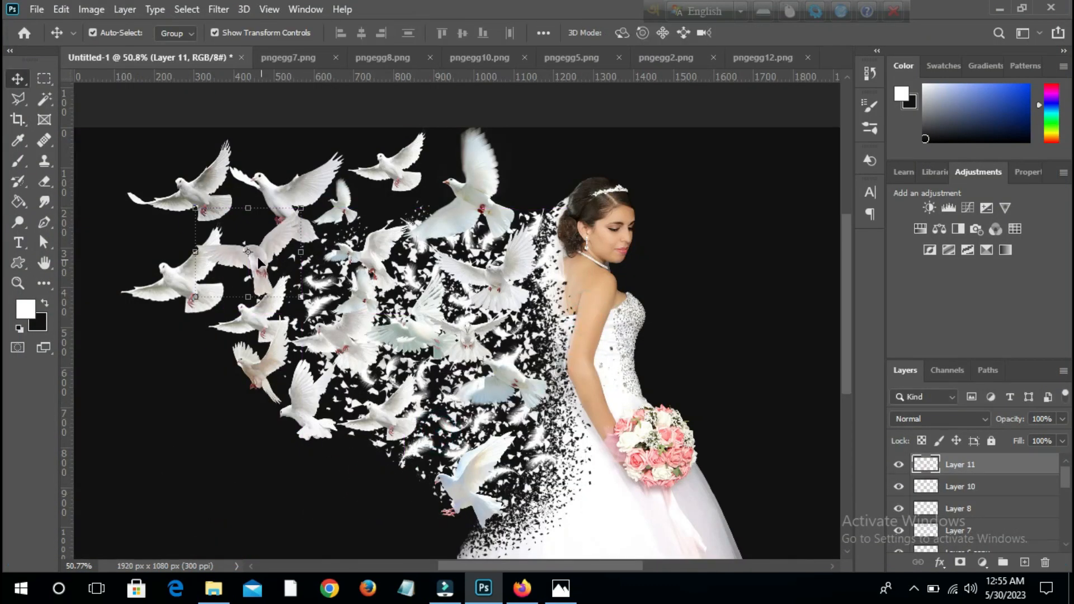
Step: Move Layer 11 down the layer stack to between Layer 6 copy 2 and Layer 6, then select Layer 5
scroll(1007, 500, "down", 2)
left_click_drag(982, 465, 969, 524)
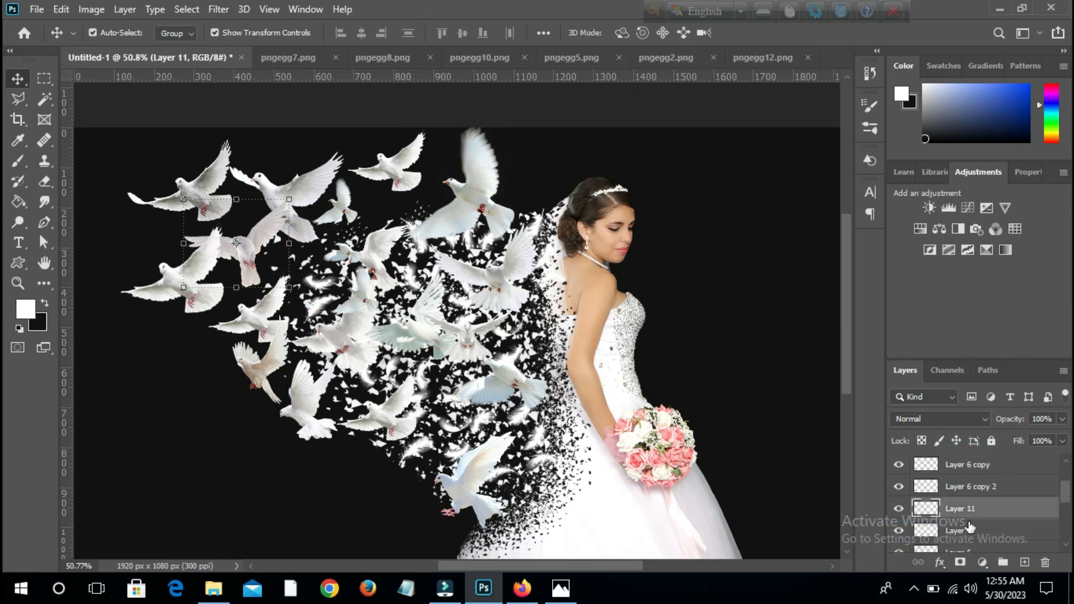
left_click(395, 171)
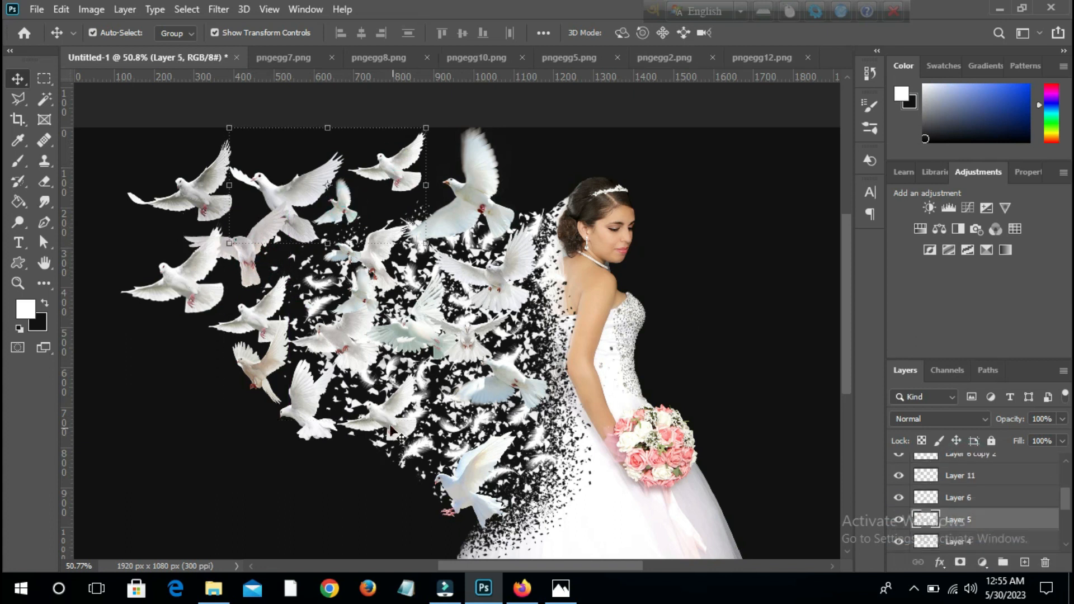
Step: Duplicate the dove at the flock's lower edge, place the copy just below it, and scale the copy down
scroll(390, 428, "down", 1)
left_click_drag(387, 398, 405, 449)
left_click_drag(435, 396, 407, 437)
key("Return")
left_click(355, 494)
left_click(393, 387)
left_click_drag(435, 342, 402, 372)
key("Return")
left_click(811, 289)
Step: Scale Layer 4's doves down slightly and fine-tune the position of the dove behind the bride's back
left_click(506, 355)
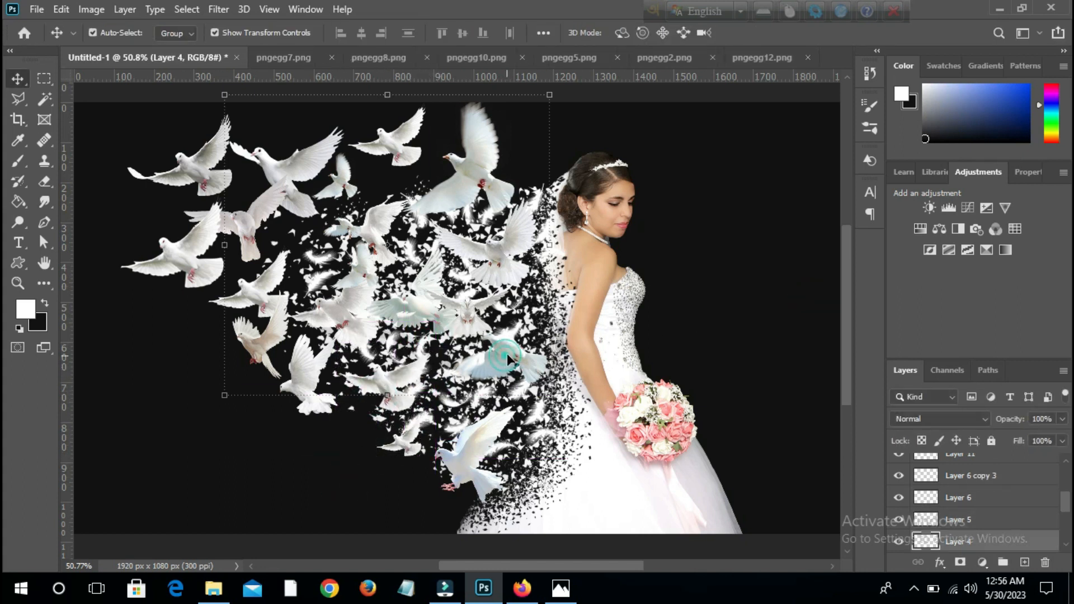
left_click(472, 322)
left_click(528, 361)
mouse_move(491, 359)
left_mouse_down()
mouse_move(507, 370)
mouse_move(489, 359)
left_mouse_up()
left_click(469, 316)
left_click(479, 300)
left_click_drag(473, 309, 476, 305)
left_click(767, 280)
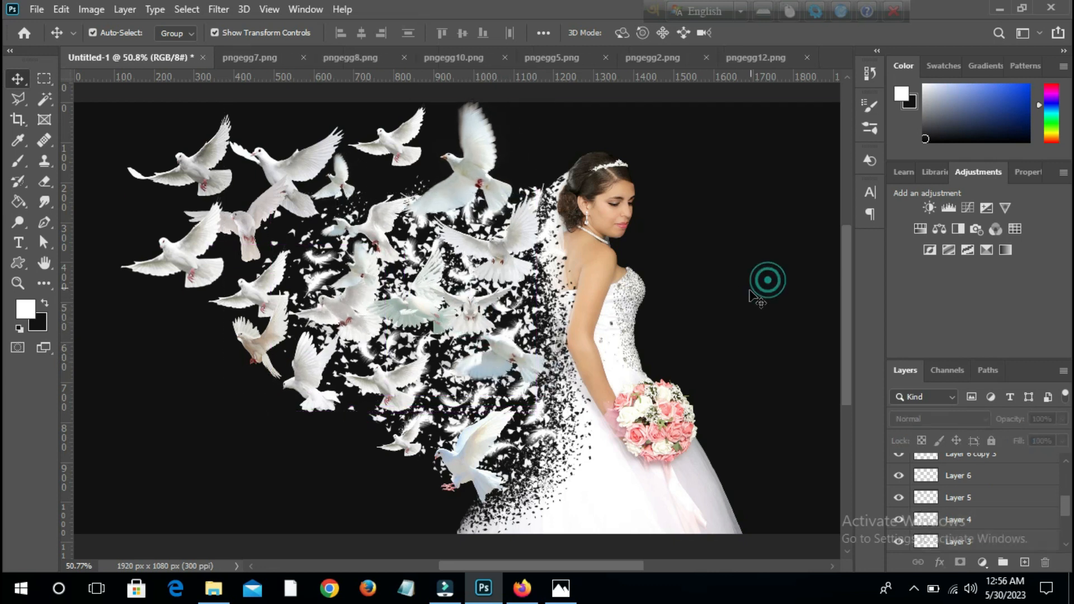
Step: Duplicate the upper-left Layer 10 dove, scale the copy down, and place it against the bride's back at waist height
left_click_drag(198, 180, 546, 310, "alt")
left_click_drag(580, 245, 572, 250)
key("Left")
key("Left")
key("Left")
key("Left")
key("Left")
key("Left")
key("Left")
key("Left")
key("Left")
key("Left")
key("Left")
key("Return")
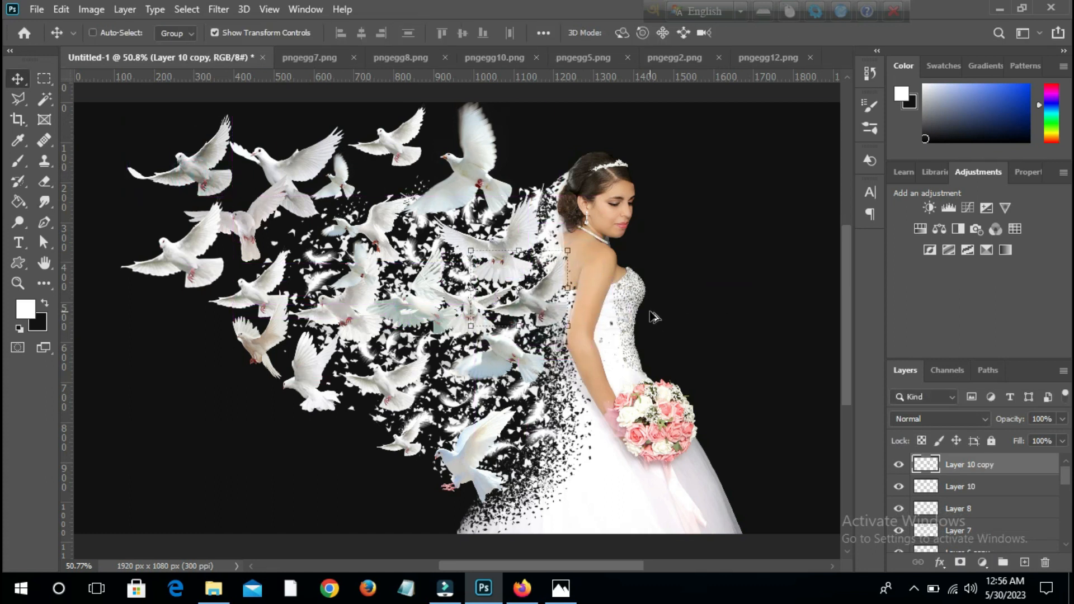
Step: Adjust the Levels of the Layer 10 copy dove and apply the same Levels settings to the Layer 10 dove
key("ctrl+alt+l")
left_click_drag(814, 393, 796, 393)
left_click(982, 248)
left_click(198, 181)
key("ctrl+alt+l")
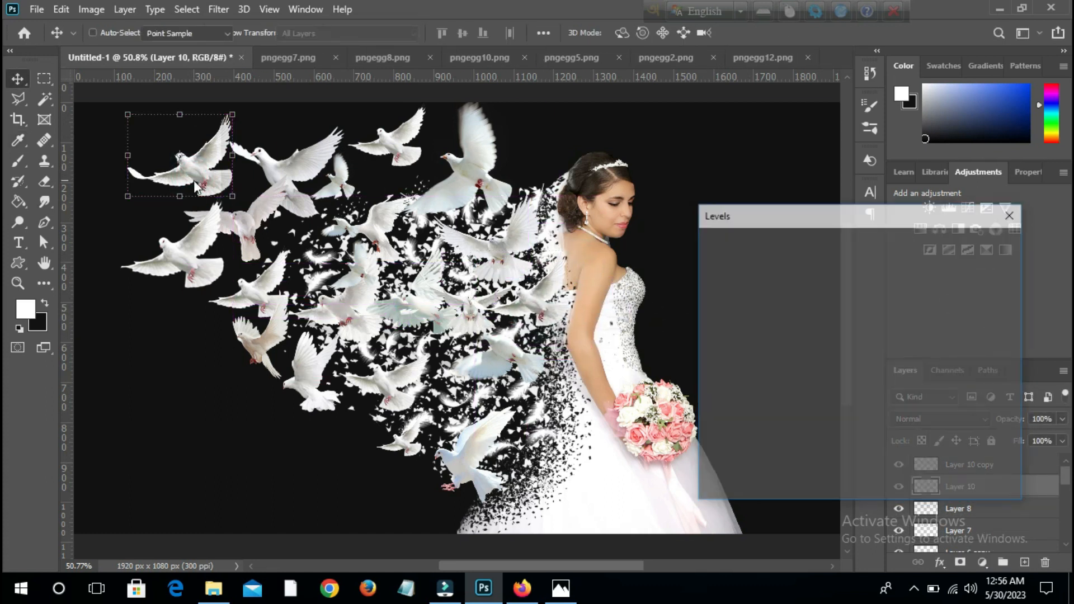
left_click(978, 247)
Step: Duplicate the small dove at the flock's left edge and place the copy over the dispersing edge of the skirt
left_click(384, 136)
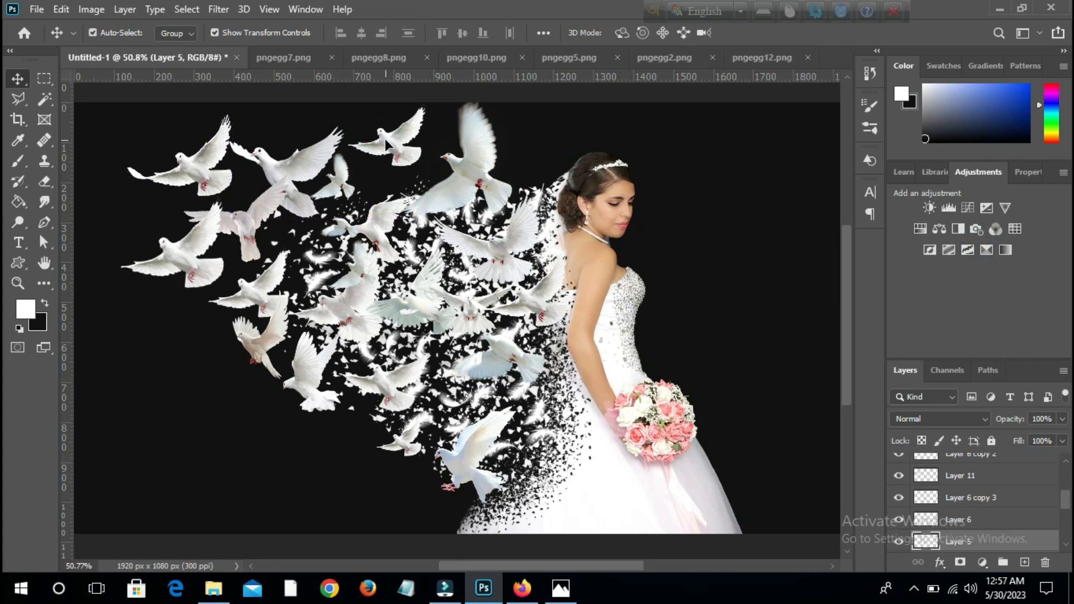
left_click(248, 297)
left_click_drag(248, 297, 527, 452, "alt")
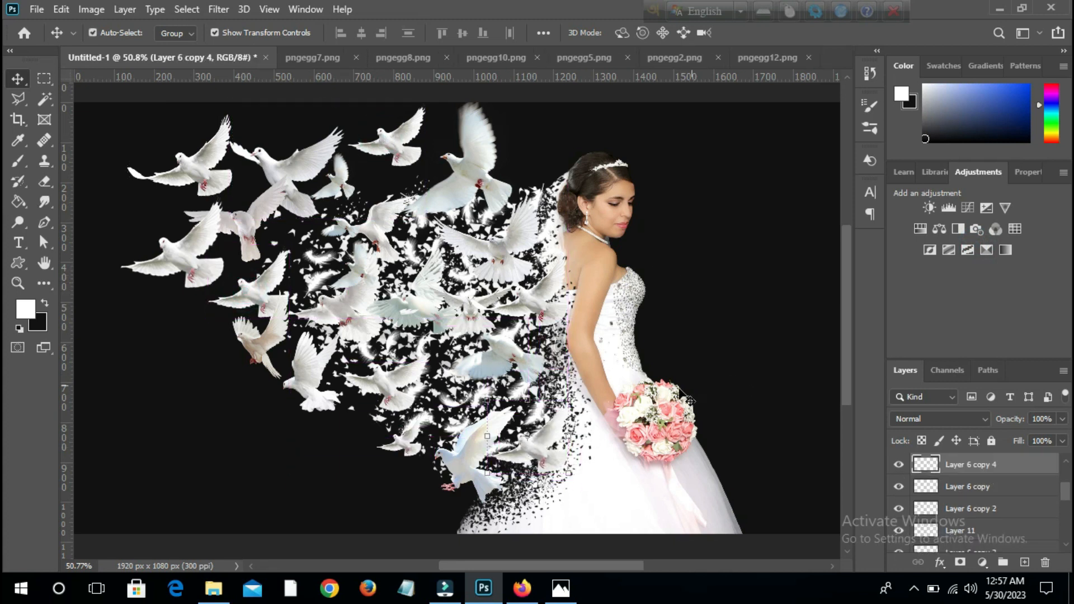
Step: Outline the large dove in pngegg7.png with the Polygonal Lasso and bring it into Untitled-1
left_click(312, 57)
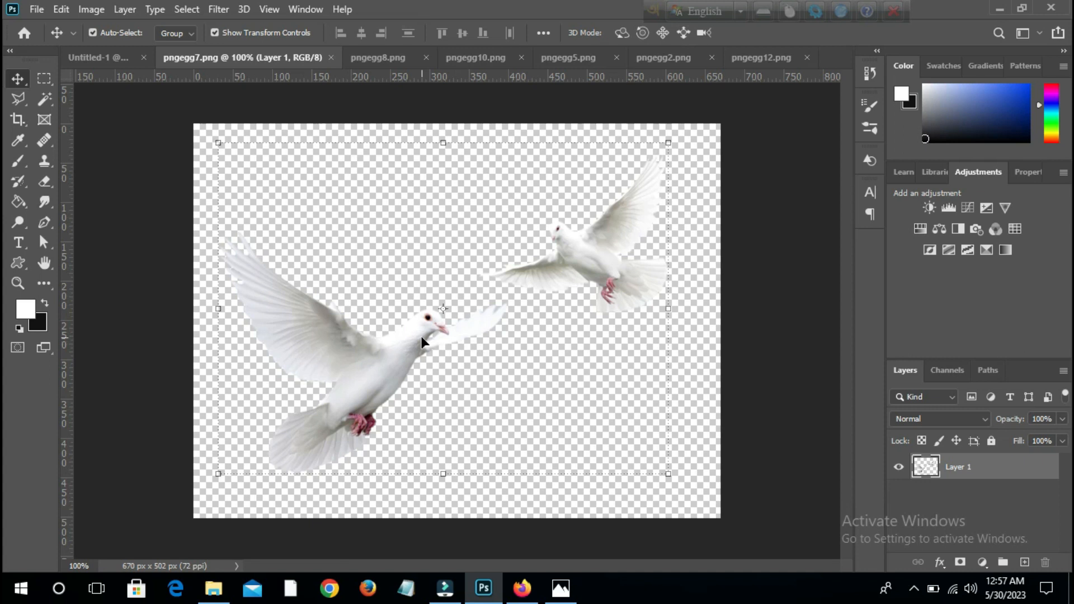
left_click(18, 100)
left_click(216, 208)
left_click(295, 208)
left_click(452, 285)
left_click(524, 301)
left_click(467, 411)
left_click(339, 486)
left_click(248, 483)
left_click_drag(308, 334, 166, 389)
Step: Flip the new dove horizontally, scale it down, and place it in the gap above the lowest dove
left_click(113, 336)
right_click(157, 372)
left_click(221, 348)
left_click_drag(270, 336, 189, 400)
left_click_drag(151, 431, 452, 402)
key("Return")
left_click(800, 271)
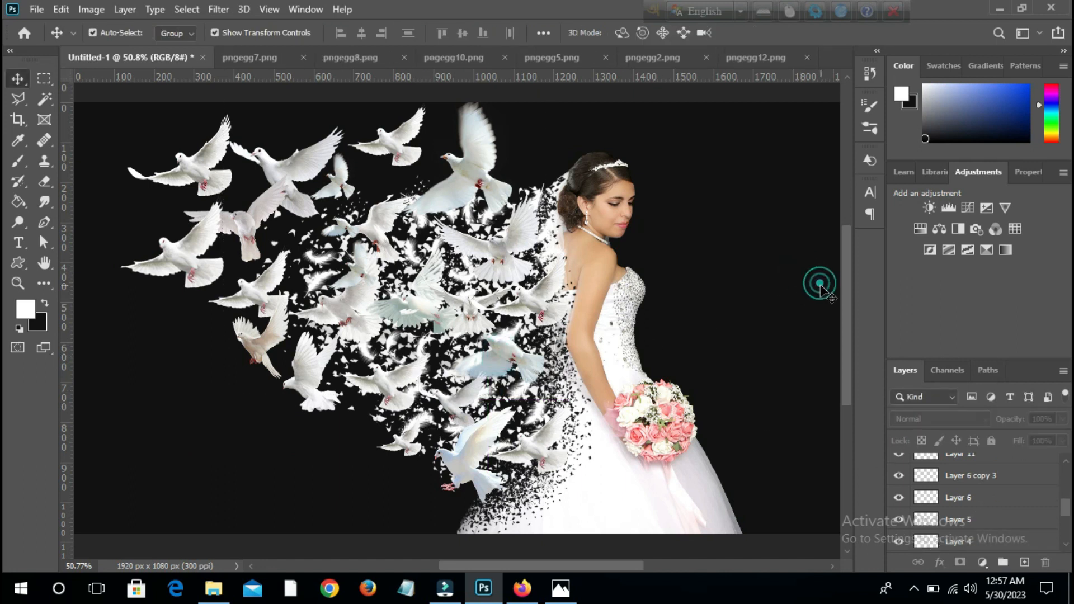
Step: Scale Layer 7's dove at the bottom of the flock to 81.31% and move it up slightly
scroll(765, 268, "down", 3)
left_click(467, 427)
key("ctrl+t")
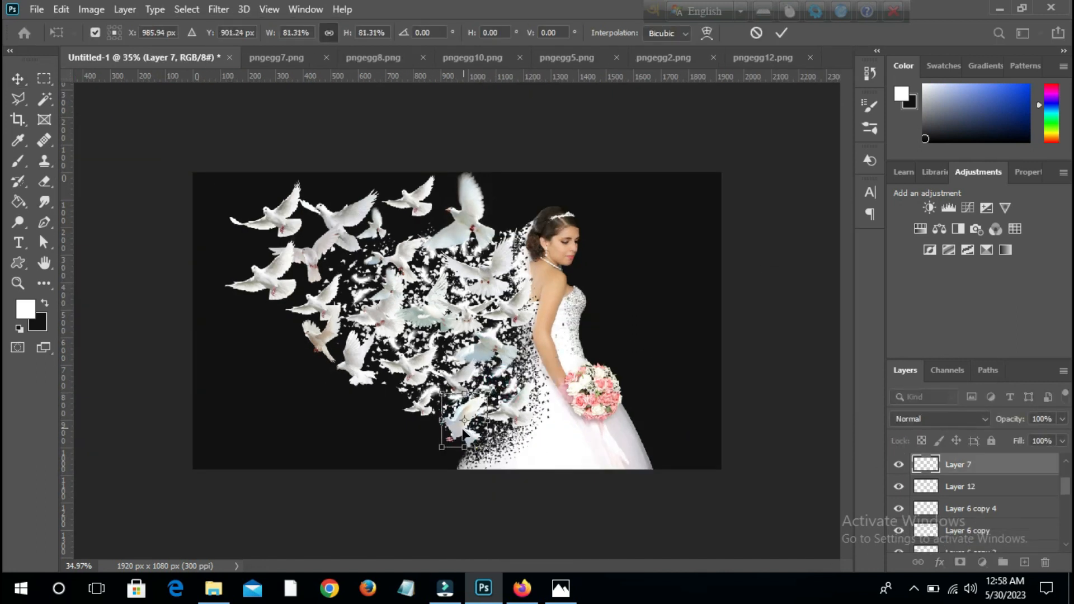
key("Return")
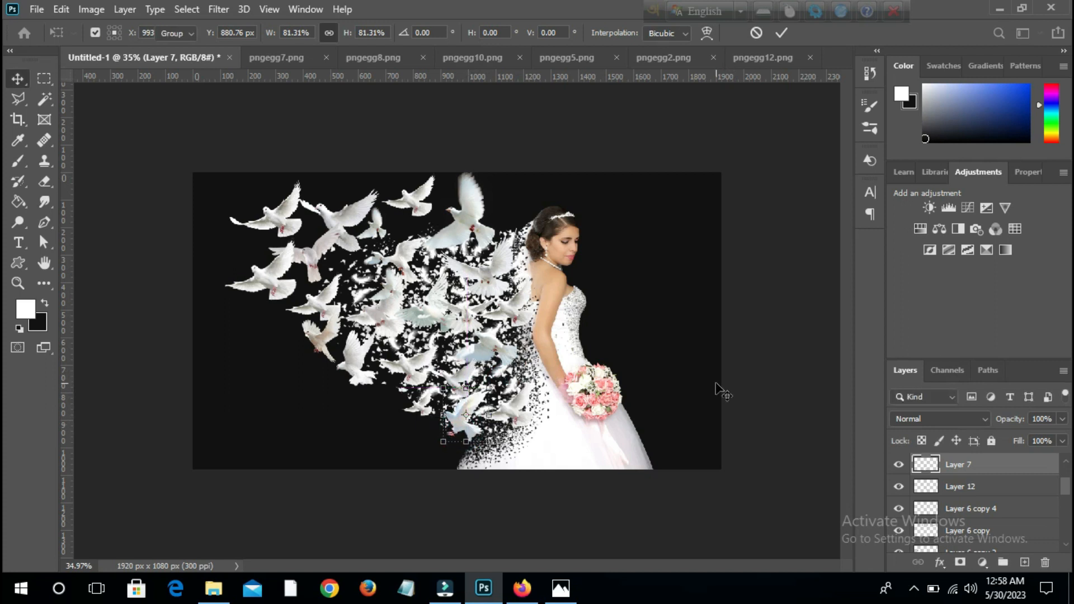
left_click(719, 380)
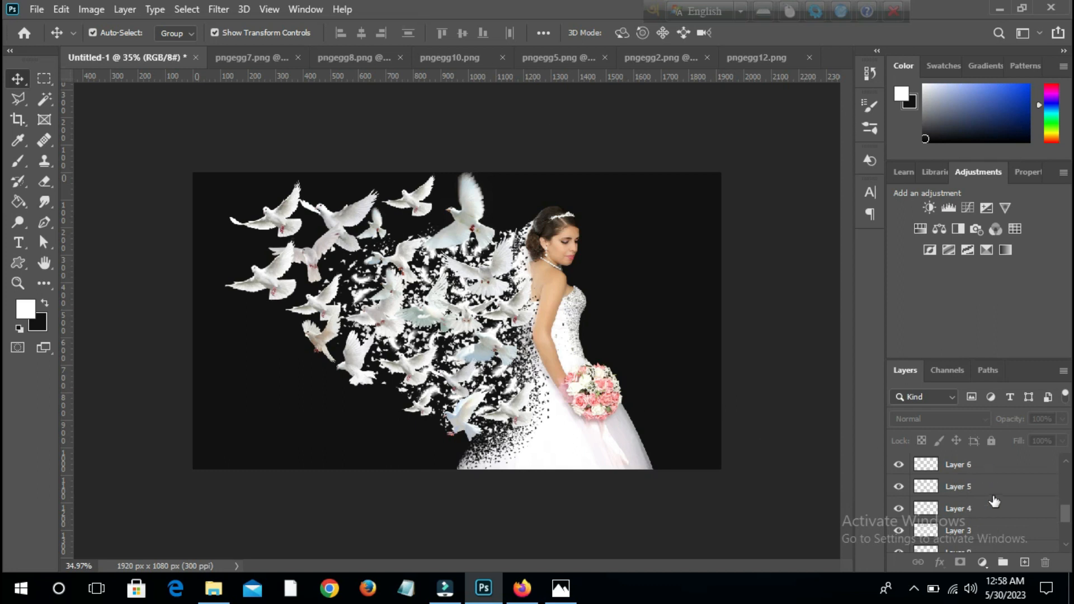
Step: Add a new empty layer directly above Layer 1 copy
scroll(994, 501, "down", 3)
left_click(972, 503)
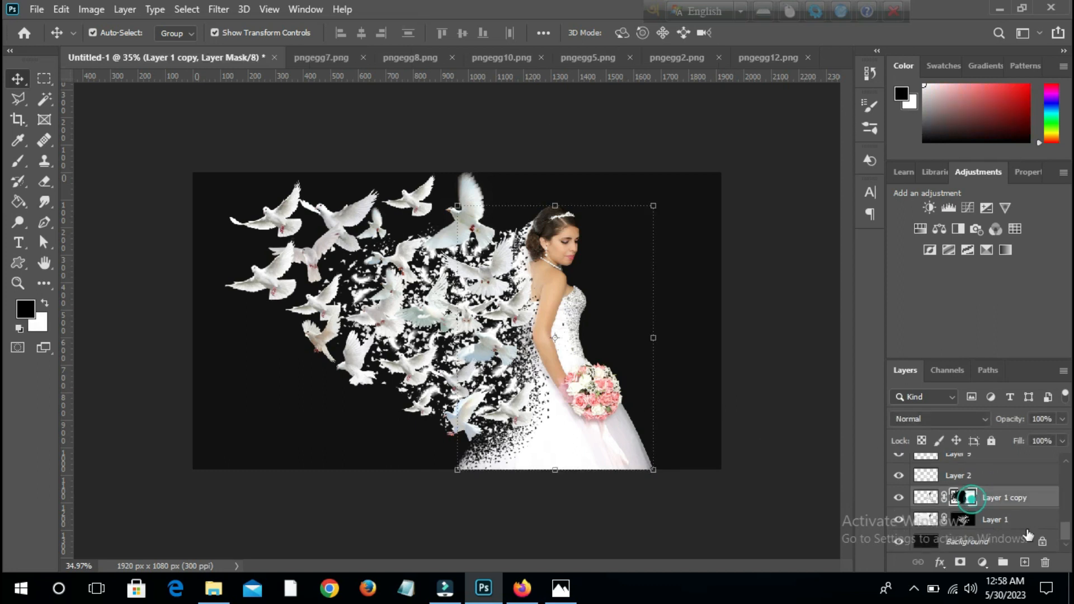
left_click(1024, 562)
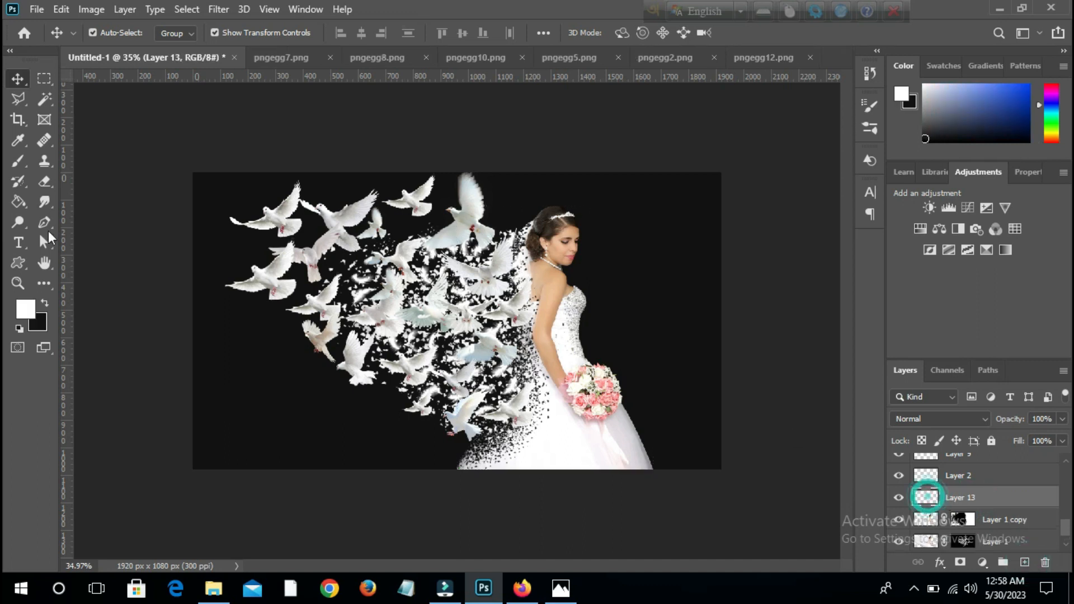
Step: Rotate the 200 px feather brush to 146° and stamp white feathers along the dispersion beside the bride's back and arm
left_click(18, 160)
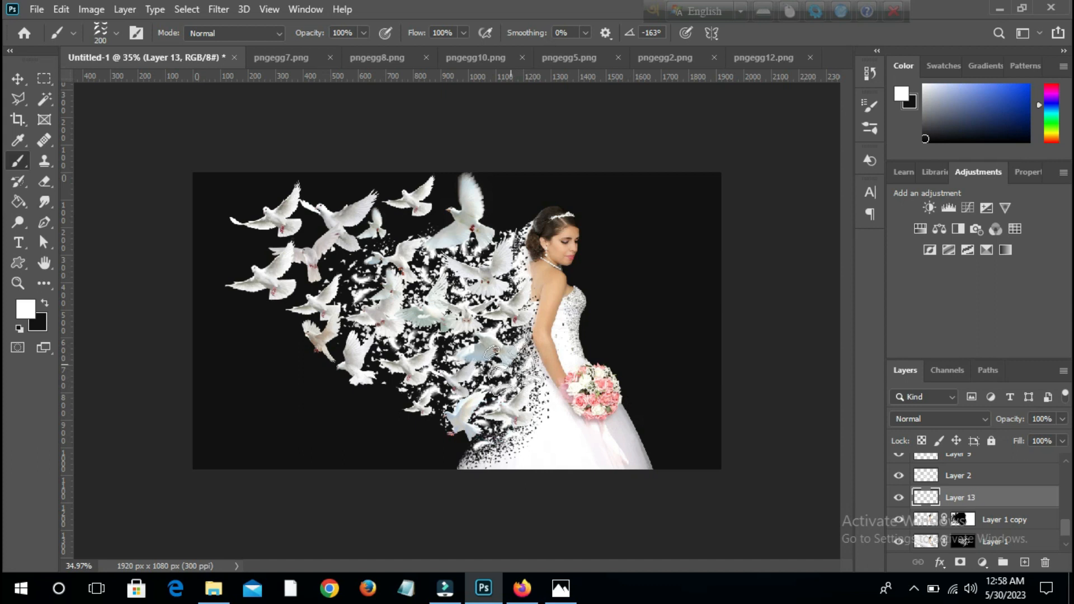
right_click(459, 251)
left_click_drag(92, 222, 99, 202)
left_click(412, 39)
left_click(498, 334)
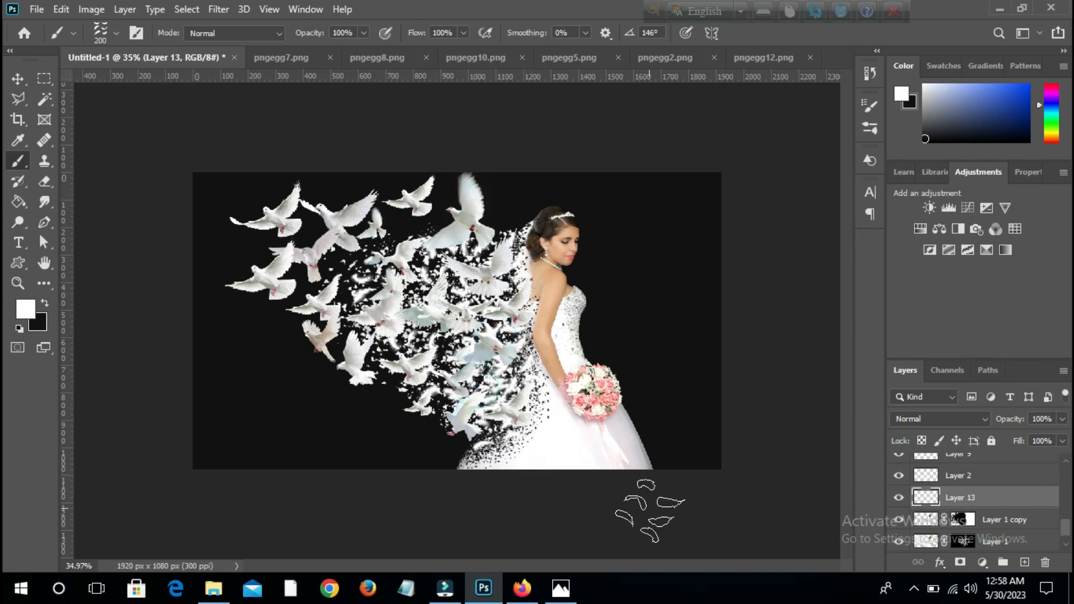
left_click(518, 367)
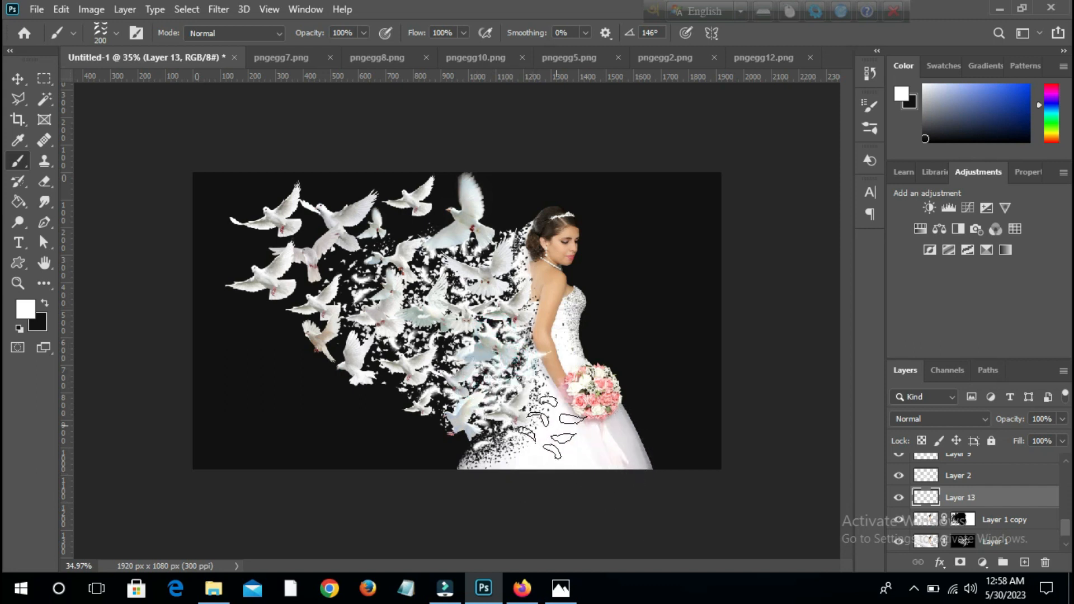
Step: Stamp more white feathers between the doves in the middle of the flock on Layer 13
scroll(551, 425, "up", 5)
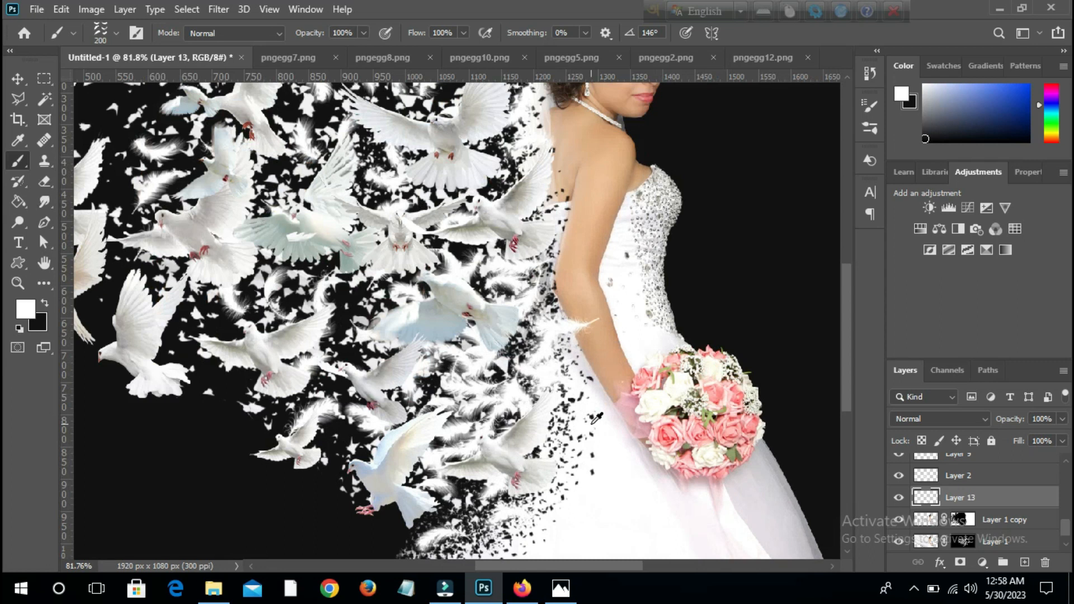
left_click(424, 264)
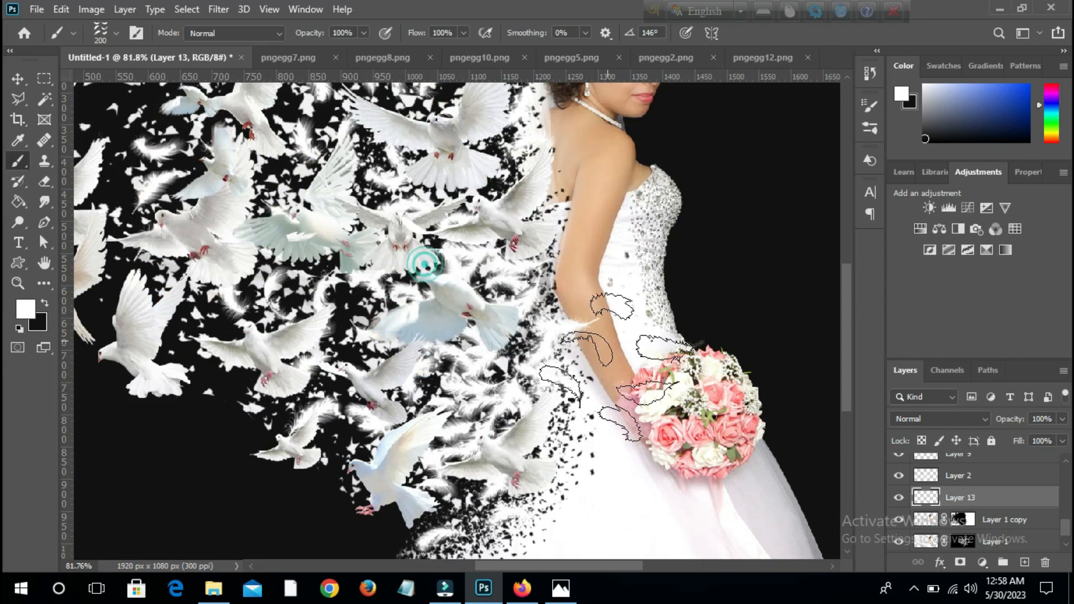
left_click(292, 295)
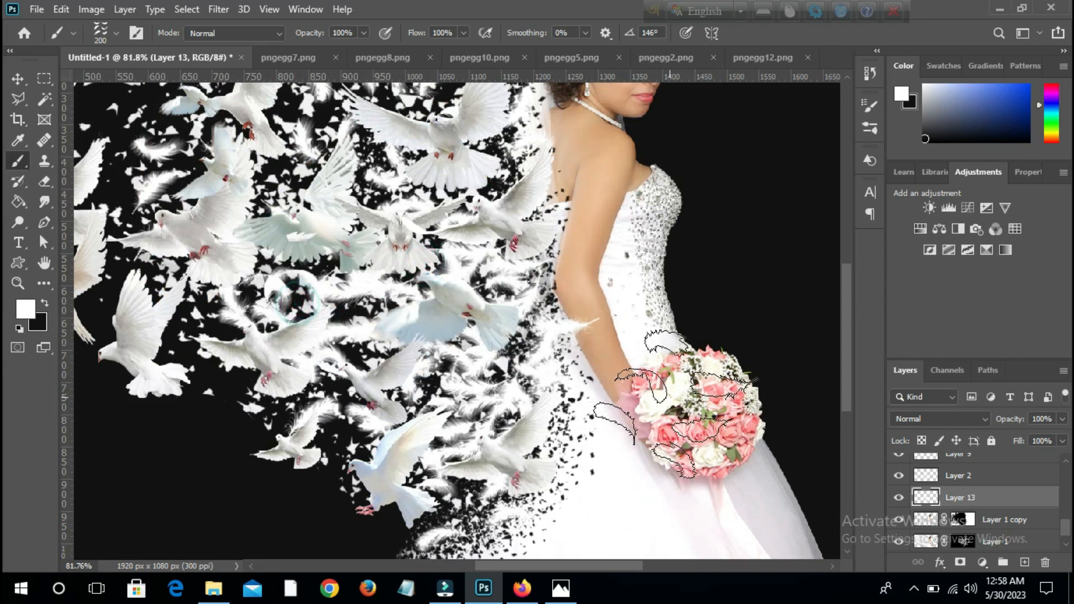
left_click(446, 170)
Step: Rotate the feather brush to 72°, reduce it to 125 px, and stamp feathers near the skirt and through the flock
scroll(454, 311, "down", 1)
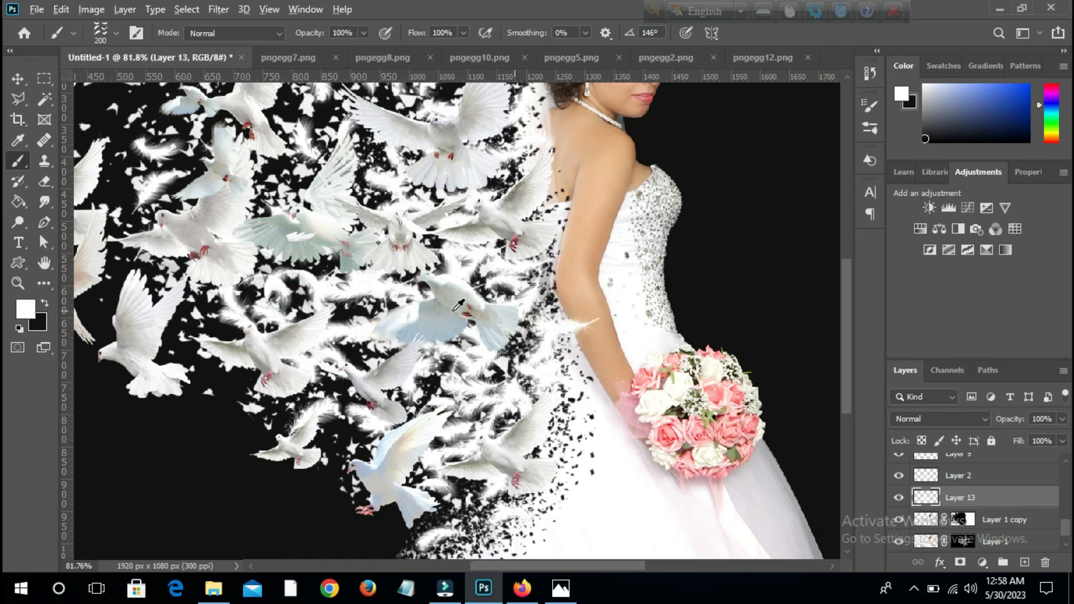
scroll(459, 305, "down", 3)
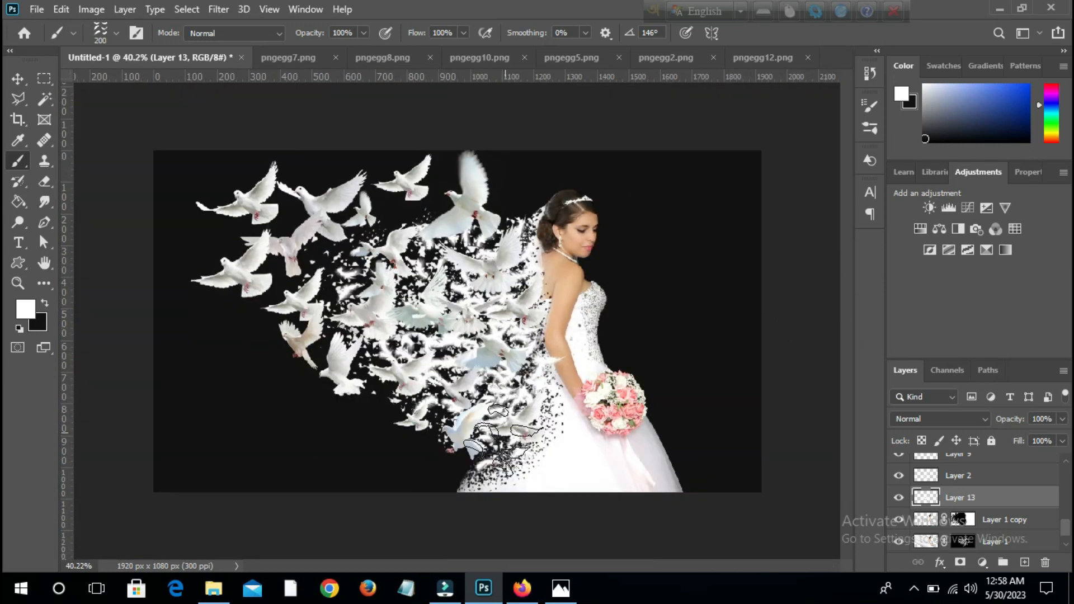
right_click(503, 442)
left_click(115, 206)
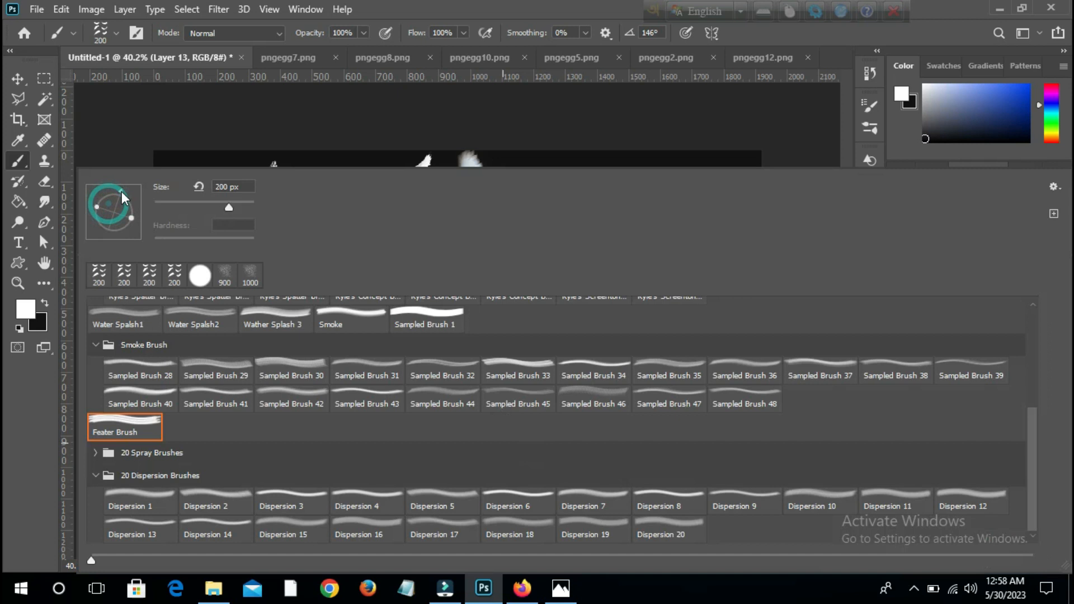
left_click(505, 6)
key("bracketleft")
key("bracketleft")
key("bracketleft")
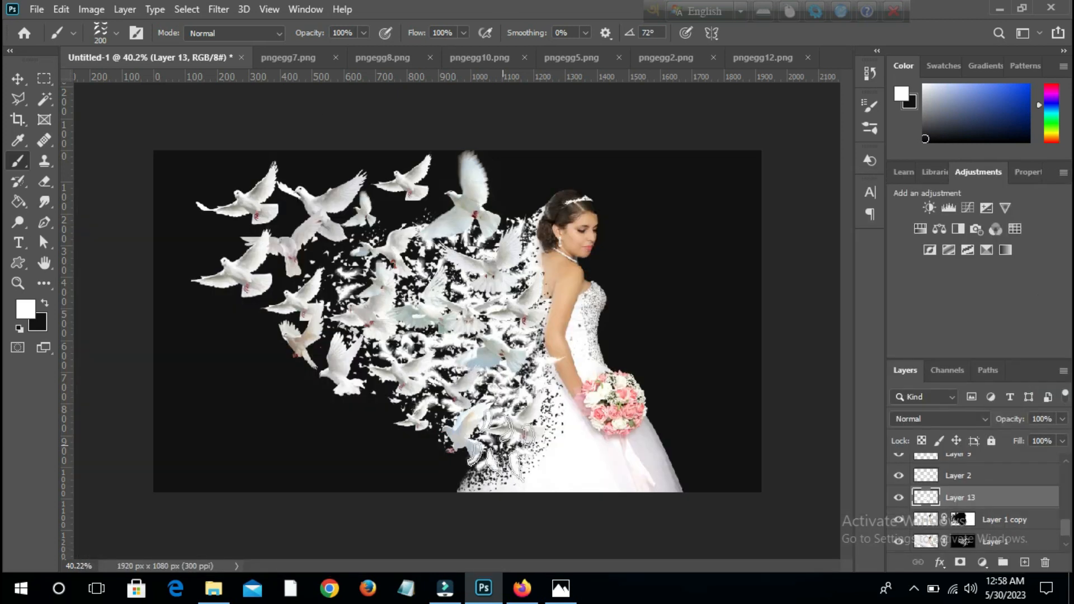
left_click(501, 438)
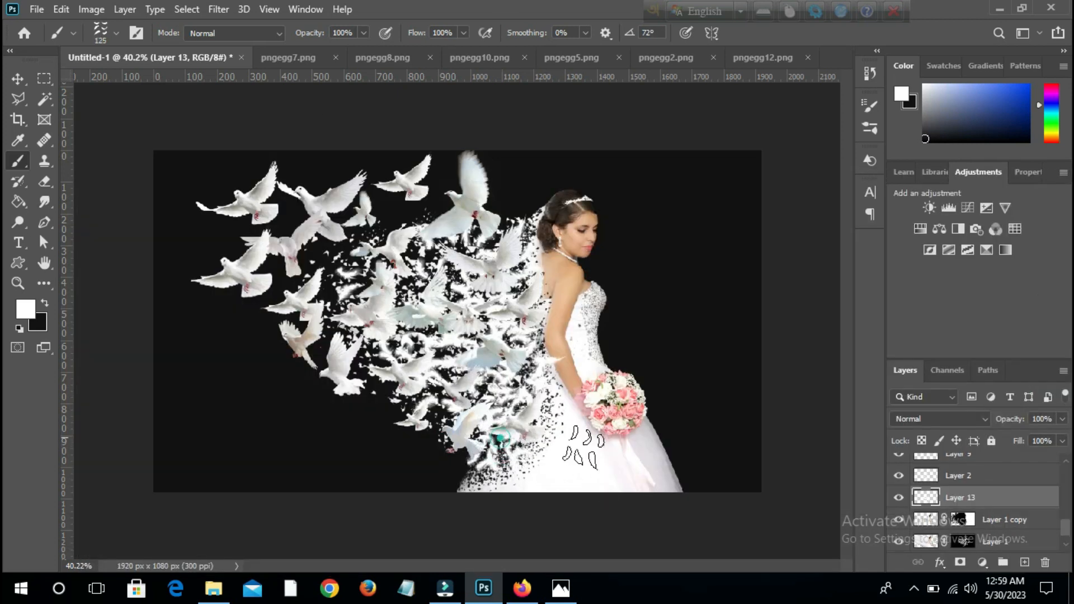
left_click(445, 361)
left_click(412, 279)
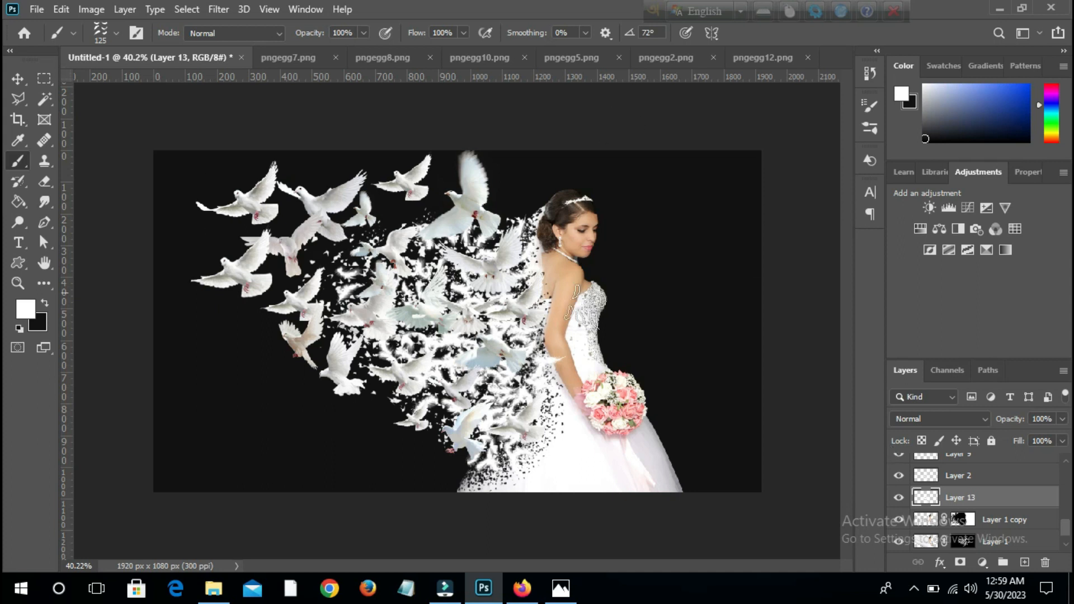
Step: Toggle Layer 2 and Layer 13 to compare their feathers, leaving Layer 13 hidden
left_click(19, 80)
scroll(989, 498, "down", 1)
scroll(990, 499, "up", 1)
scroll(961, 511, "up", 1)
left_click(898, 498)
left_click(899, 498)
left_click(899, 498)
left_click(899, 498)
left_click(899, 520)
left_click(899, 520)
left_click(899, 520)
Step: Select Layer 2 together with the hidden Layer 13 and merge them into one layer
left_click(950, 496)
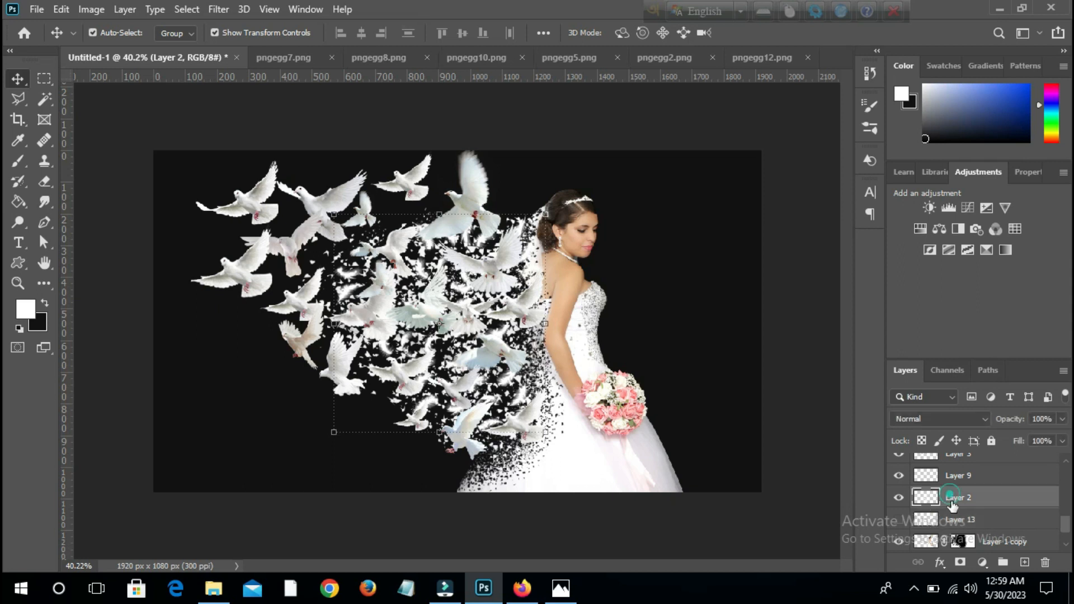
left_click(958, 522)
left_click(956, 500)
left_click(956, 520, "ctrl")
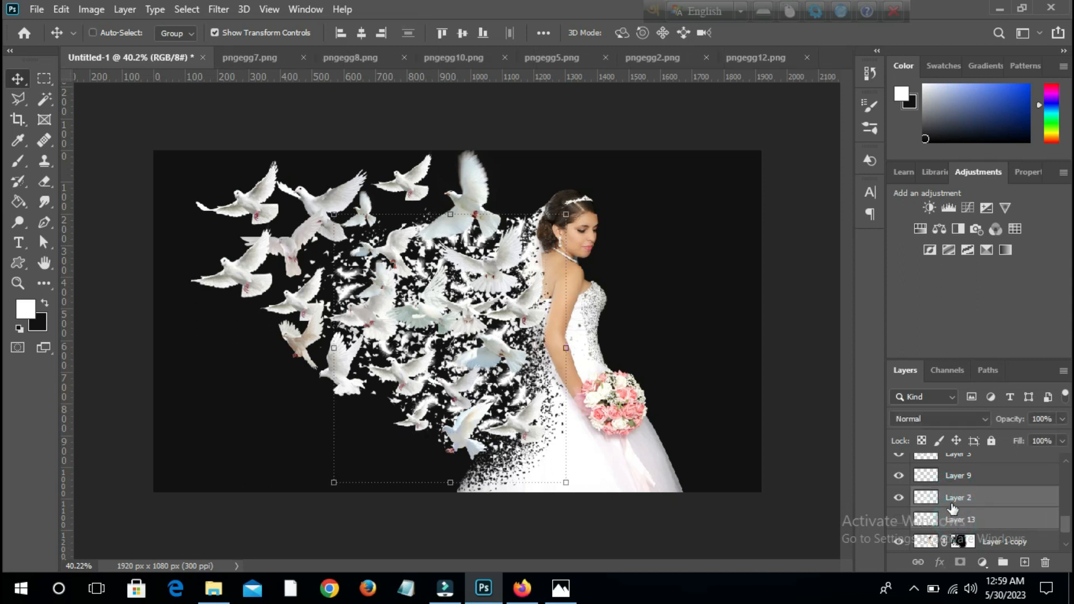
key("ctrl+e")
Step: Toggle the visibility of Layer 2 and Layer 9 to check what each layer holds
left_click(894, 497)
left_click(893, 498)
scroll(975, 521, "up", 1)
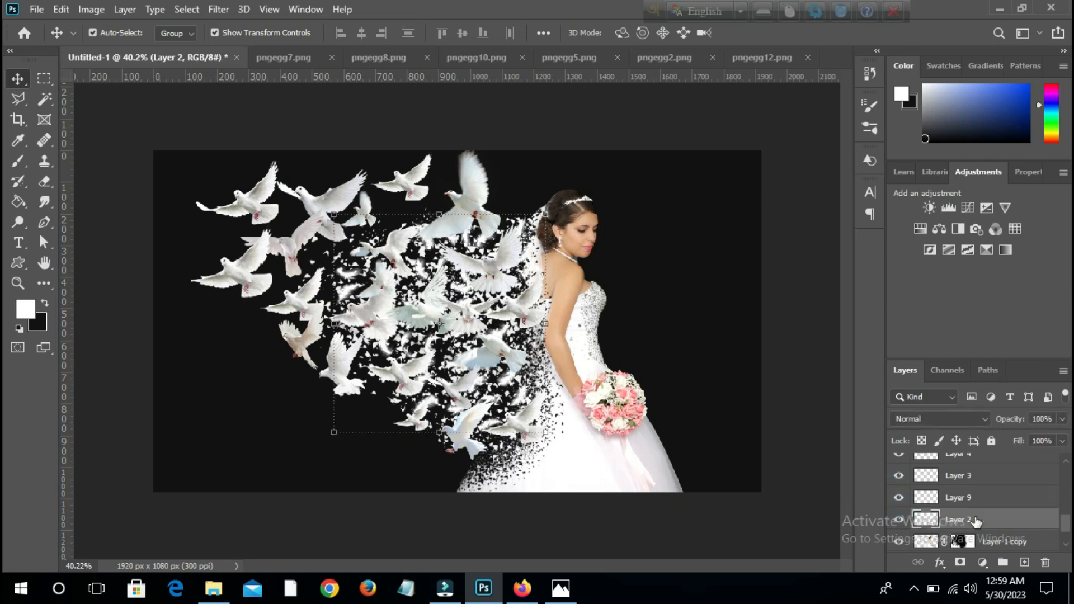
left_click(898, 498)
left_click(897, 497)
Step: Select all dove layers from Layer 10 copy down to Layer 9 and combine them into a group
left_click(962, 498)
scroll(1028, 492, "up", 3)
scroll(1028, 492, "up", 3)
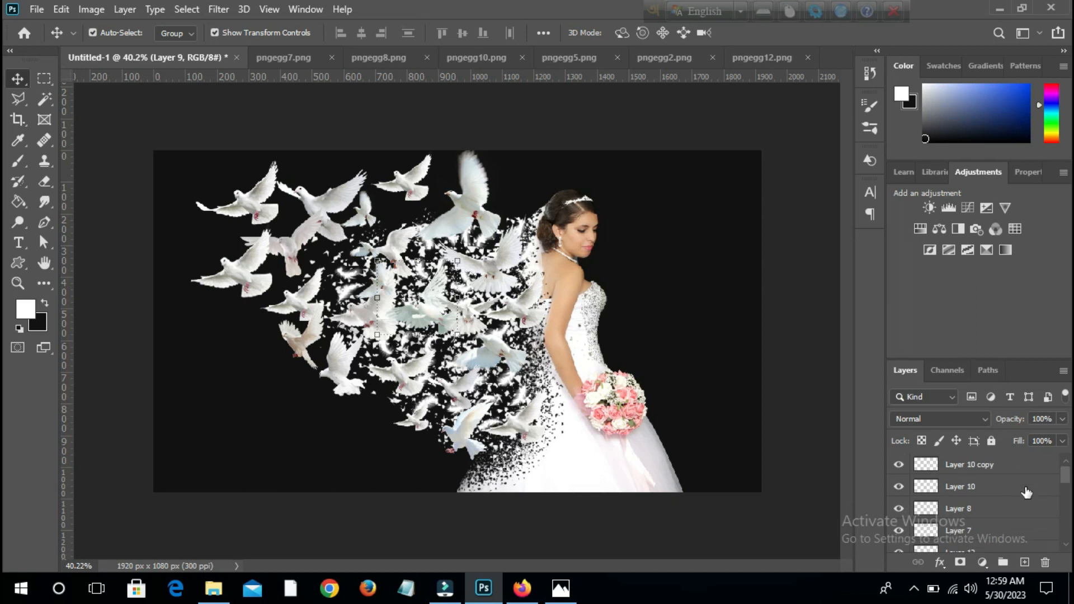
left_click(959, 469, "ctrl")
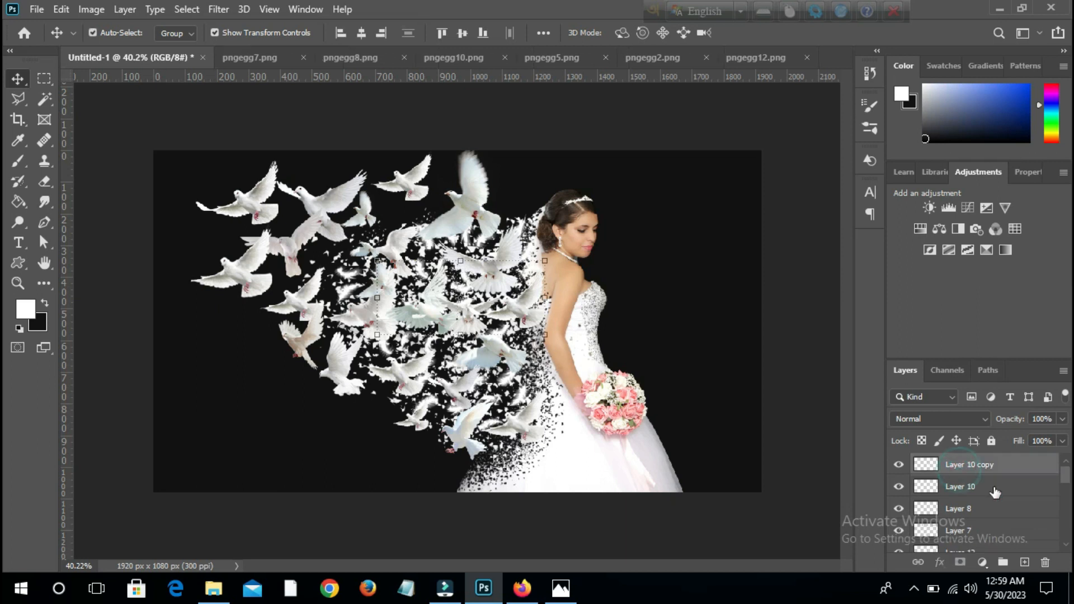
scroll(1013, 499, "down", 10)
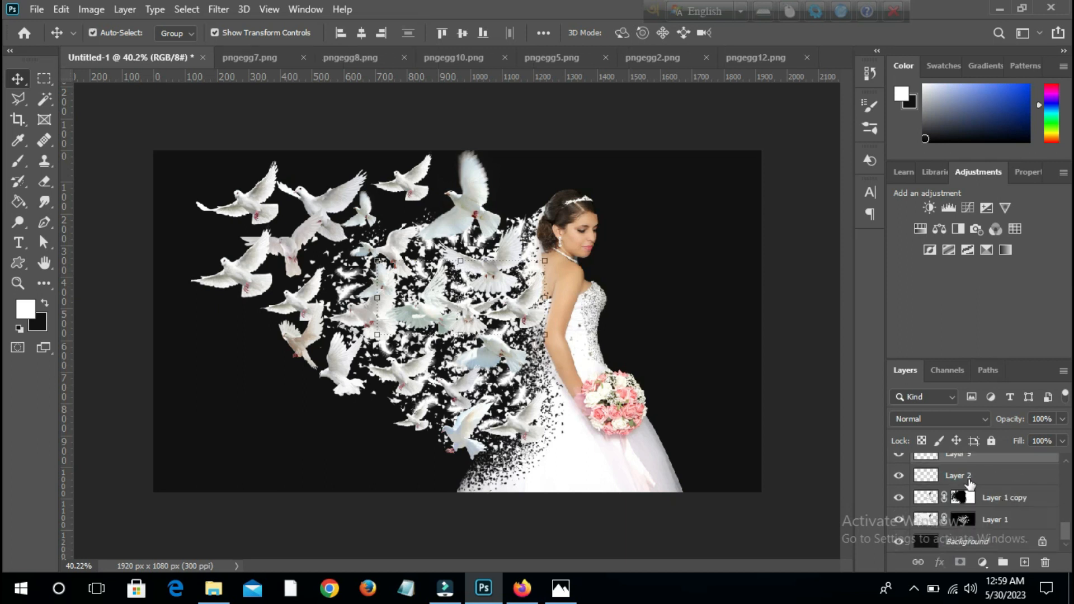
scroll(990, 482, "up", 1)
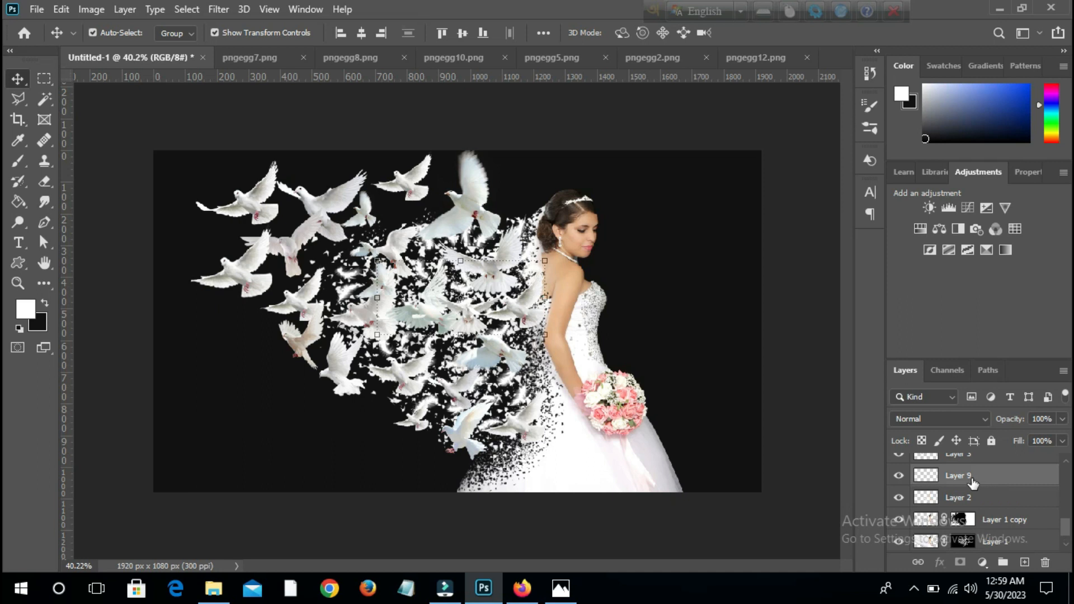
left_click(972, 481)
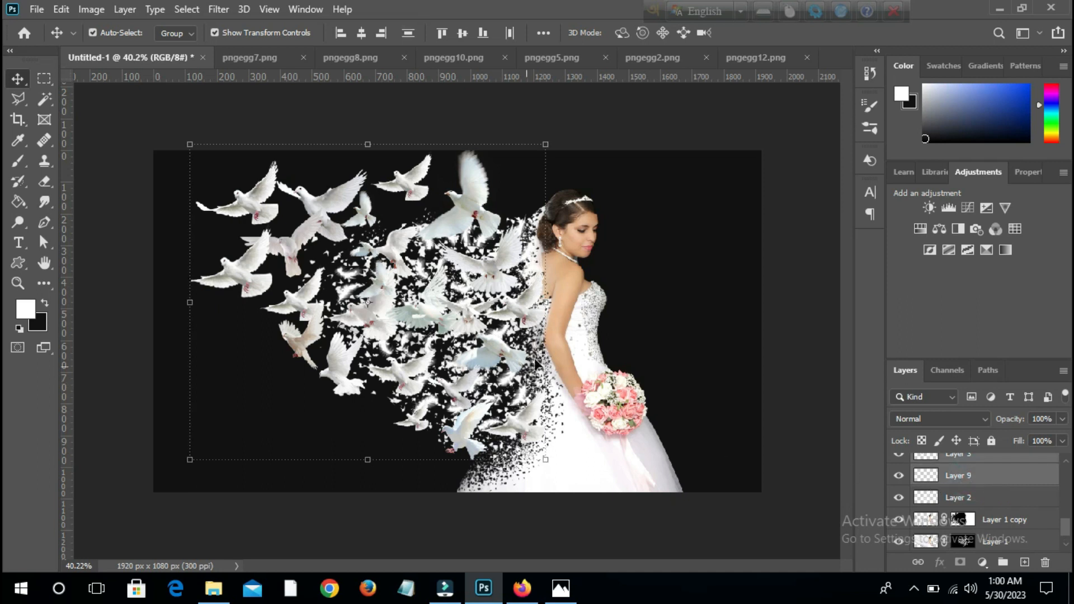
scroll(1019, 520, "up", 1)
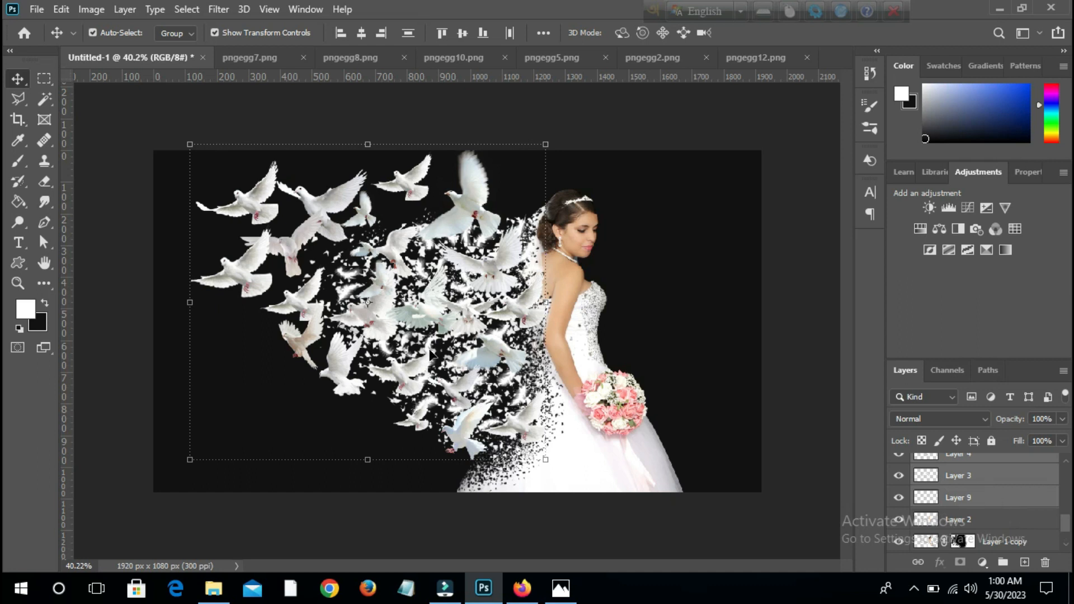
key("ctrl+g")
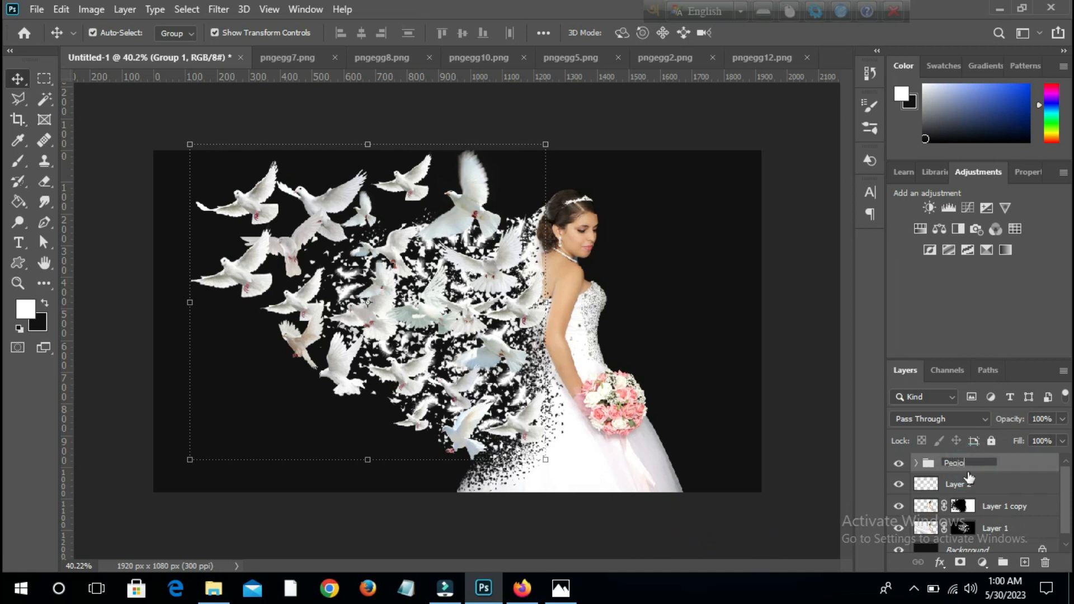
Step: Name the dove group Pegion and toggle its visibility to check that it holds all the doves
left_click(901, 464)
left_click(900, 464)
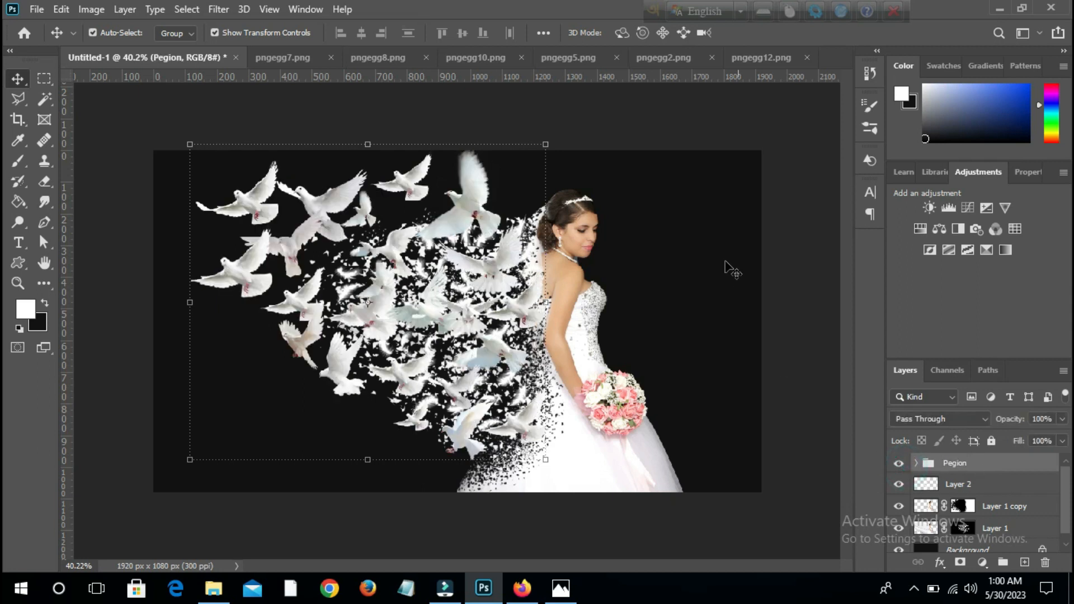
left_click(694, 233)
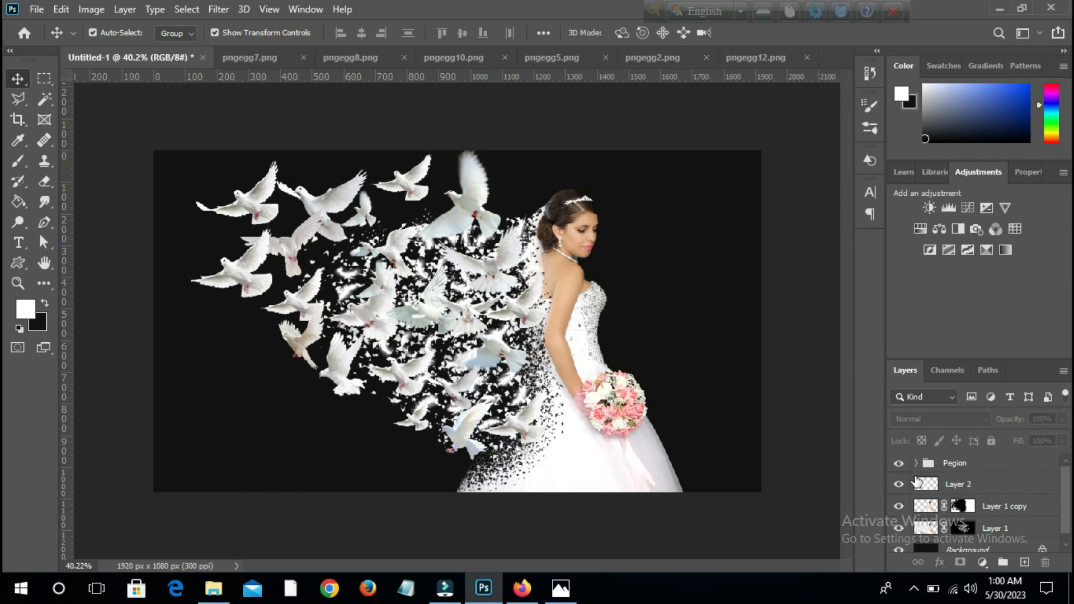
Step: Toggle the visibility of the Pegion group, Layer 2 and Layer 1 copy to review what each contributes
left_click(900, 463)
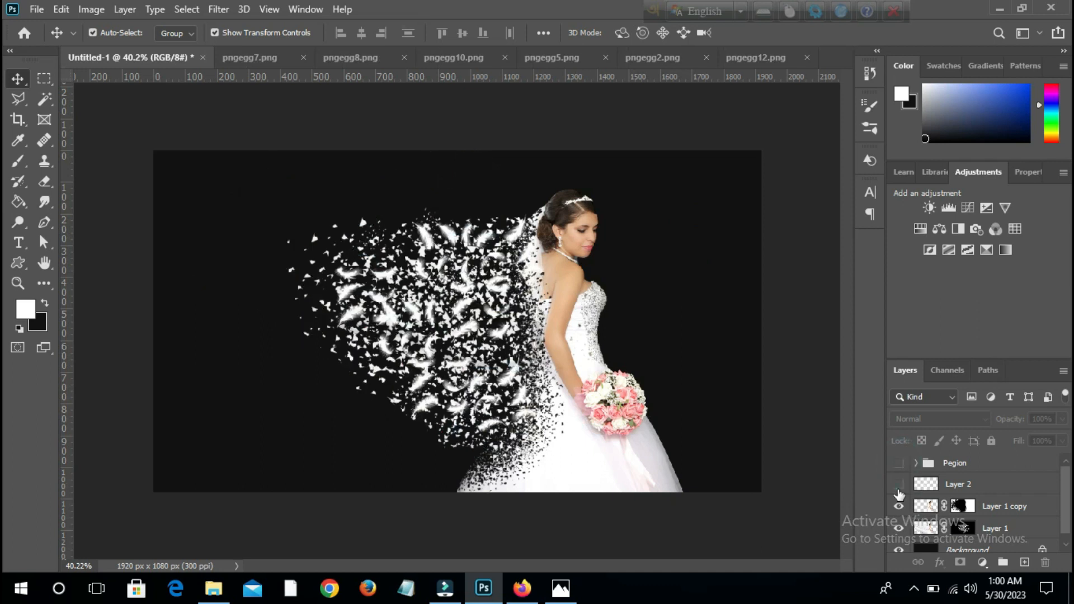
left_click(898, 486)
left_click(899, 507)
left_click(899, 506)
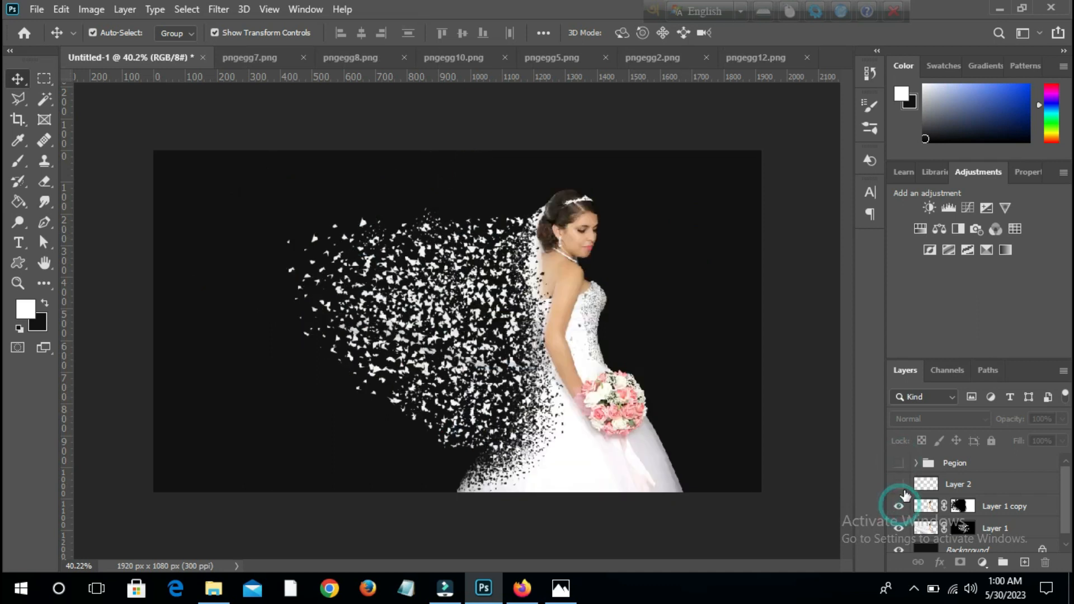
left_click(898, 486)
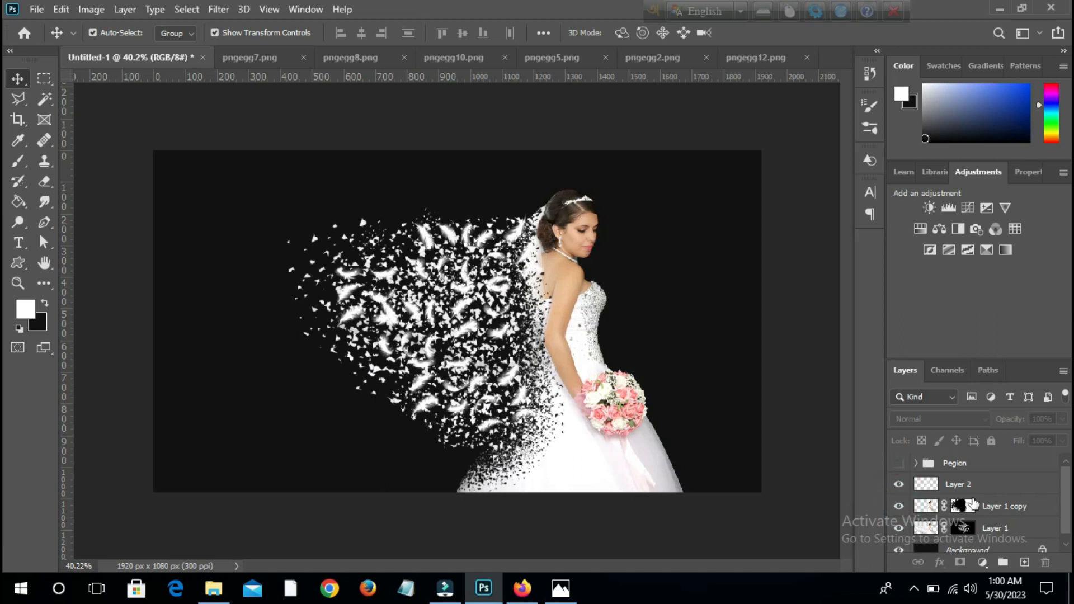
left_click(899, 463)
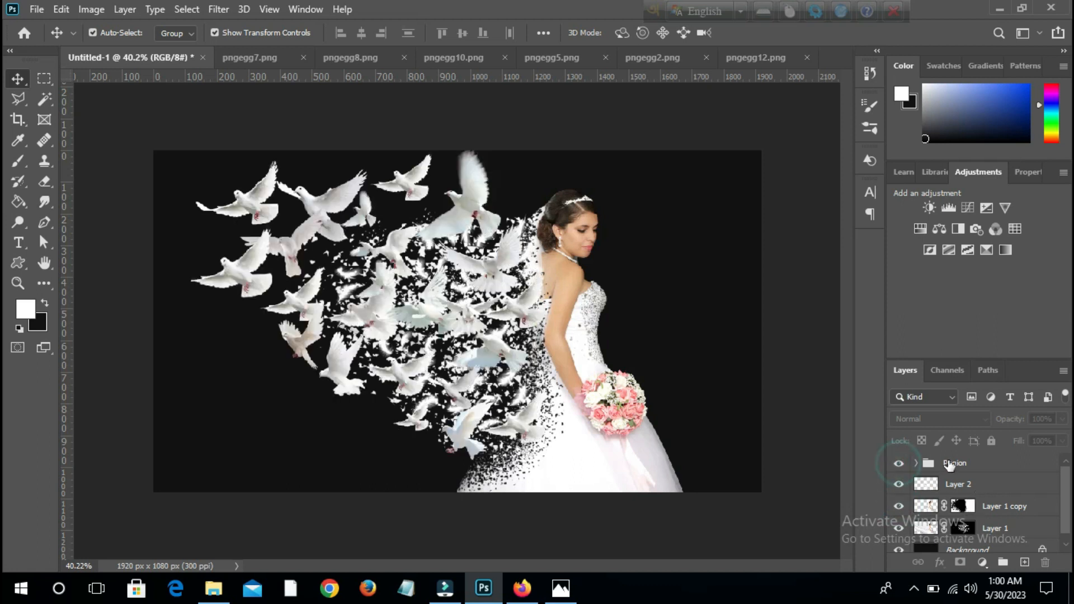
Step: Expand the Pegion group, select its dove layers from Layer 10 copy down to Layer 9 and merge them into one layer
left_click(918, 463)
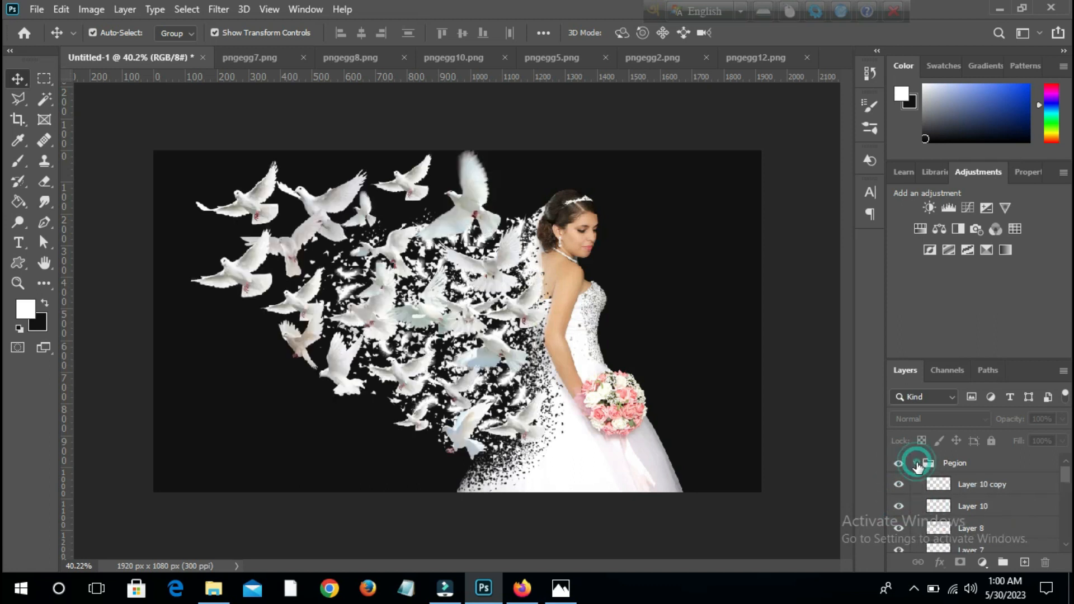
left_click(979, 487)
scroll(1038, 498, "down", 2)
scroll(1038, 498, "down", 5)
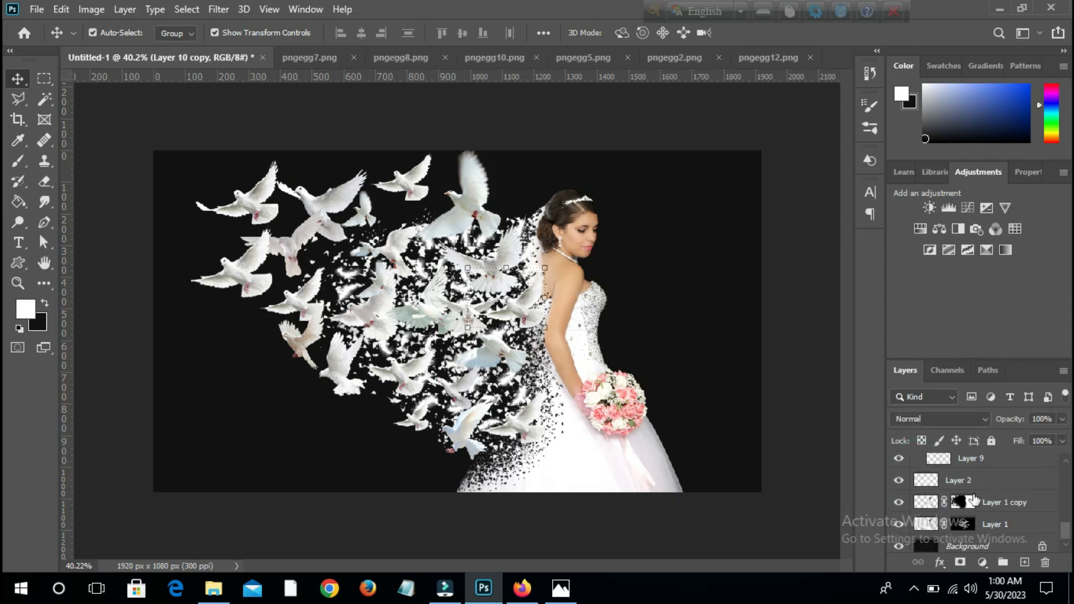
left_click(961, 479, "shift")
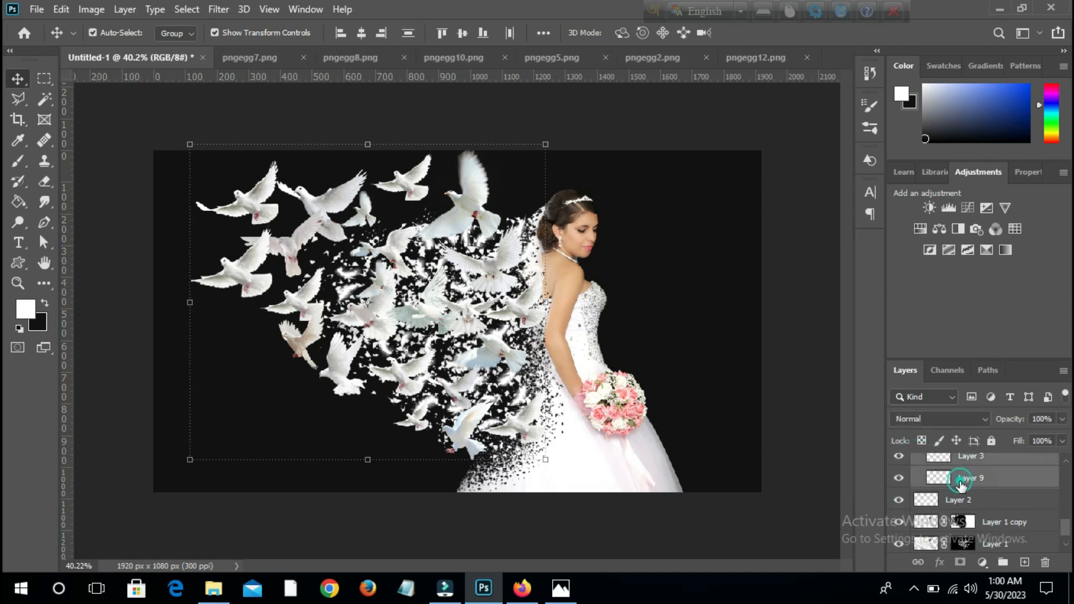
left_click(218, 9)
left_click(569, 7)
key("ctrl+e")
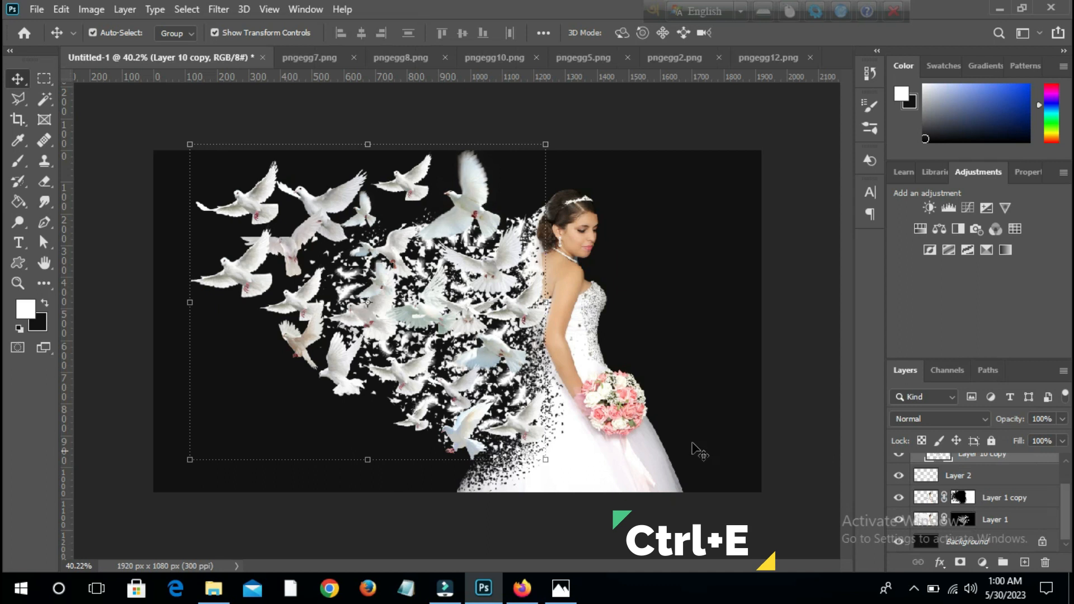
Step: Apply a Camera Raw filter to the merged doves: cooler temperature, tint +19, exposure +0.15, contrast +10, highlights -8, shadows +27, whites +11, blacks +33
left_click(214, 10)
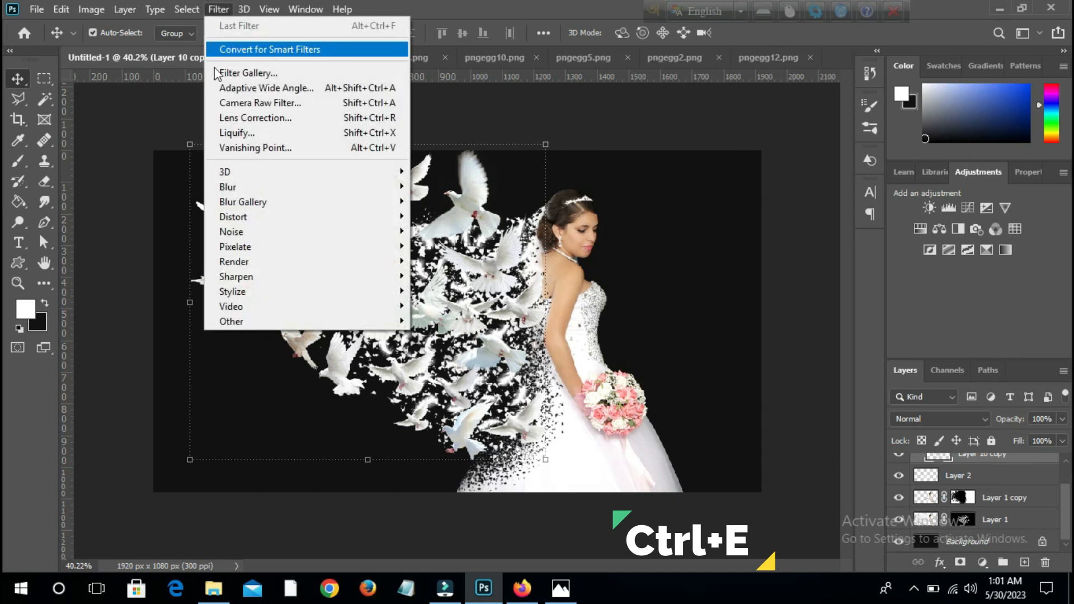
left_click(269, 104)
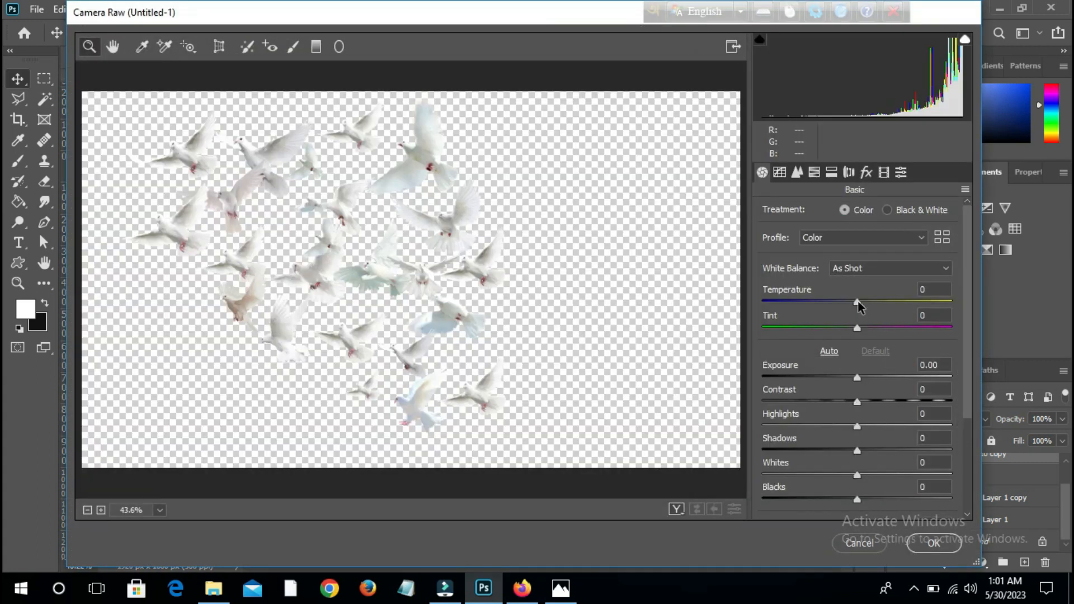
left_click_drag(858, 306, 876, 335)
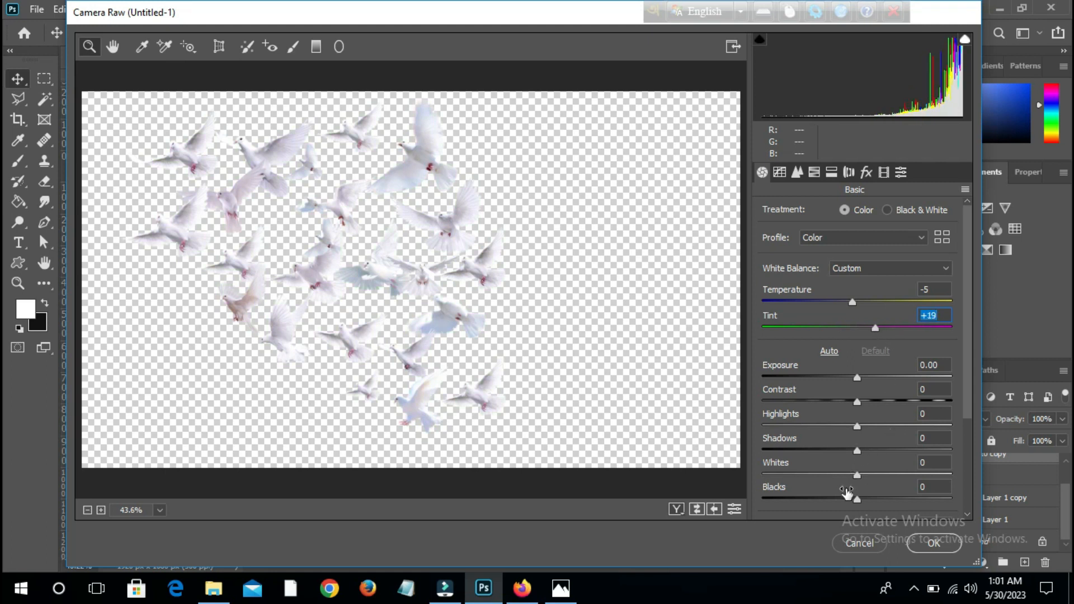
left_click_drag(855, 502, 863, 387)
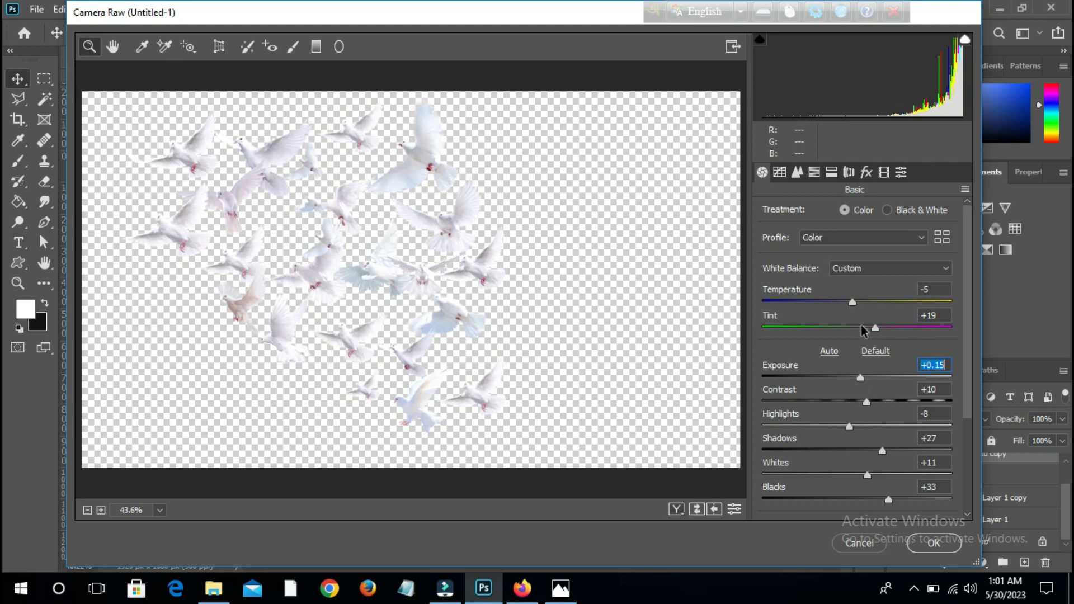
left_click_drag(851, 302, 844, 306)
left_click(930, 543)
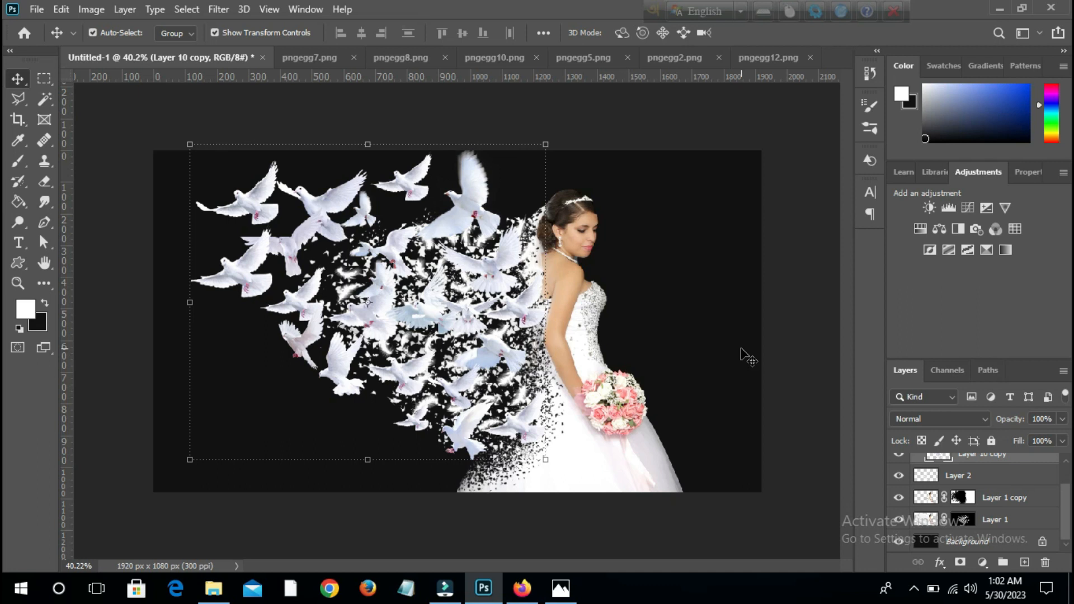
Step: Collapse the Pegion group and toggle its visibility to compare the picture with and without doves, leaving the group hidden
scroll(972, 482, "up", 1)
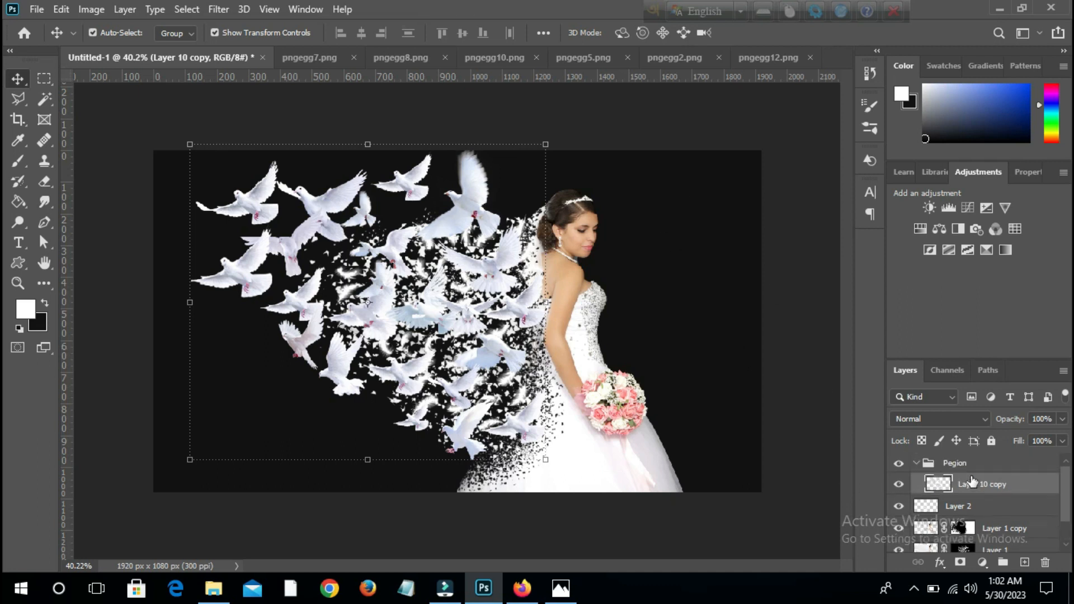
left_click(899, 464)
left_click(899, 464)
left_click(916, 463)
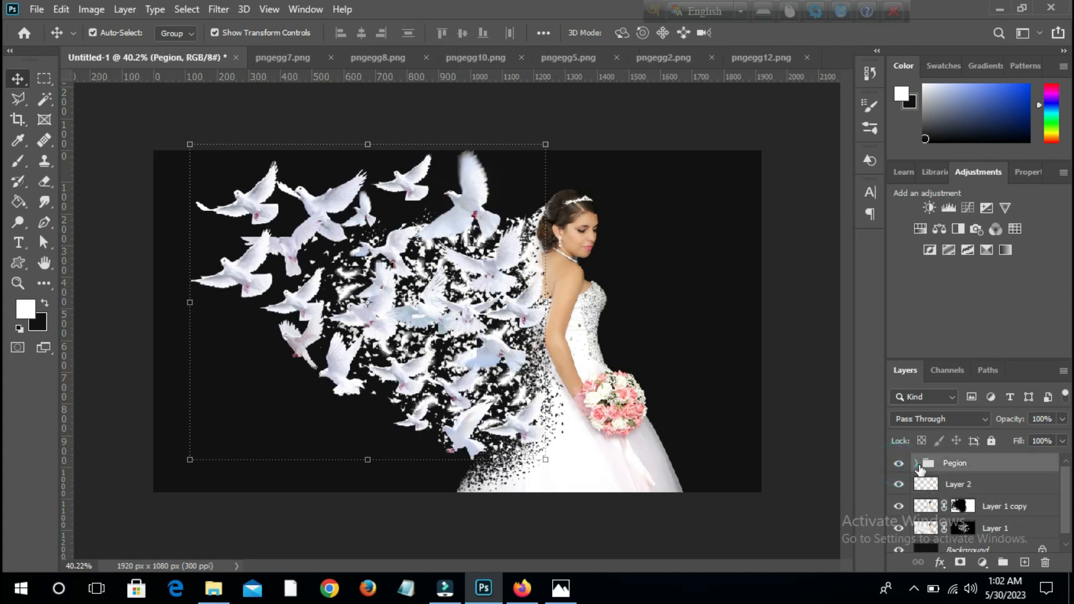
left_click(900, 464)
left_click(899, 465)
left_click(899, 465)
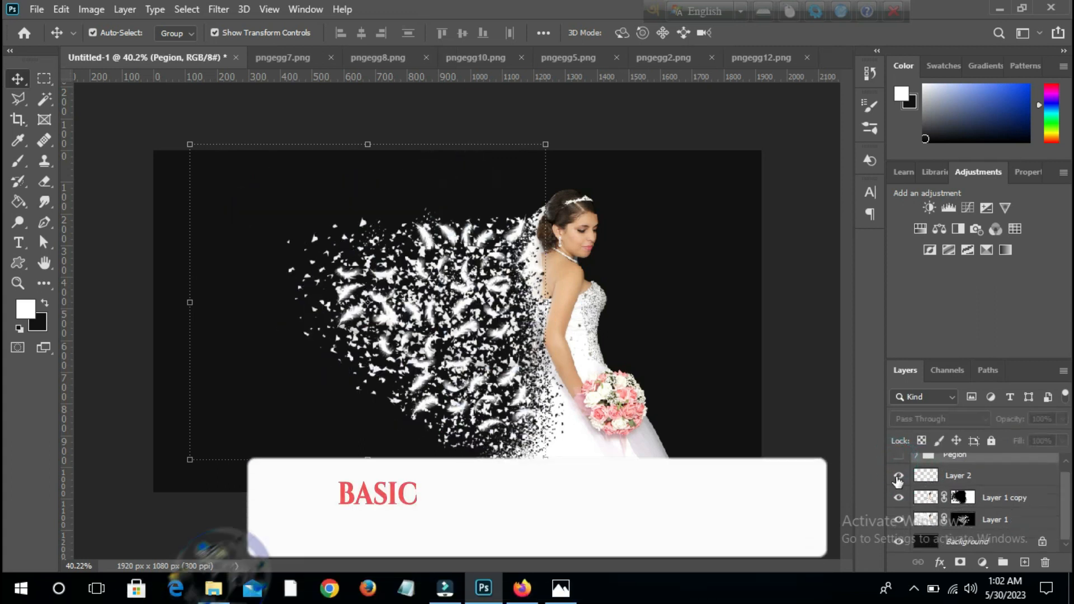
Step: Hide Layer 2 and toggle Layer 1 copy to check the plain dispersion effect
left_click(896, 496)
left_click(897, 497)
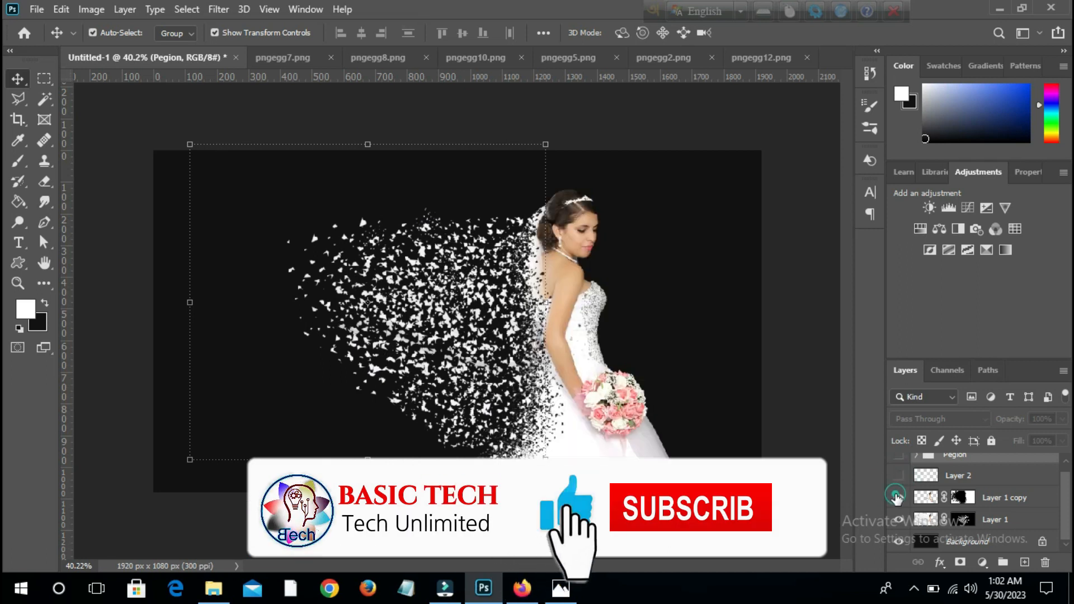
left_click(896, 497)
left_click(896, 497)
Step: Paint black on Layer 1 copy's mask with a 125 px Hard Round brush over the dress's lower-left hem
left_click(970, 497)
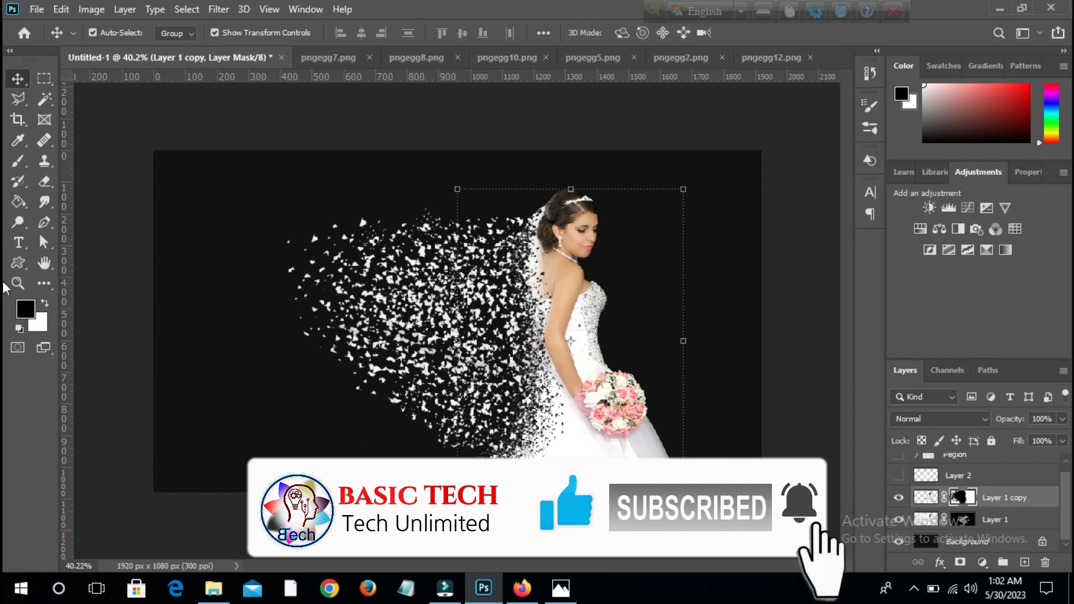
left_click(18, 162)
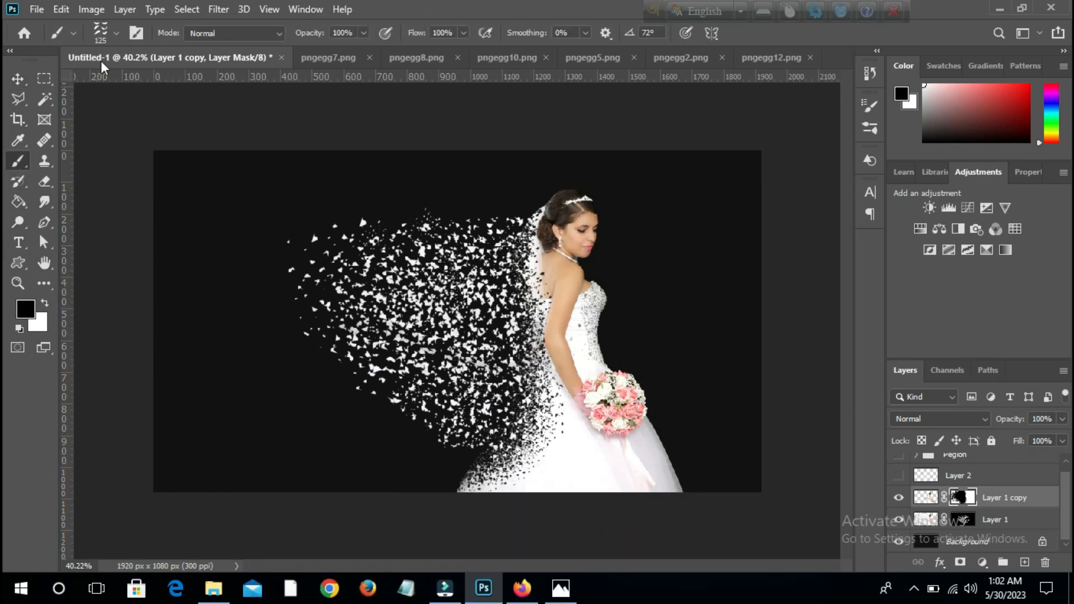
left_click(102, 32)
double_click(186, 151)
left_click_drag(453, 482, 431, 485)
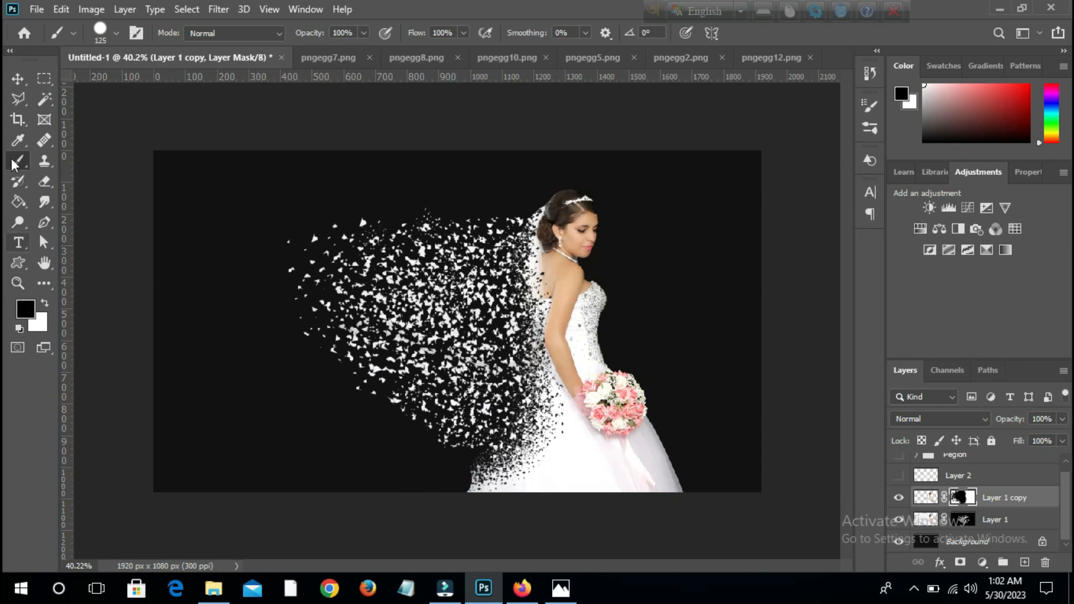
Step: Choose the Dispersion 19 brush at 338 px and stamp black on Layer 1 copy's mask to break up the dress's lower-left edge
left_click(115, 35)
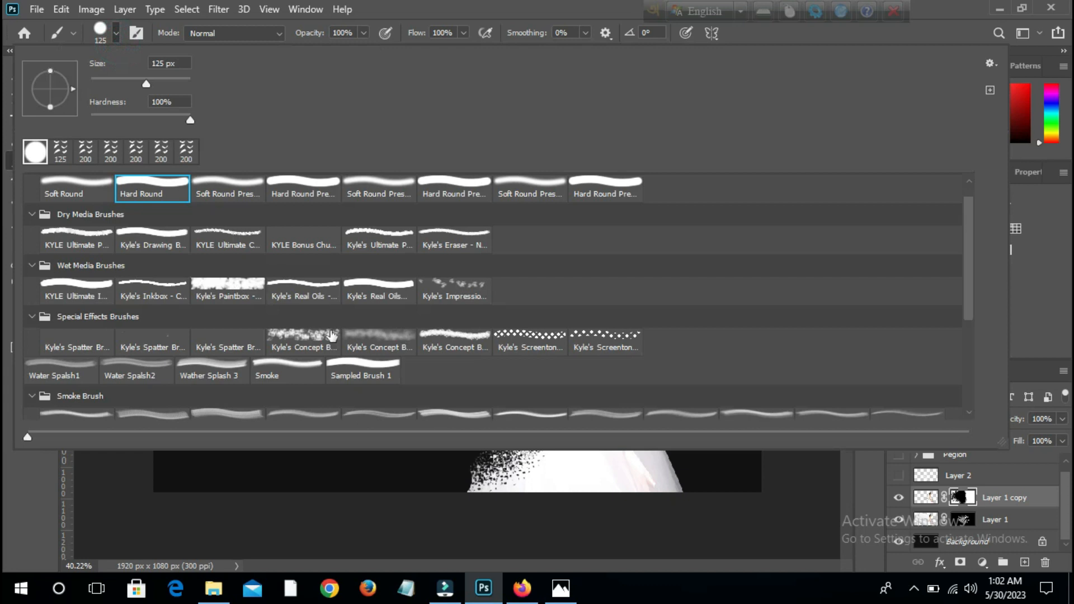
scroll(331, 335, "down", 5)
left_click(527, 403)
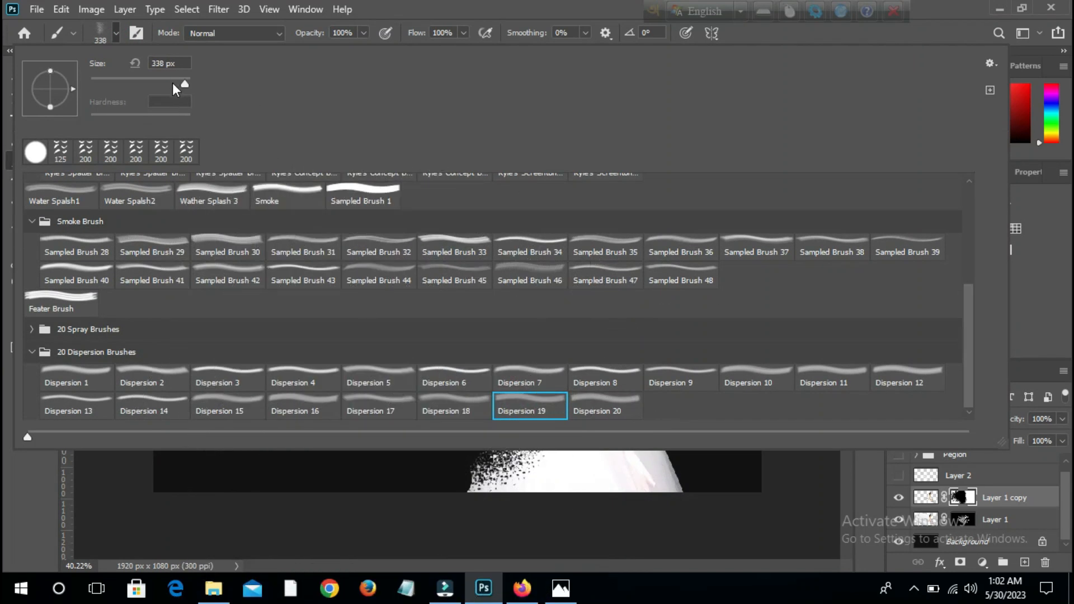
left_click(263, 504)
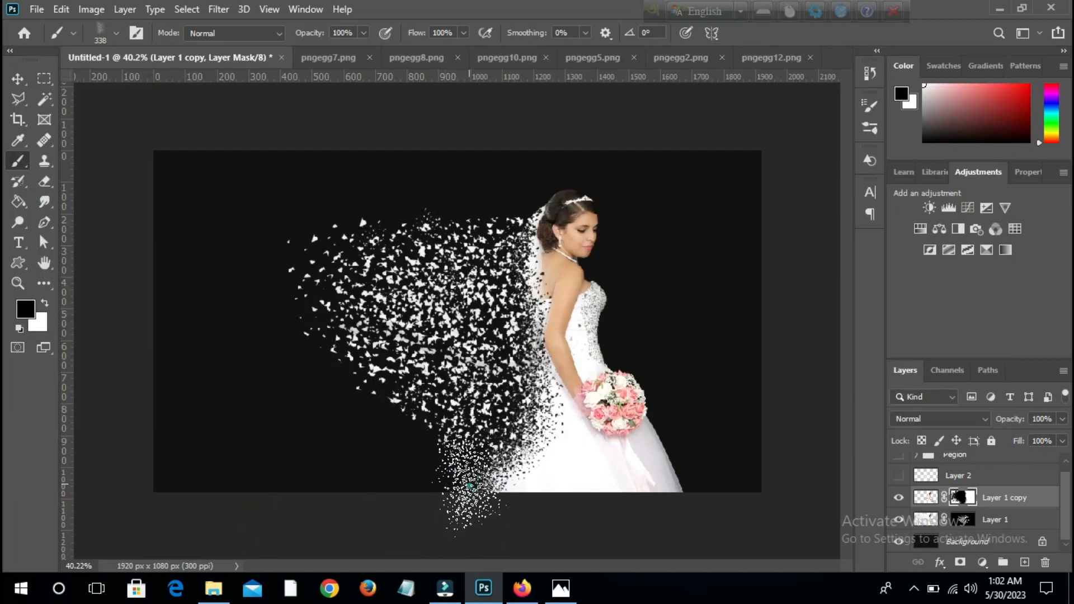
left_click(498, 463)
left_click(450, 470)
left_click(482, 477)
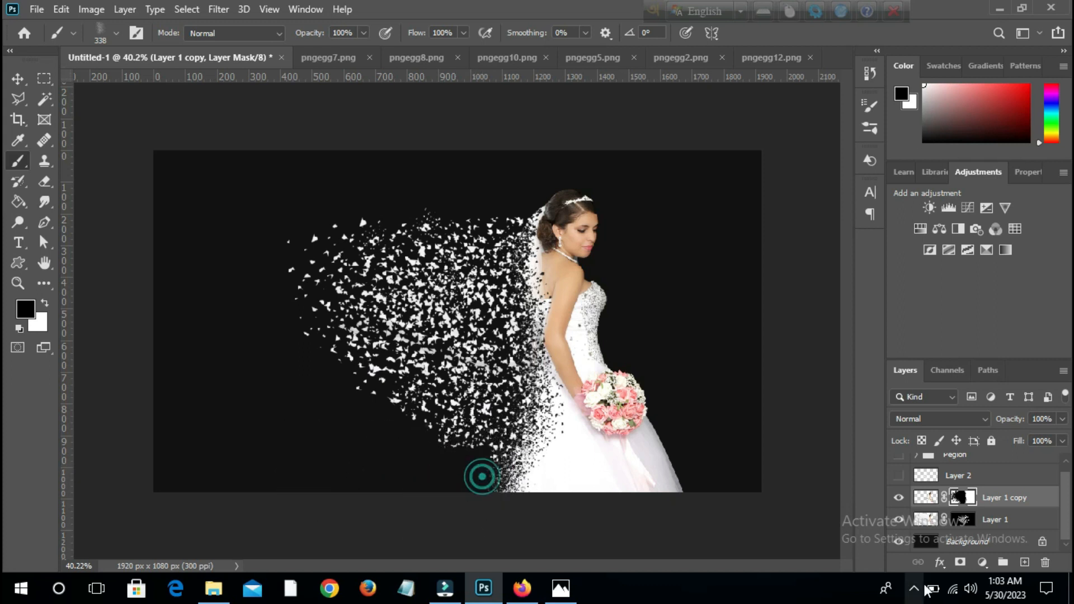
Step: Switch to Layer 1's mask and paint white particles beside the lower dress with the dispersion brush enlarged to 600 px
left_click(962, 520)
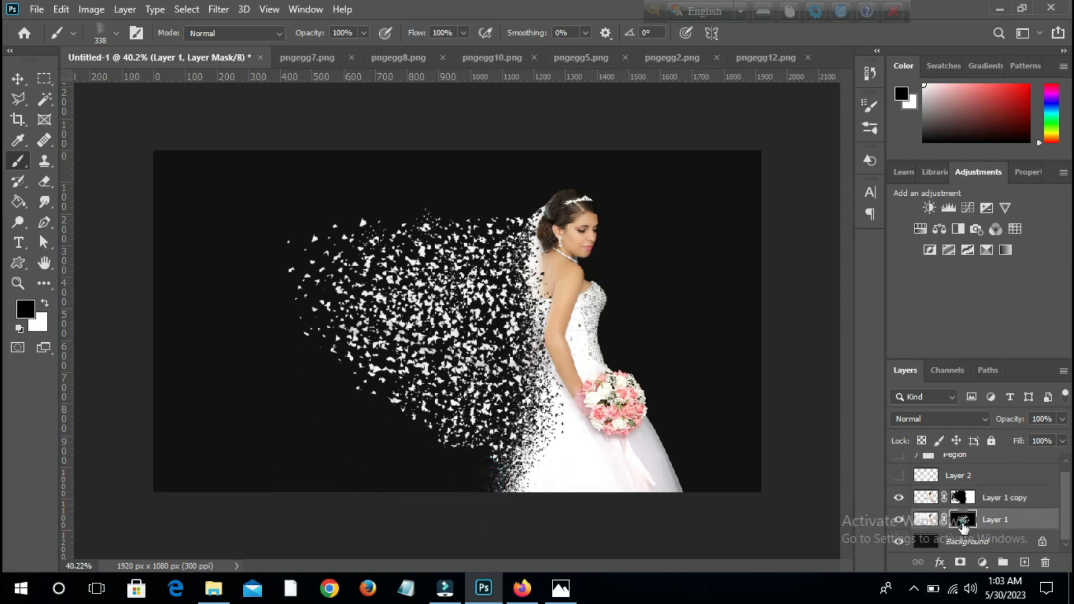
left_click(45, 303)
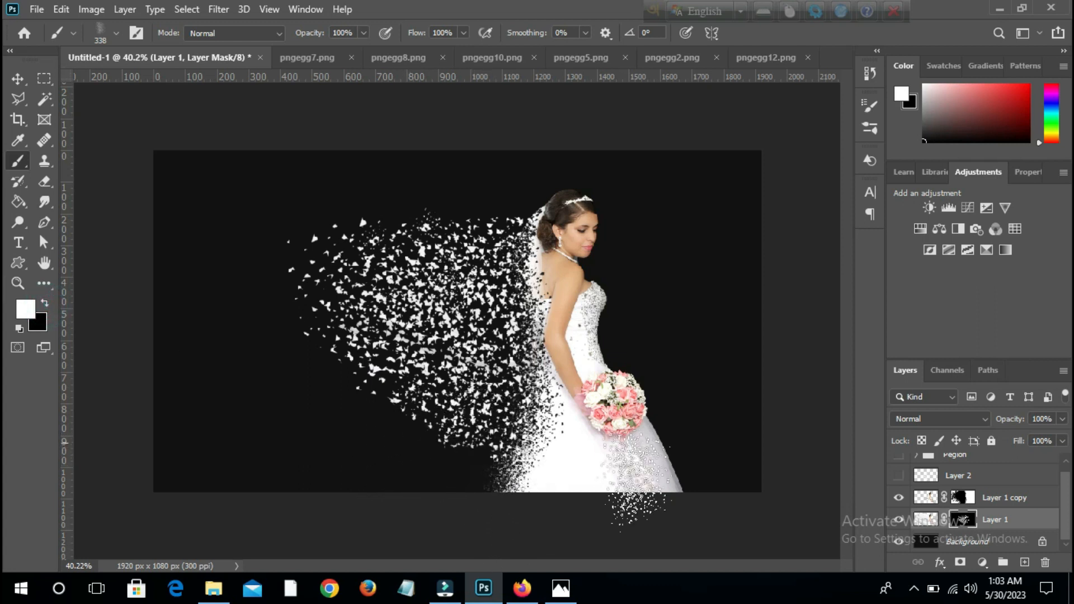
key("bracketright")
key("bracketright")
key("bracketright")
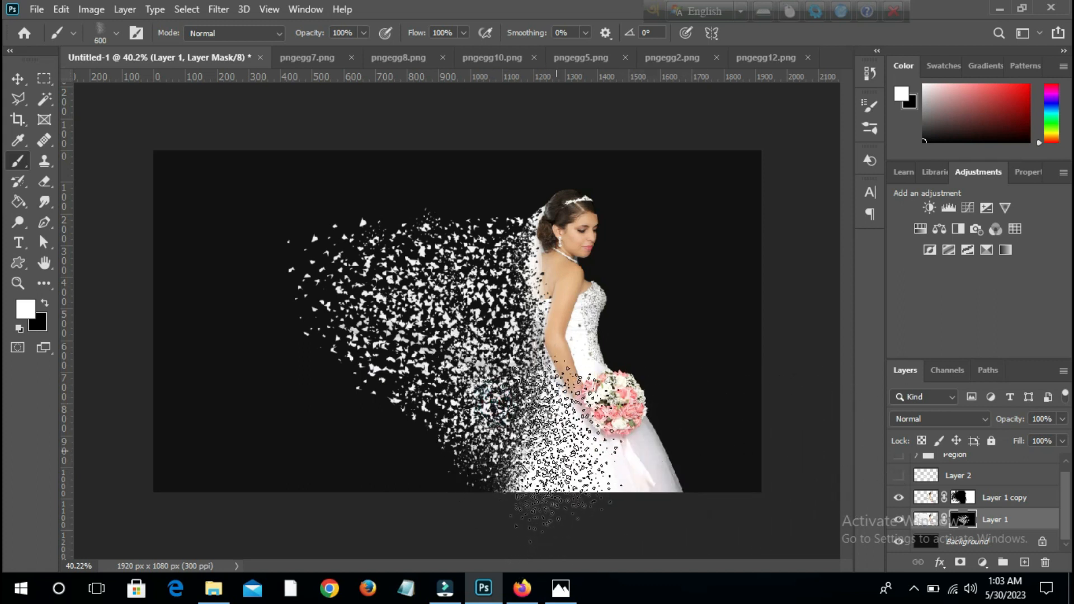
Step: Rotate the dispersion brush tip to -72° and stamp white particles on Layer 1's mask around the dress hem
right_click(574, 295)
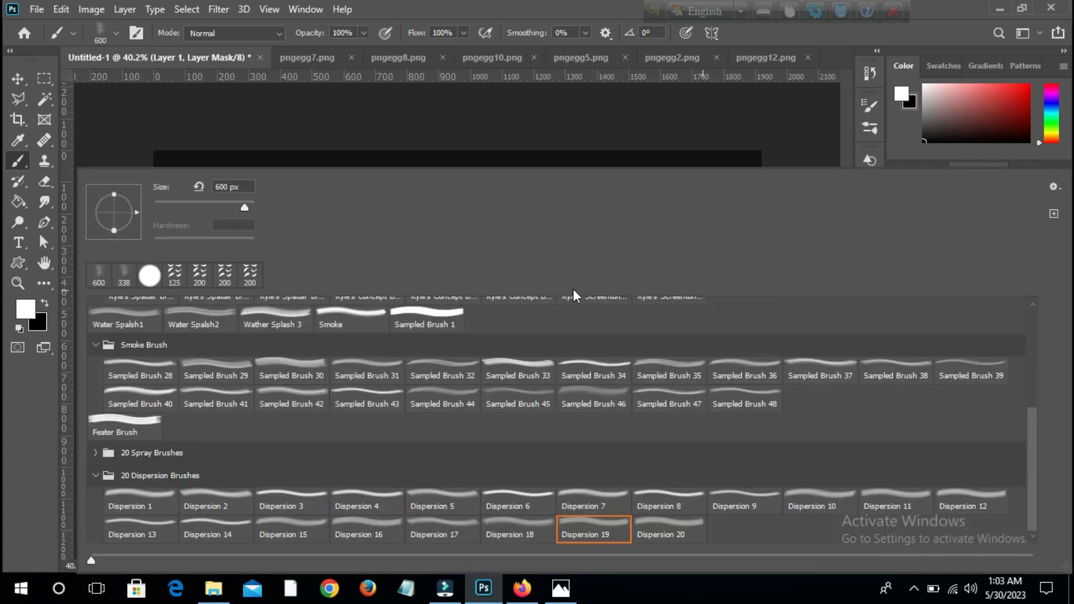
left_click_drag(135, 221, 122, 236)
key("Return")
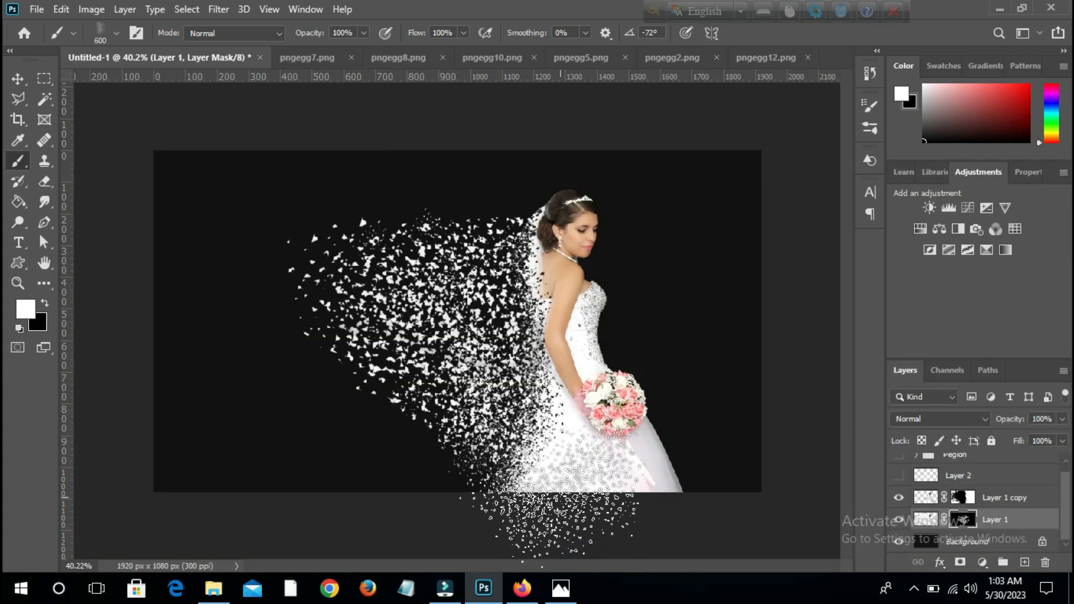
left_click(556, 465)
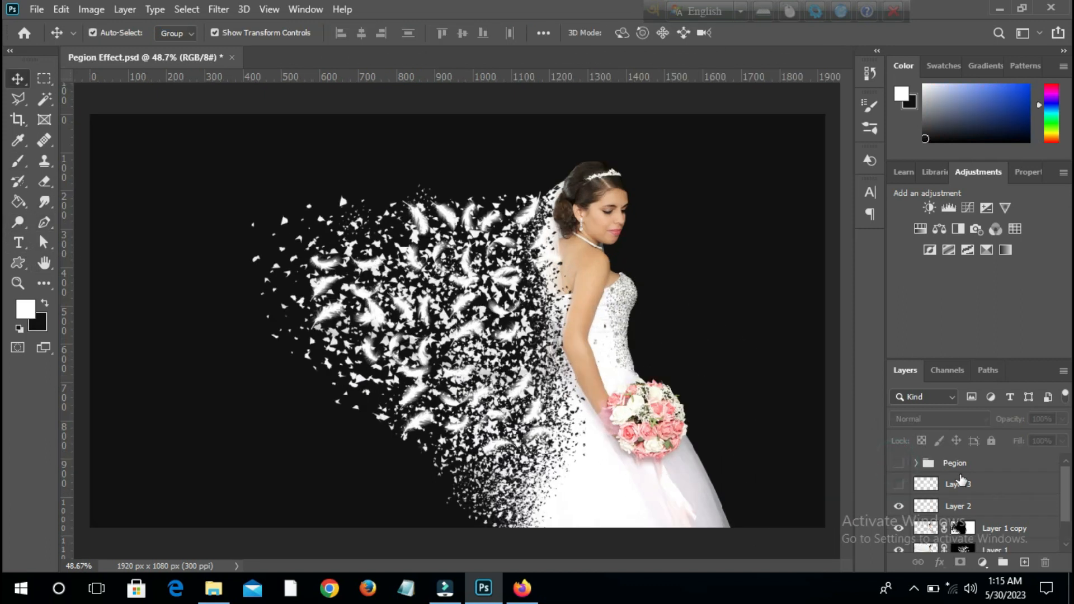
Step: Show Layer 3 and the Pegion group, and toggle Pegion and Layer 1 copy to review the finished effect
left_click(899, 485)
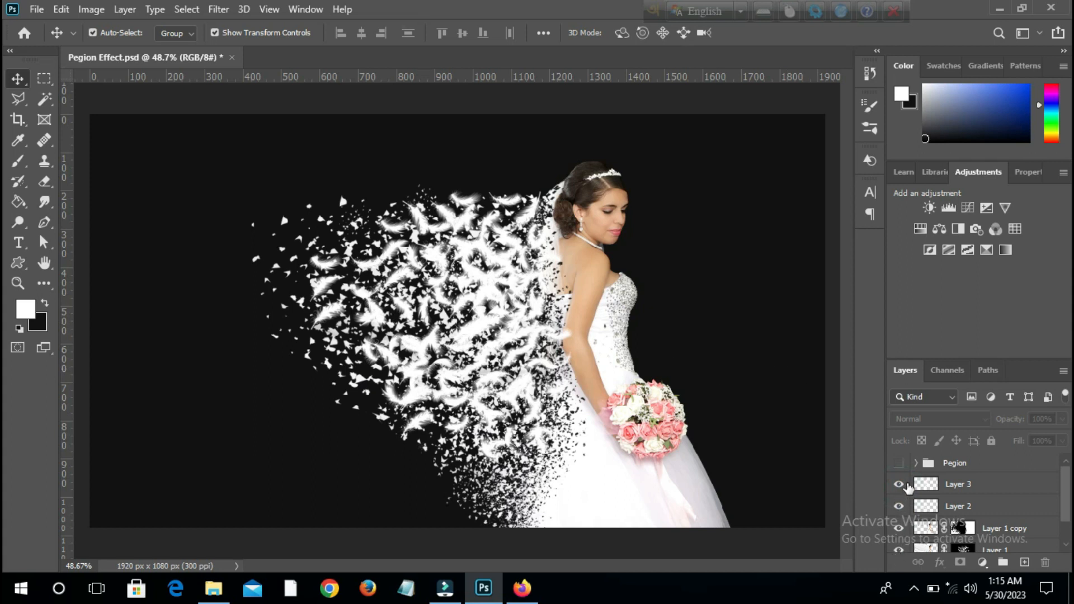
left_click(897, 464)
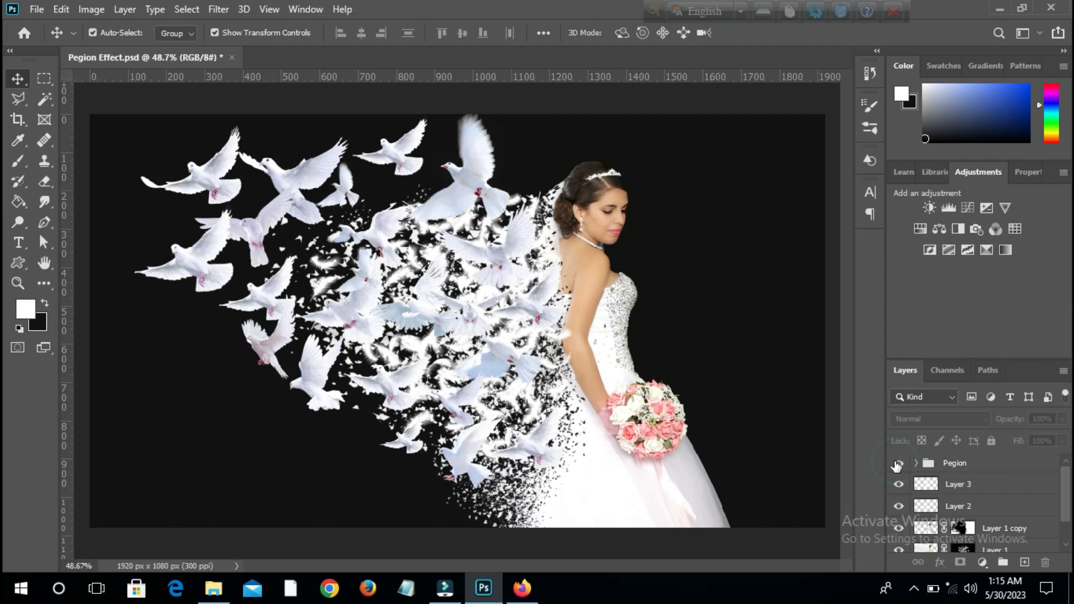
left_click(896, 464)
left_click(895, 464)
left_click(898, 526)
left_click(898, 526)
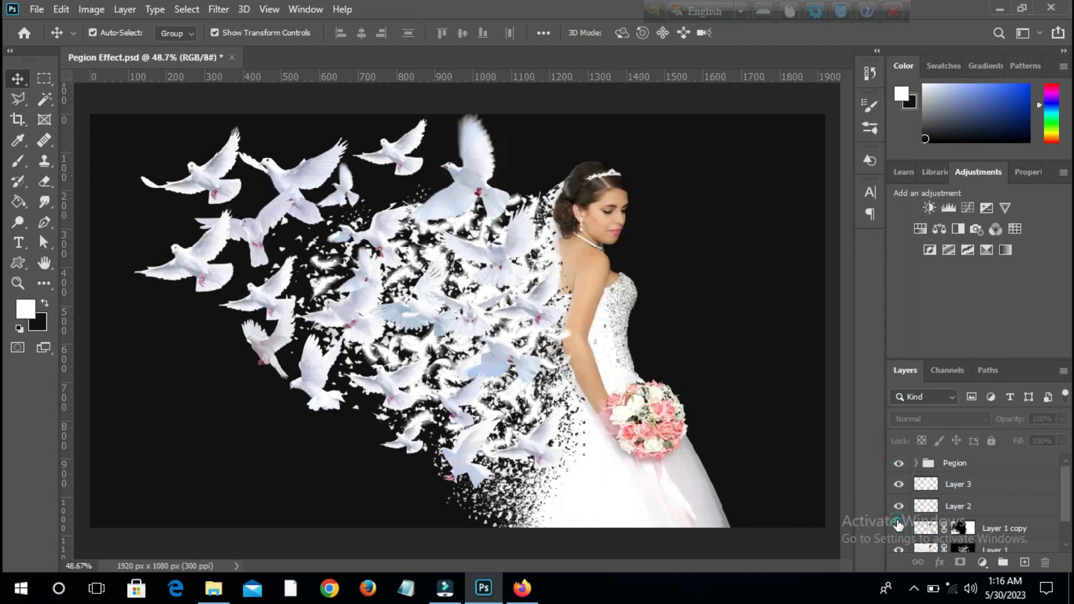